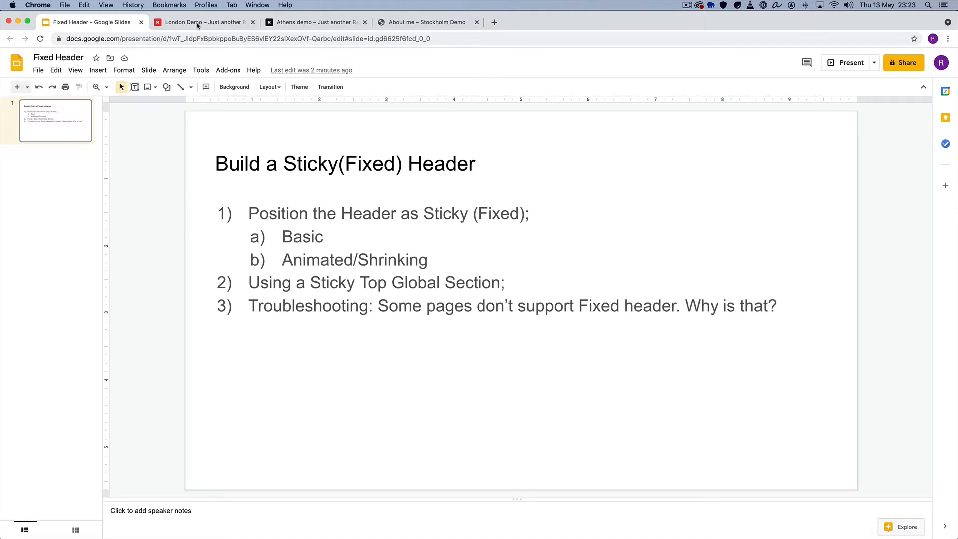
Examine how the Athens demo's header behaves while the page scrolls.
left_click(283, 26)
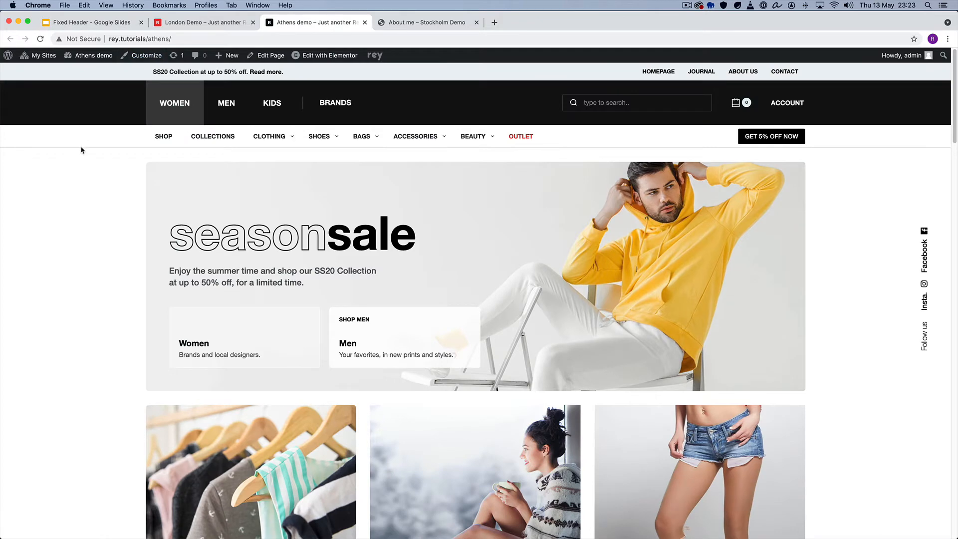
scroll(82, 150, "down", 5)
scroll(83, 151, "up", 5)
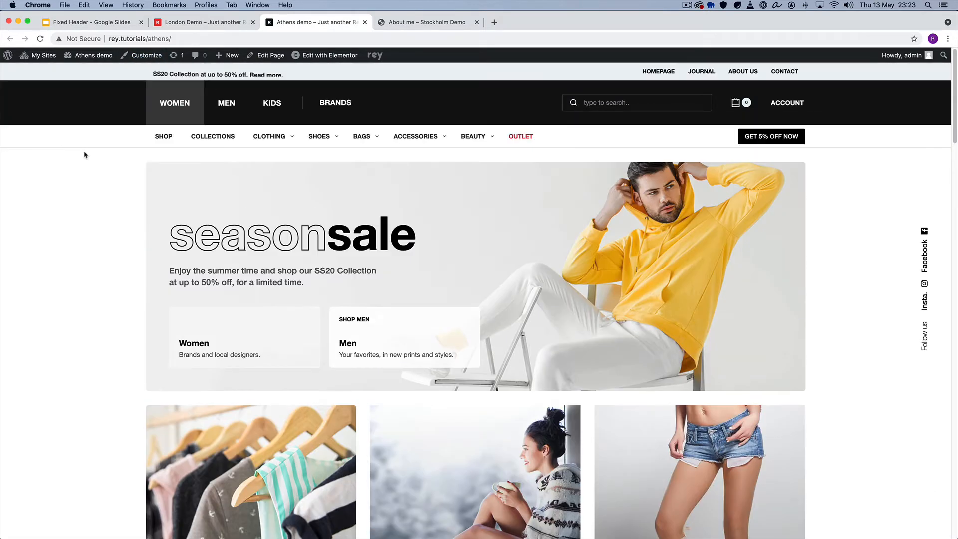
Examine the shrinking sticky header on the Stockholm demo's About me page while scrolling.
left_click(421, 22)
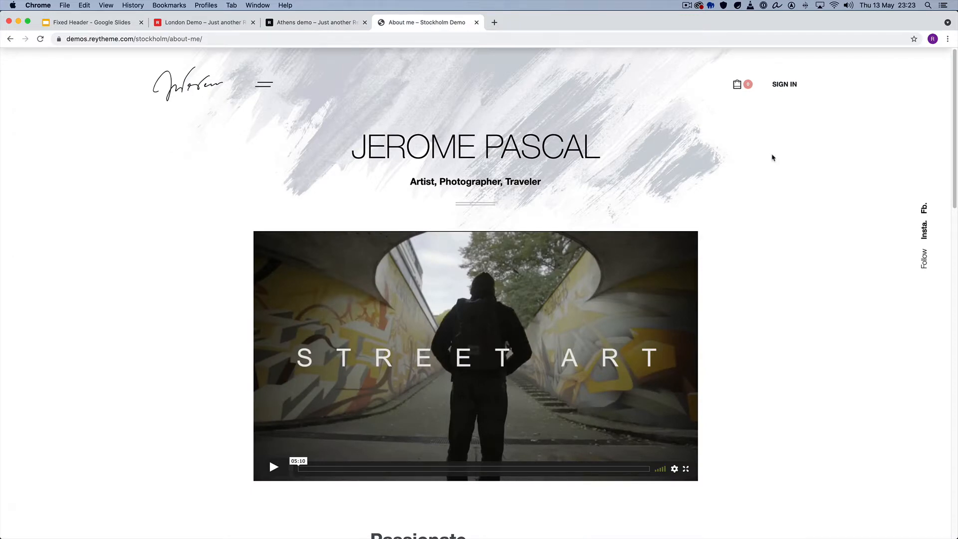
scroll(776, 155, "down", 8)
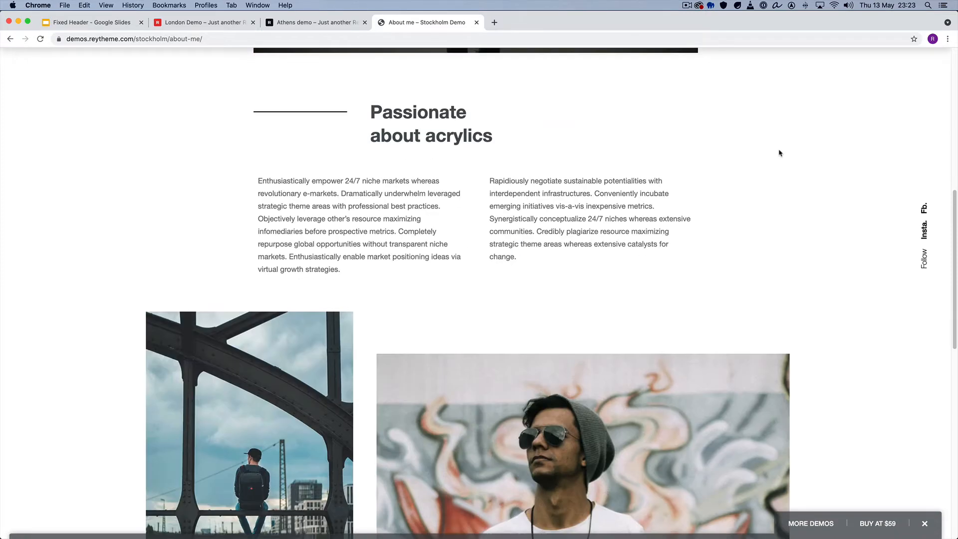
scroll(780, 153, "up", 8)
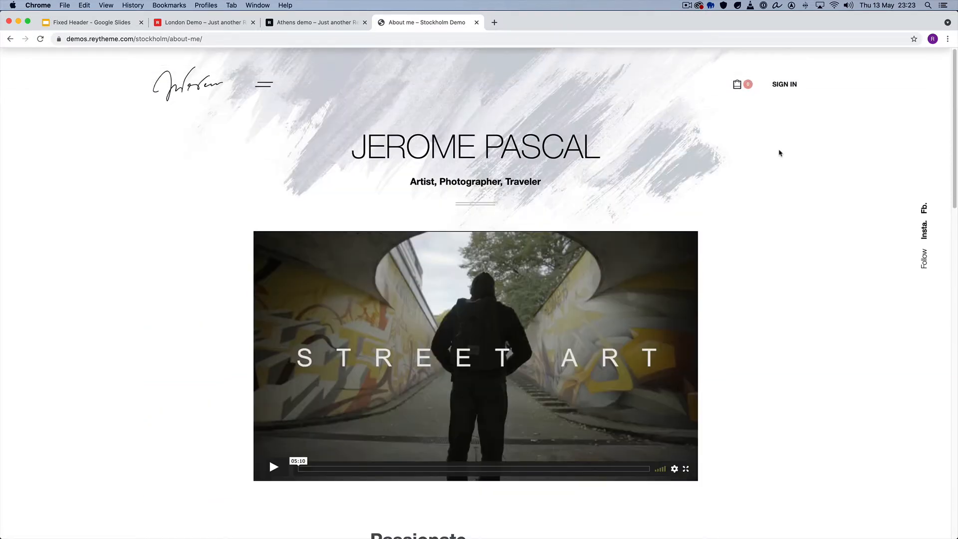
scroll(780, 152, "down", 5)
scroll(780, 153, "up", 5)
scroll(780, 153, "down", 10)
scroll(780, 153, "up", 8)
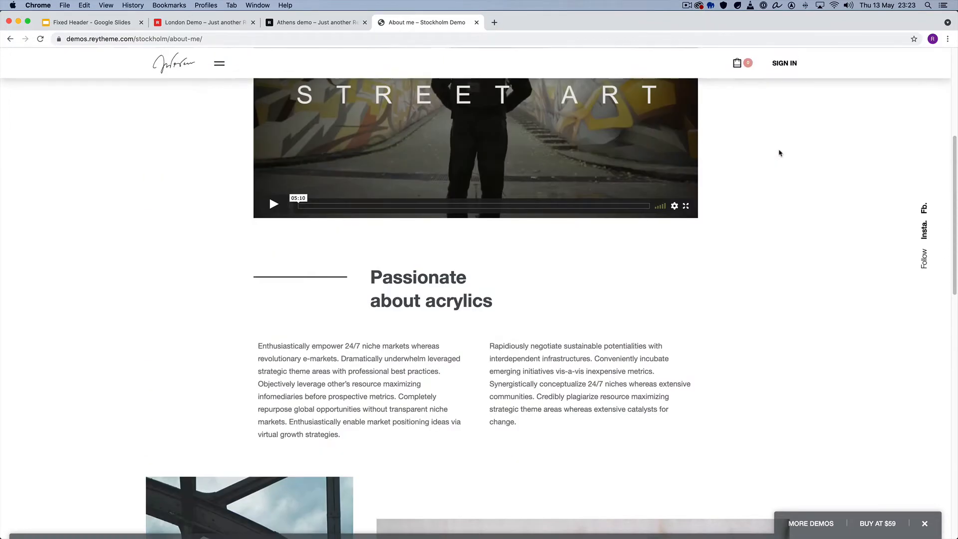
scroll(780, 153, "up", 5)
scroll(780, 153, "down", 9)
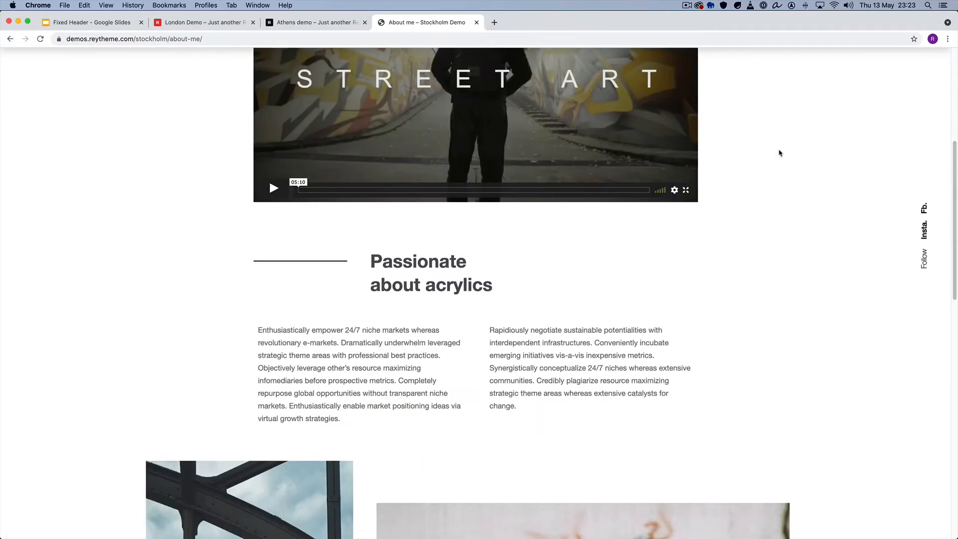
scroll(780, 153, "up", 9)
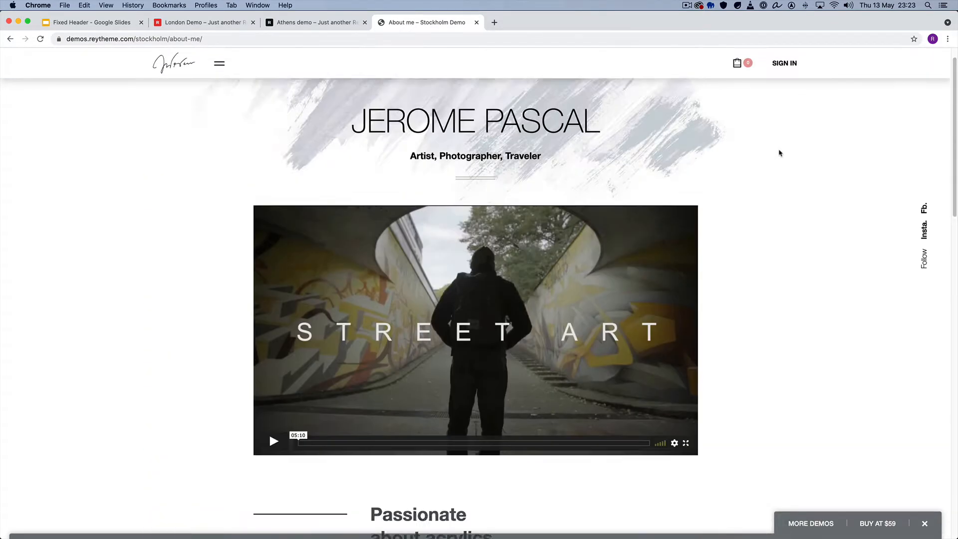
scroll(780, 153, "down", 6)
scroll(780, 153, "up", 5)
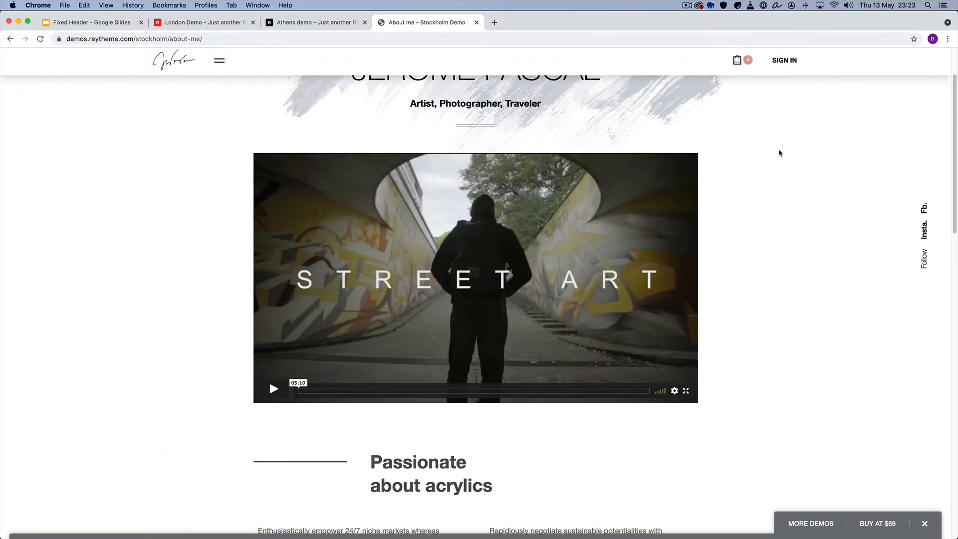
scroll(781, 153, "up", 2)
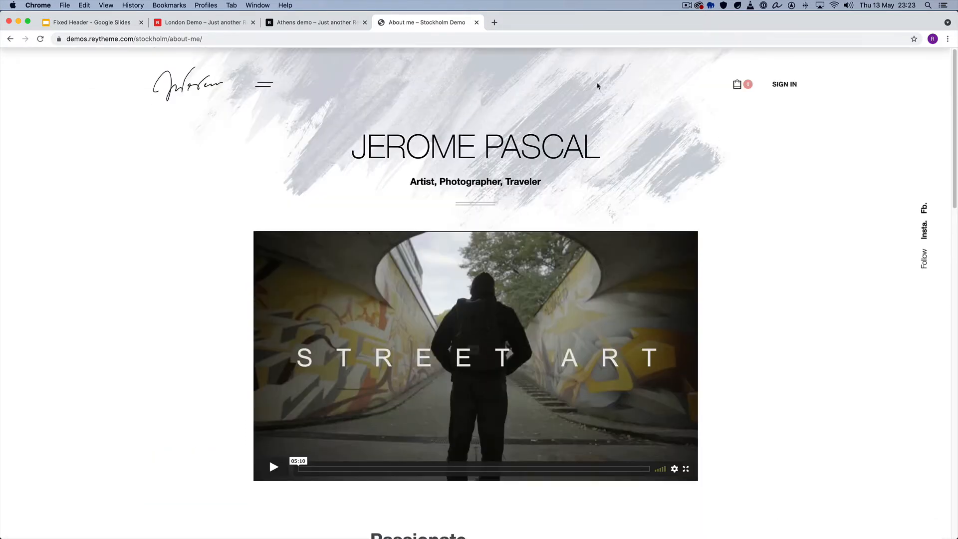
Return to the Athens demo and compare its header behaviour on scroll with the Stockholm one.
left_click(310, 24)
scroll(85, 162, "down", 3)
scroll(85, 162, "up", 3)
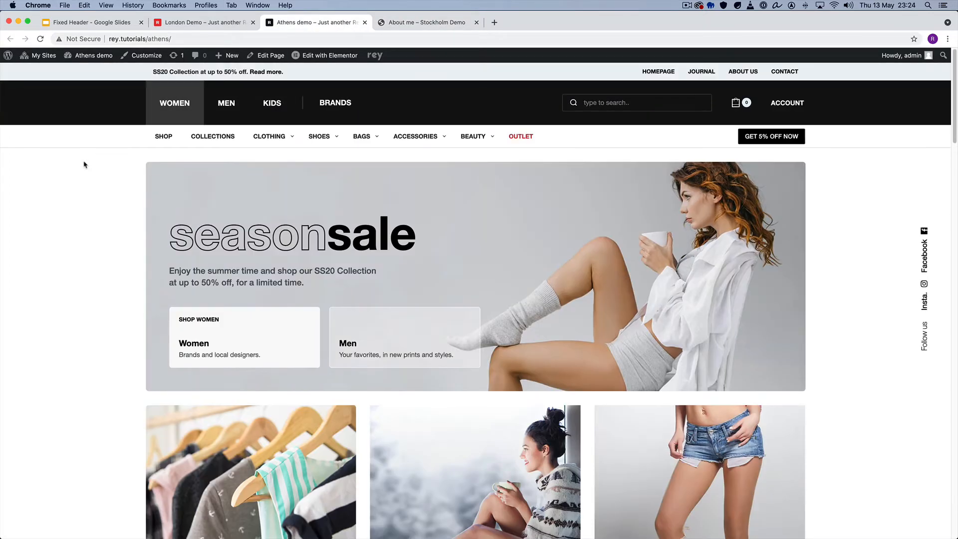
scroll(85, 164, "down", 3)
scroll(85, 165, "up", 3)
Check how the London demo's header behaves while its home page scrolls.
left_click(204, 24)
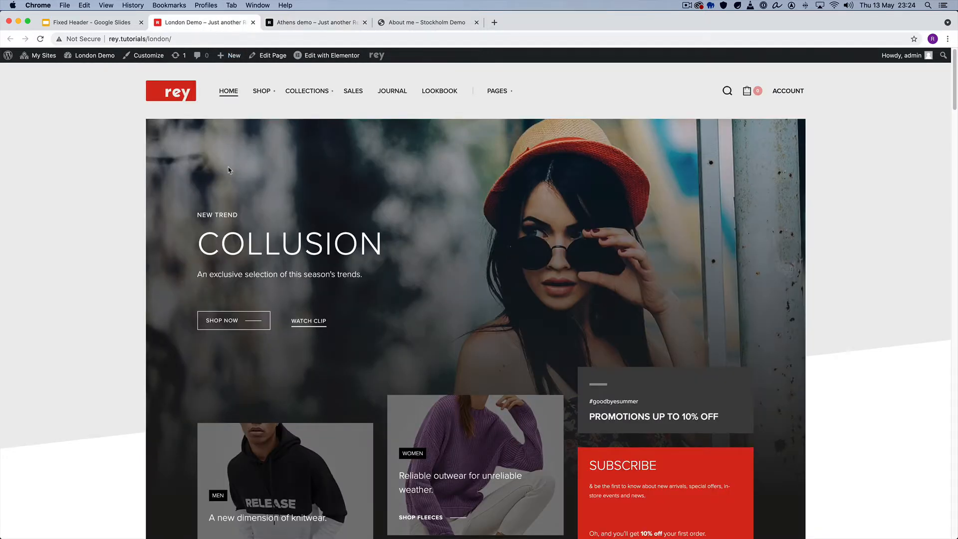
scroll(244, 155, "down", 5)
scroll(244, 156, "up", 5)
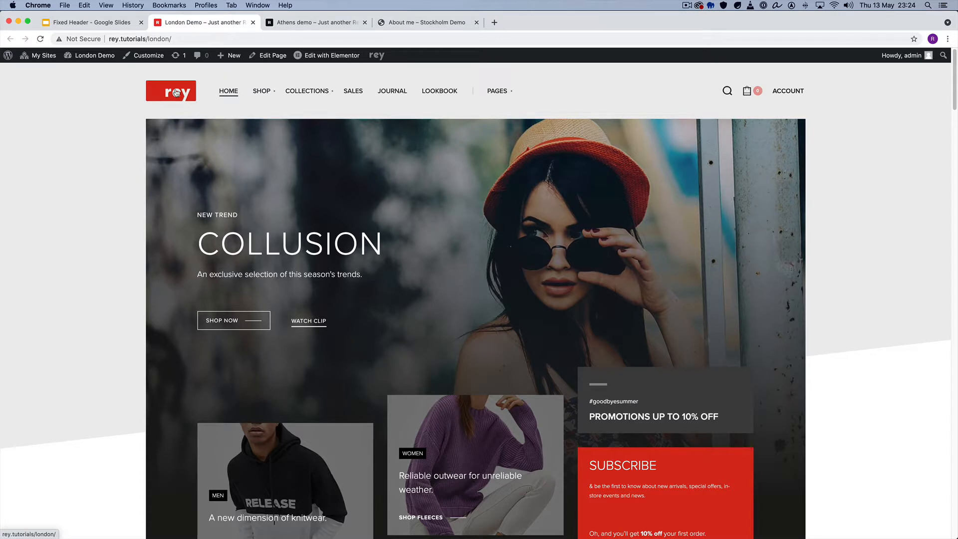
Open the London demo's Customizer in a separate browser tab and go to the general header settings.
left_click(150, 56, "super")
left_click(282, 23)
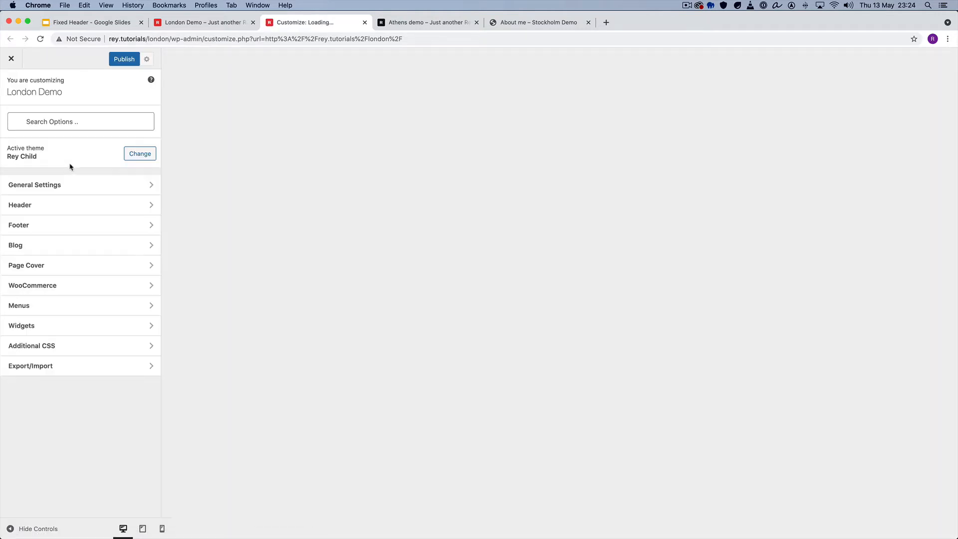
left_click(56, 206)
left_click(53, 129)
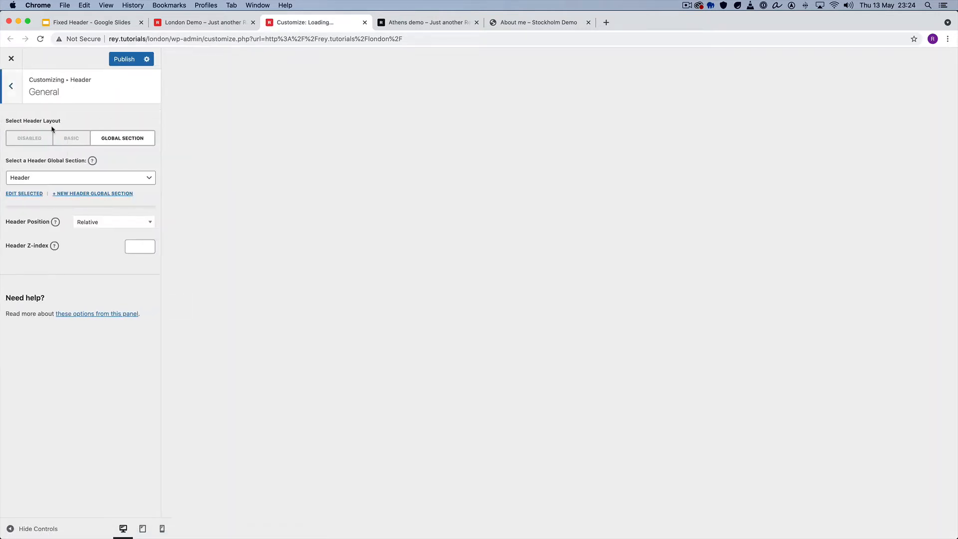
Set the header position to Fixed (Sticked to top) and publish the change.
mouse_move(11, 221)
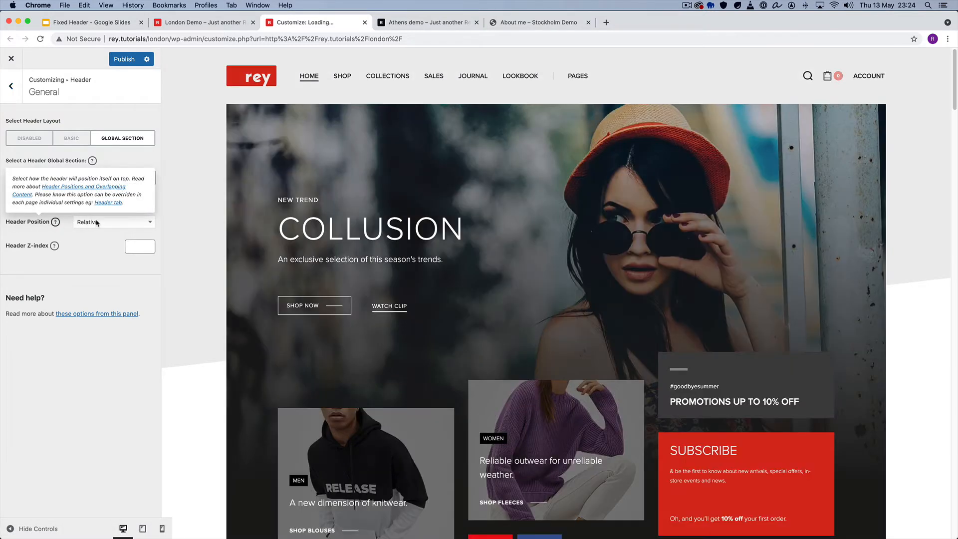
left_click(112, 222)
left_click(129, 286)
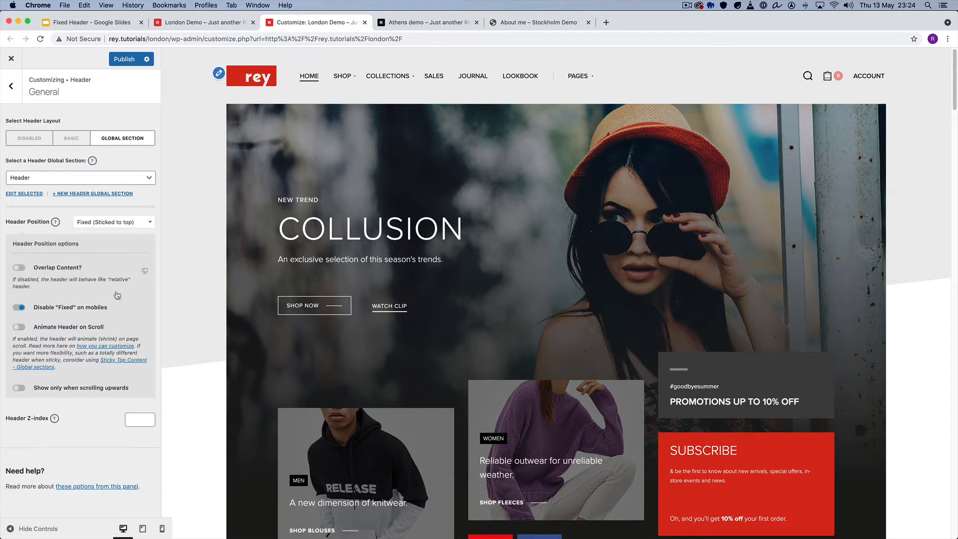
left_click(118, 60)
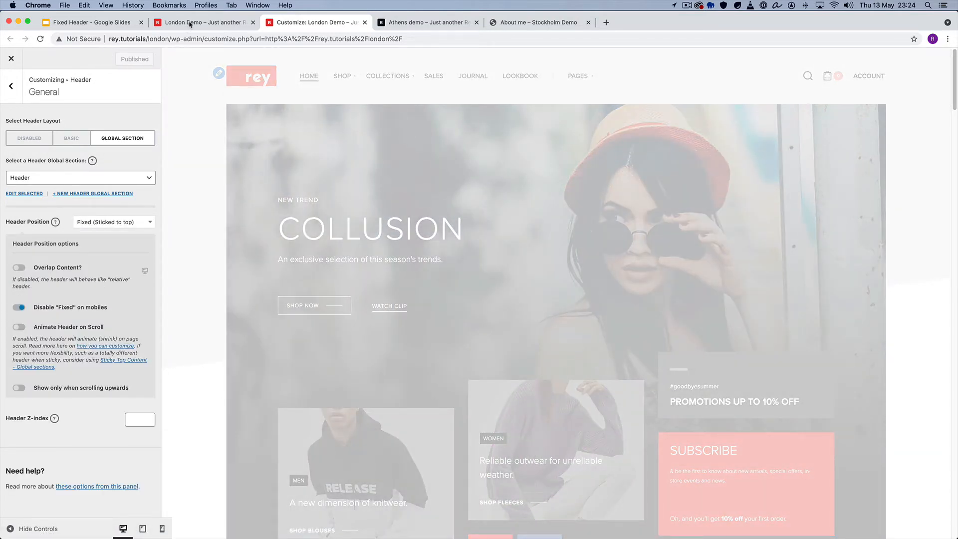
Reload the London demo home page and examine its fixed header while scrolling.
left_click(190, 23)
right_click(96, 143)
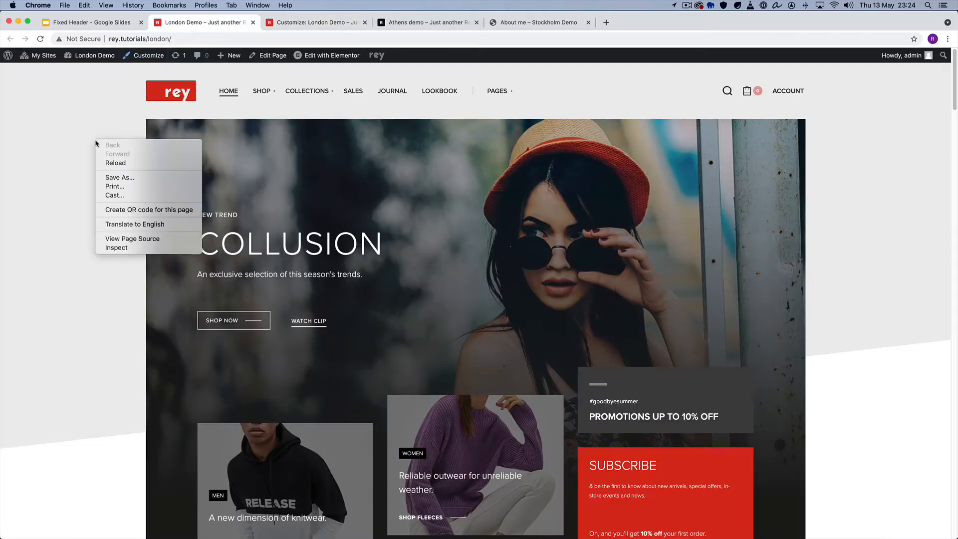
left_click(107, 163)
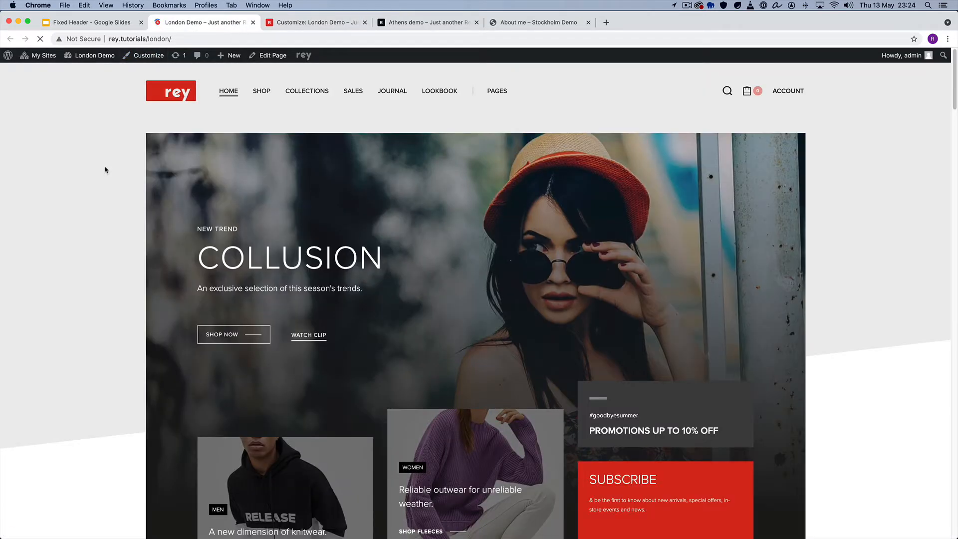
scroll(108, 167, "down", 5)
scroll(108, 167, "up", 5)
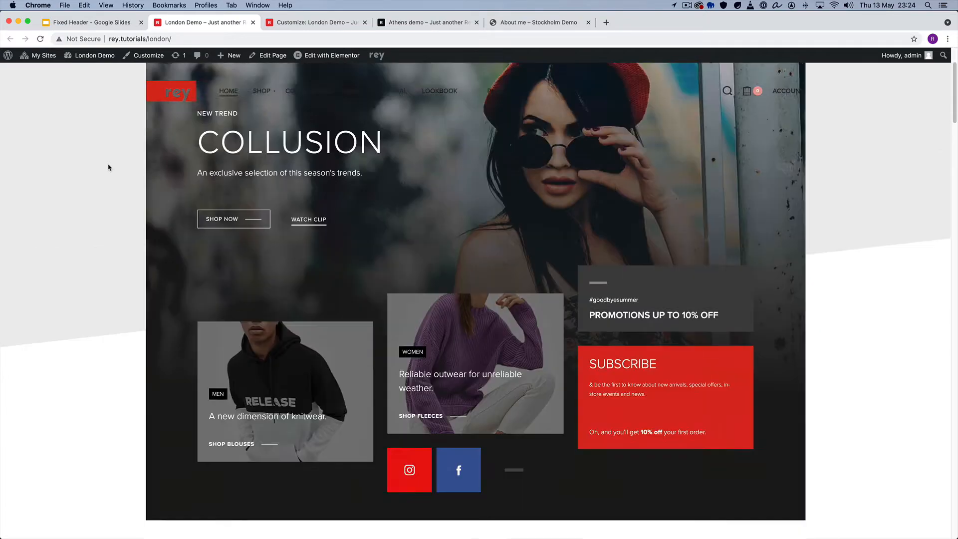
scroll(109, 167, "down", 5)
scroll(108, 167, "up", 5)
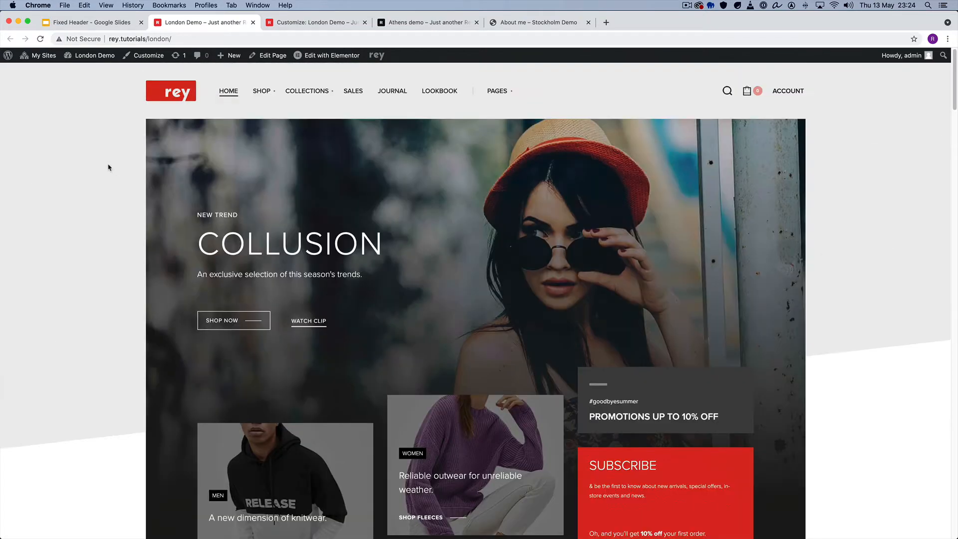
scroll(109, 168, "down", 5)
scroll(109, 167, "up", 5)
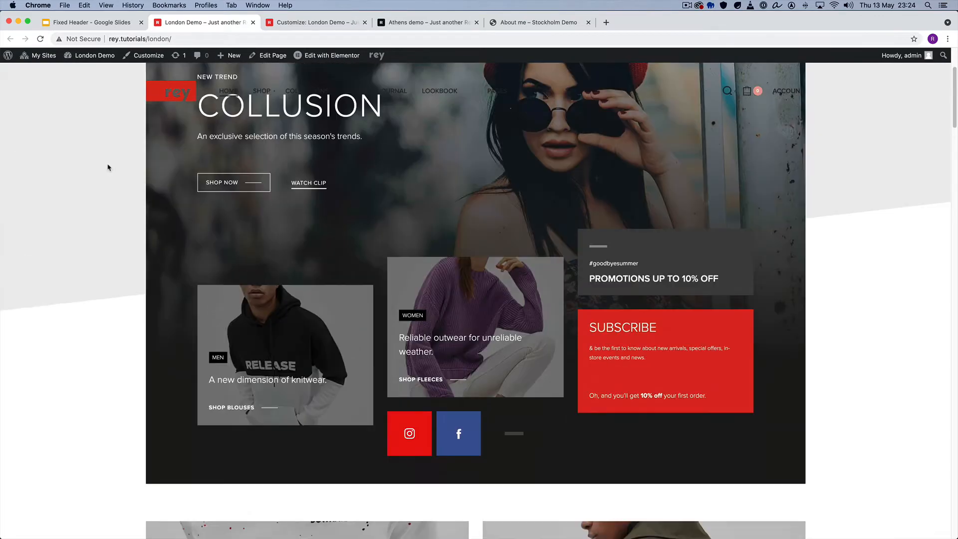
scroll(109, 167, "down", 5)
scroll(108, 168, "up", 5)
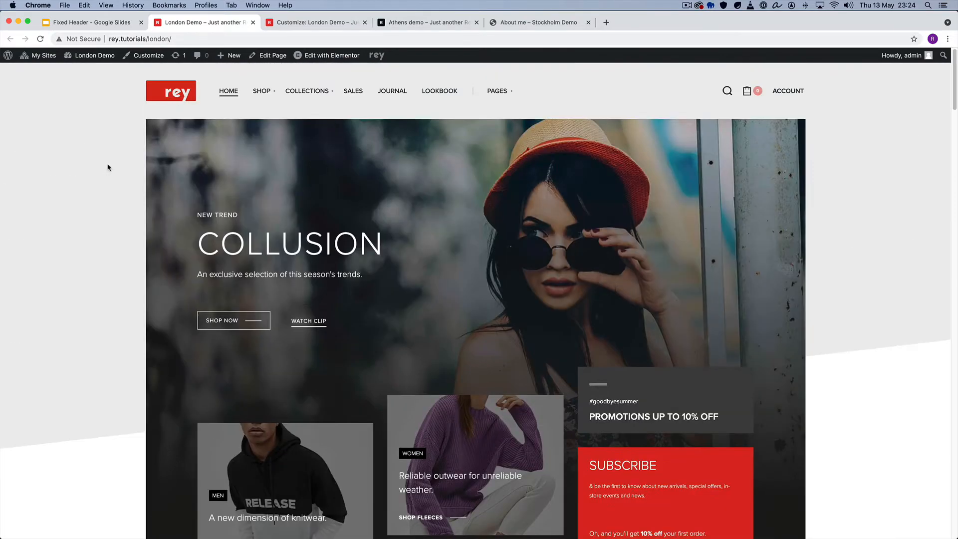
scroll(107, 167, "down", 5)
scroll(105, 167, "up", 5)
scroll(105, 167, "down", 5)
scroll(105, 168, "up", 5)
View the London demo's Header global section in the Elementor editor and close it again.
mouse_move(332, 56)
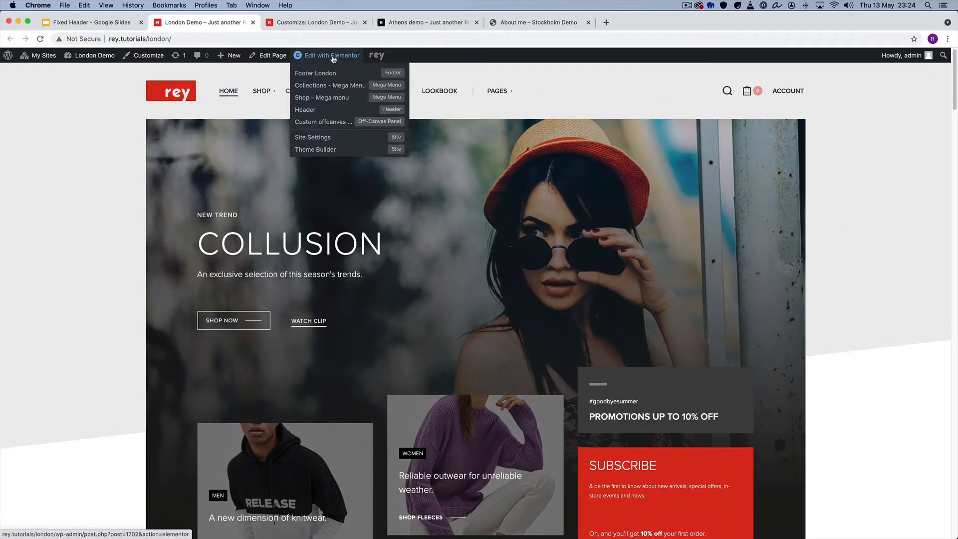
left_click(332, 113, "super")
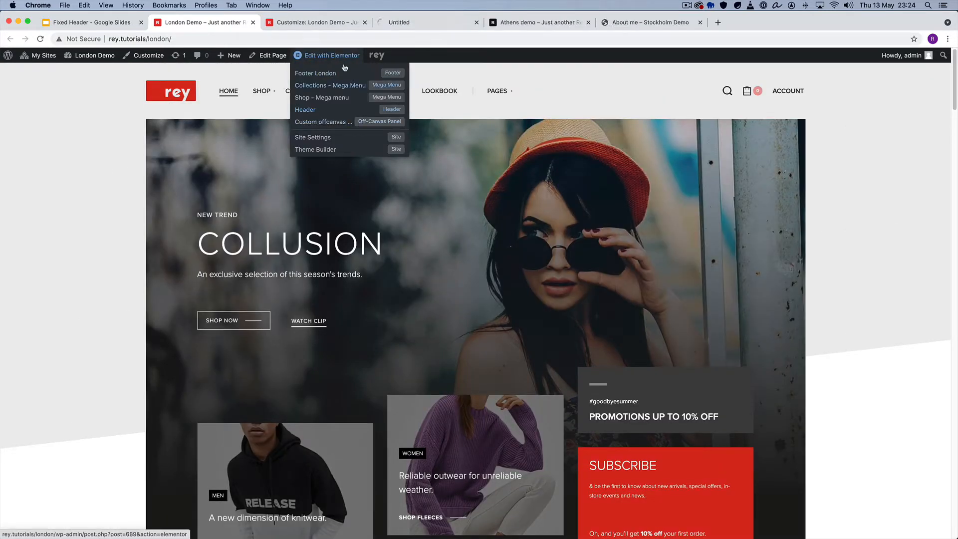
left_click(413, 22)
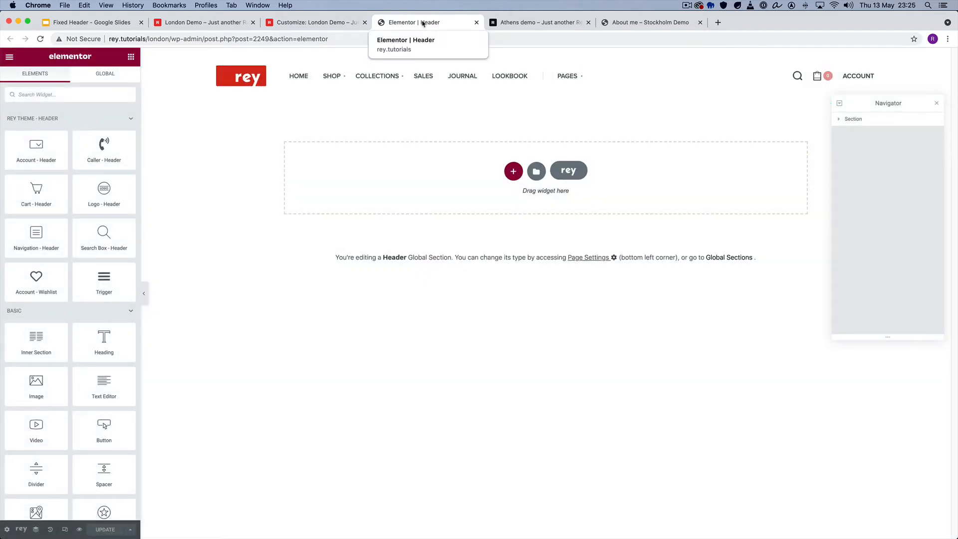
key("super+w")
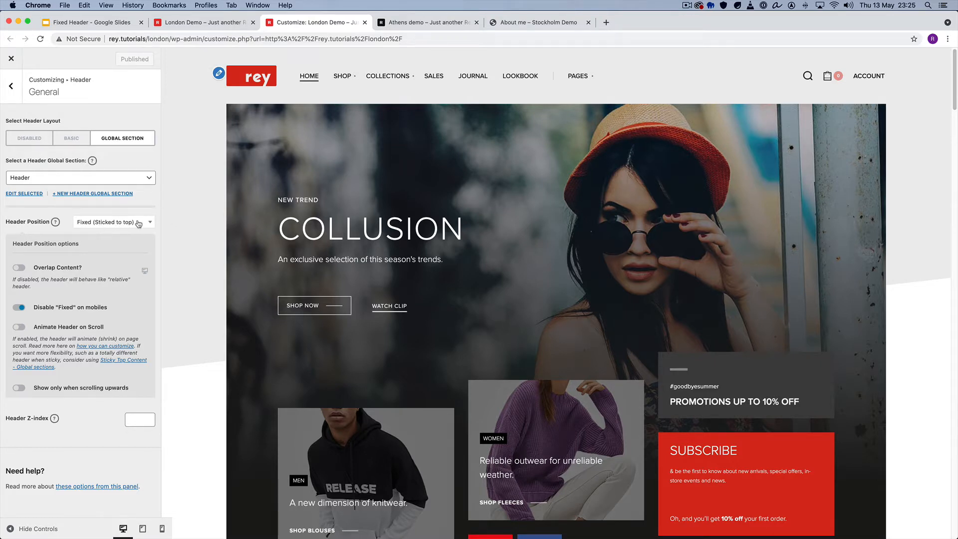
Review the sticky header outline in Google Slides, highlighting the Animated/Shrinking item.
left_click(92, 22)
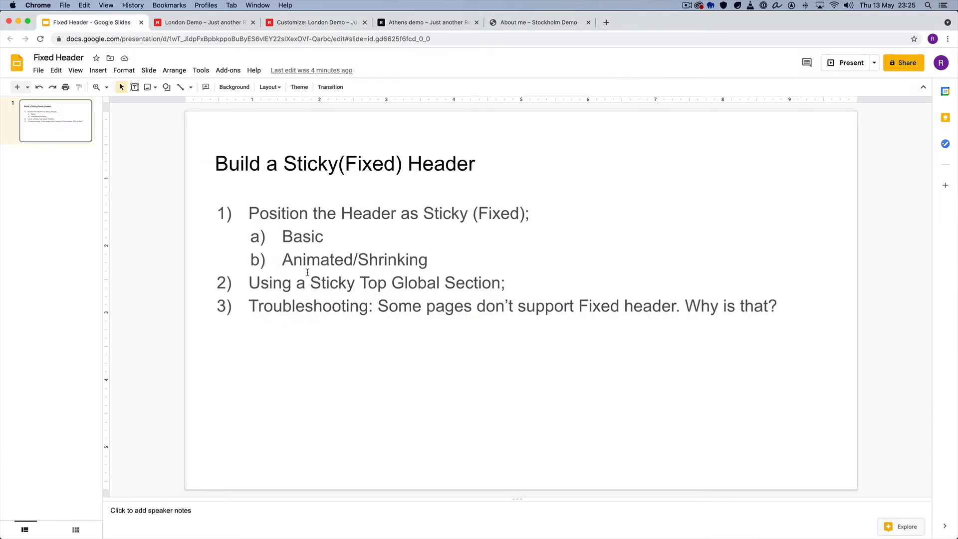
double_click(301, 261)
left_click_drag(301, 261, 392, 260)
double_click(393, 258)
double_click(319, 261)
left_click(392, 260)
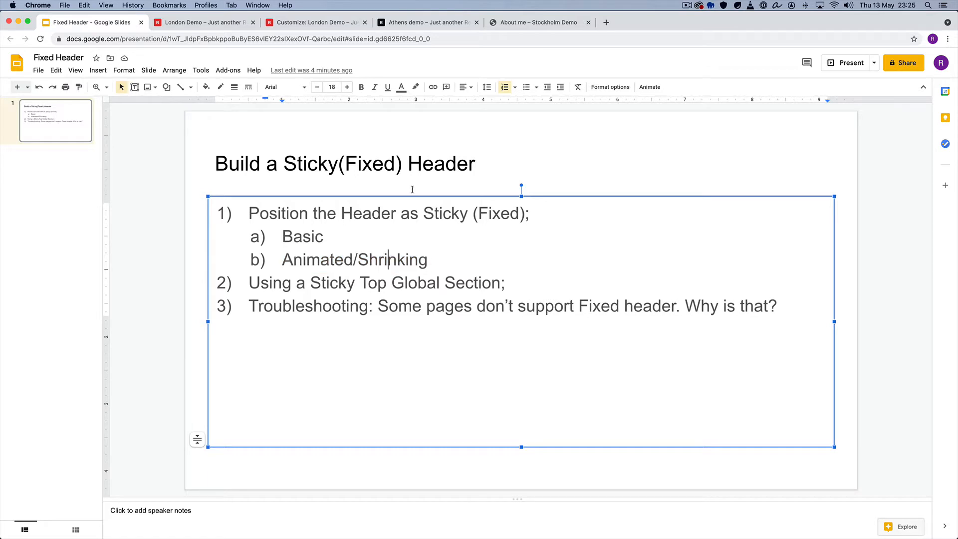
Enable Animate Header on Scroll for the London demo's fixed header in the Customizer and publish the change.
left_click(295, 25)
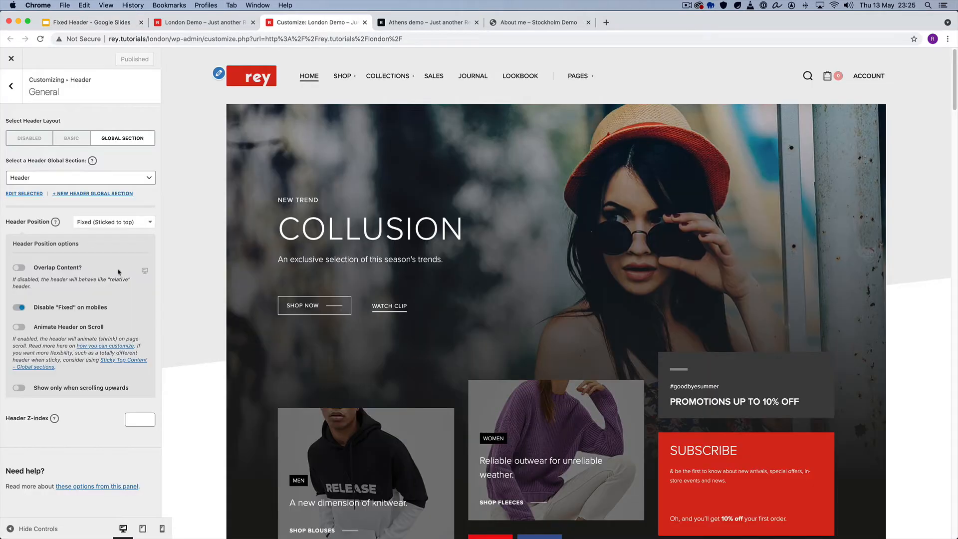
left_click(84, 330)
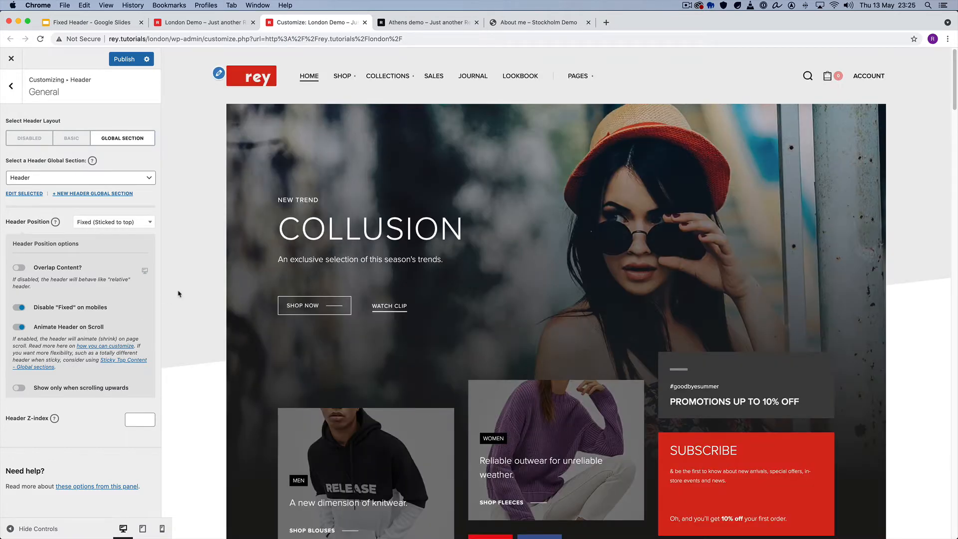
scroll(200, 285, "down", 3)
scroll(200, 285, "up", 3)
left_click(128, 60)
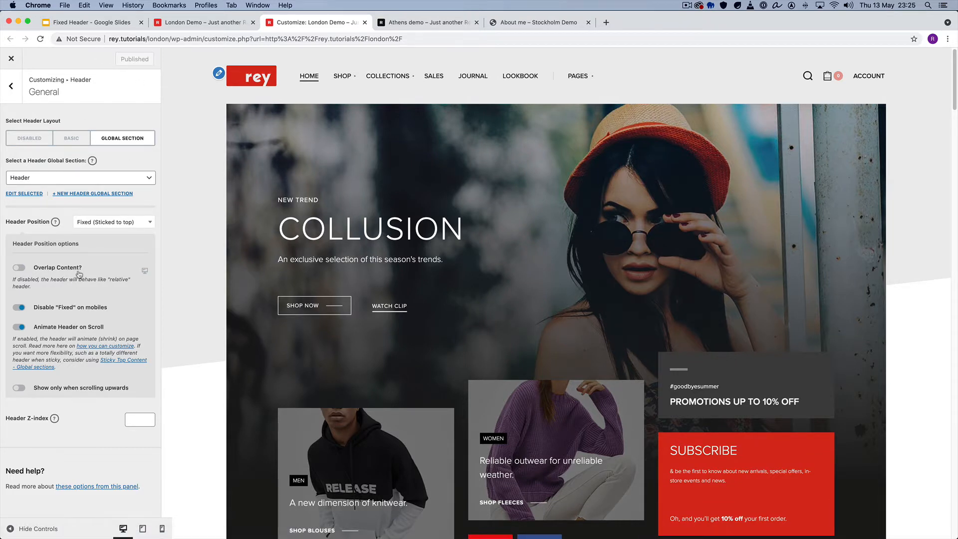
In the Google Slides outline, add "Overlapping;" as sub-item c under "Position the Header as Sticky (Fixed)".
left_click(92, 22)
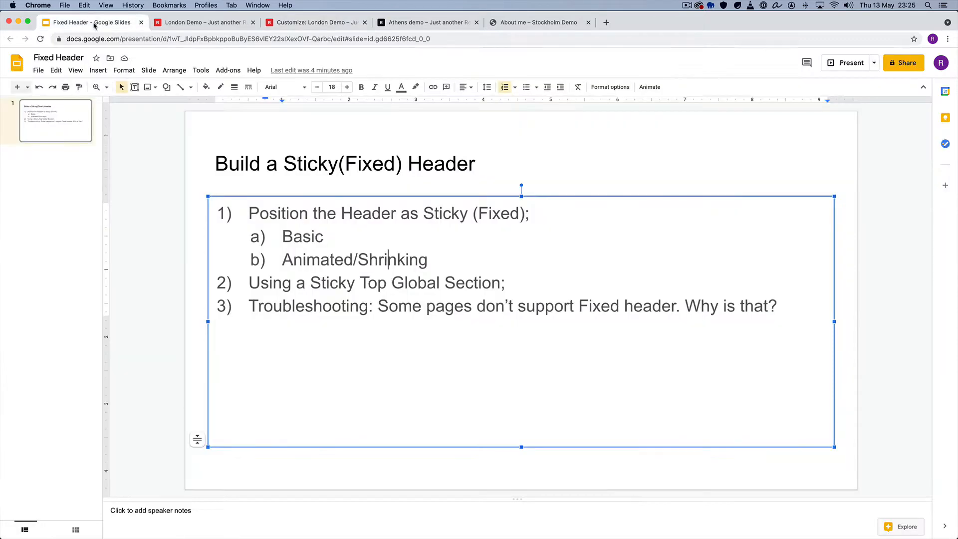
key("Return")
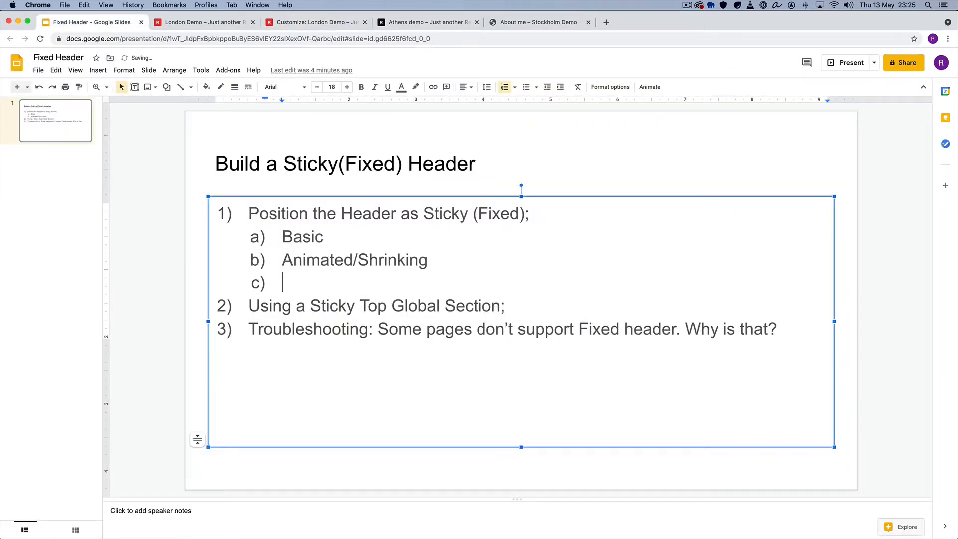
type("Overla")
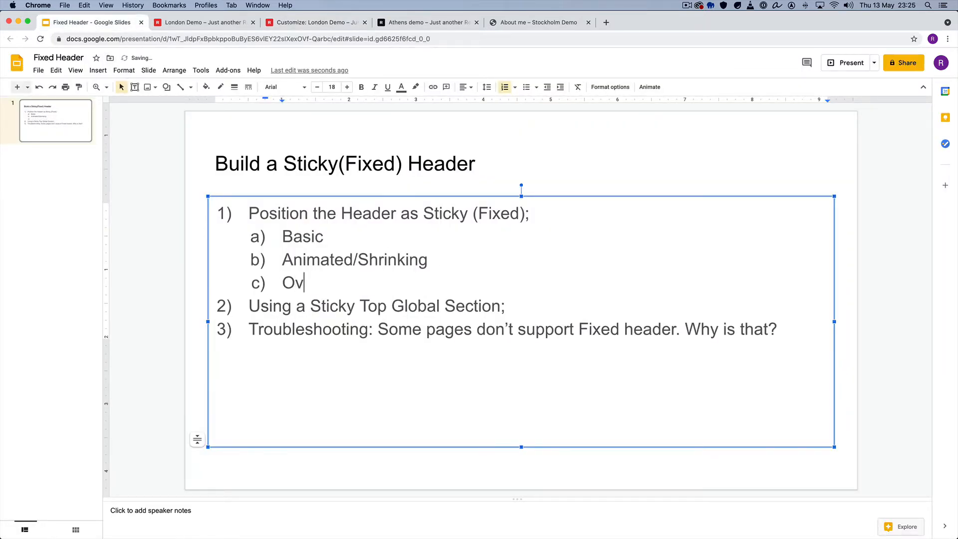
key("BackSpace")
type("lapping;")
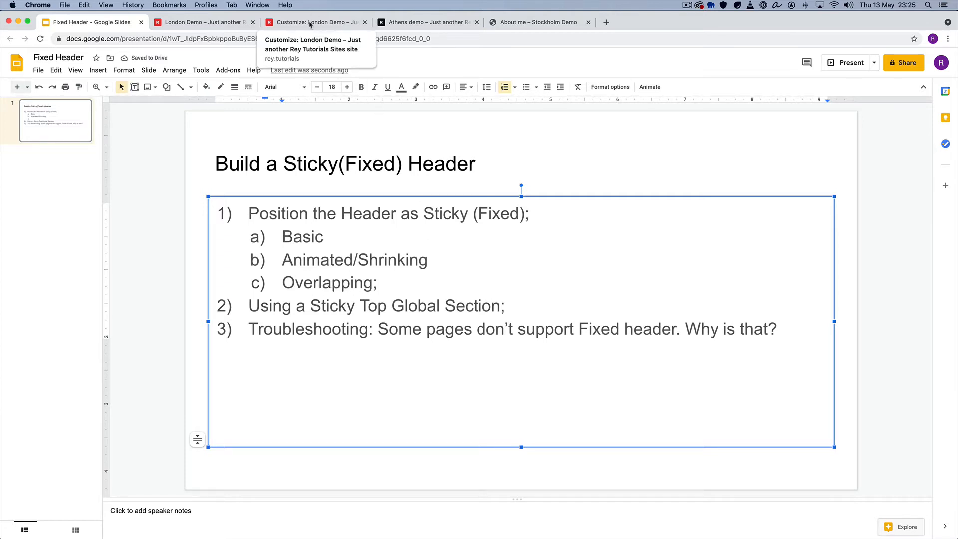
Reload the London demo home page and review its header position options in the Customizer.
left_click(319, 22)
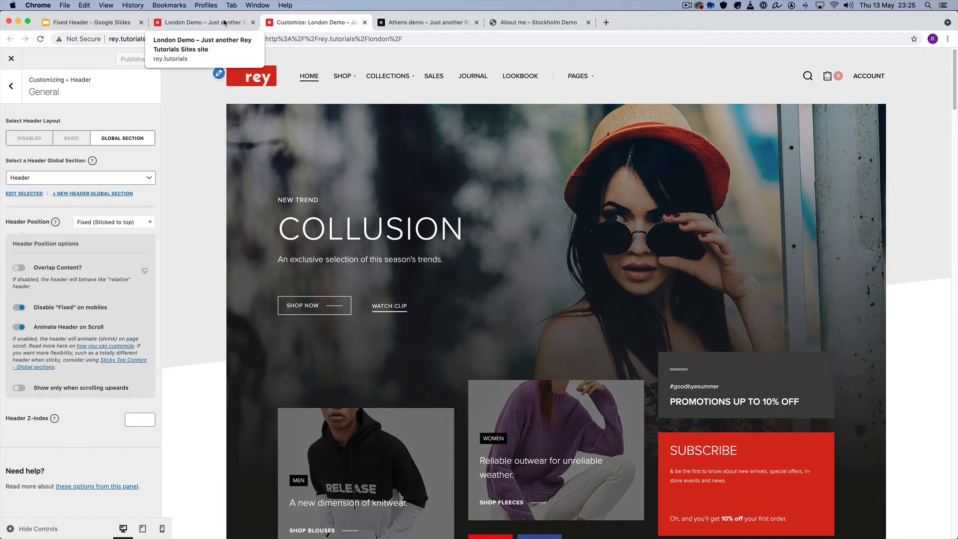
left_click(224, 23)
right_click(92, 138)
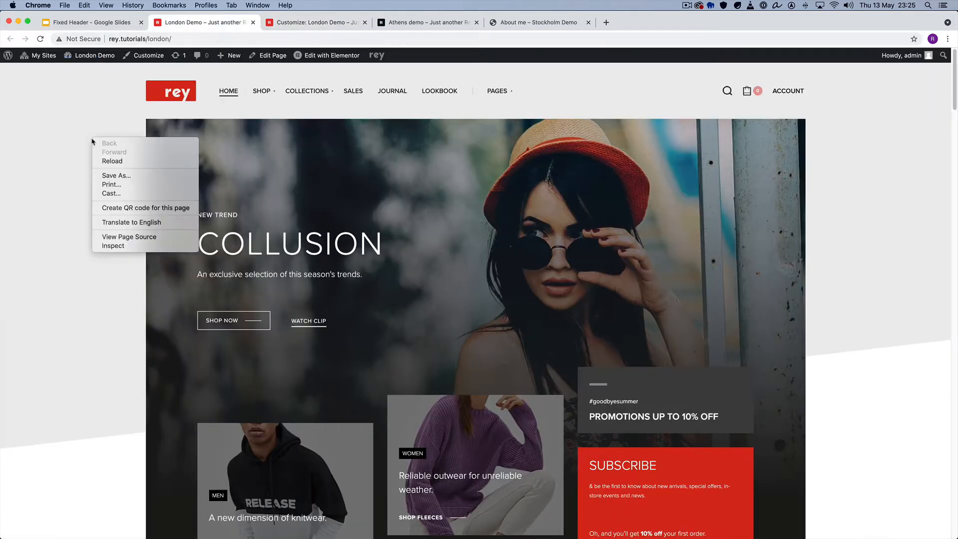
left_click(112, 161)
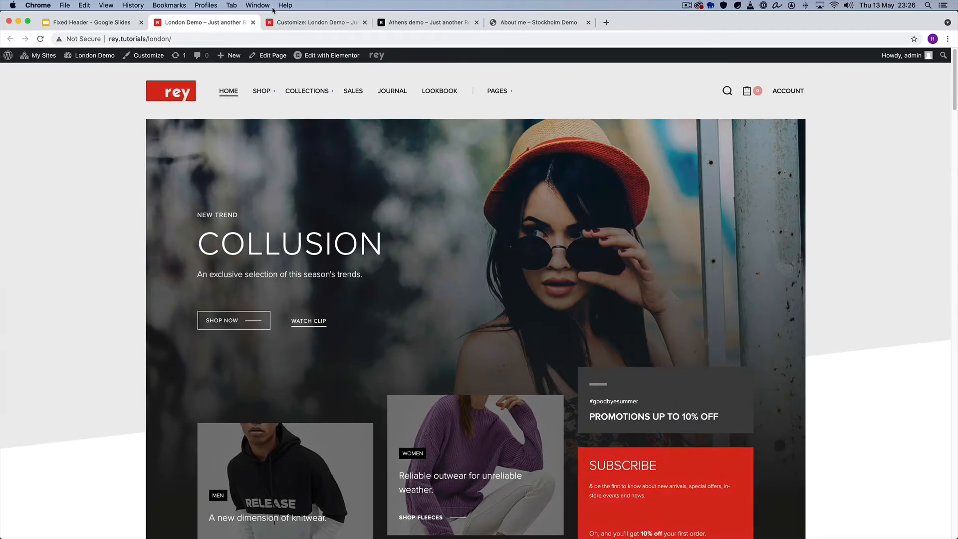
left_click(280, 22)
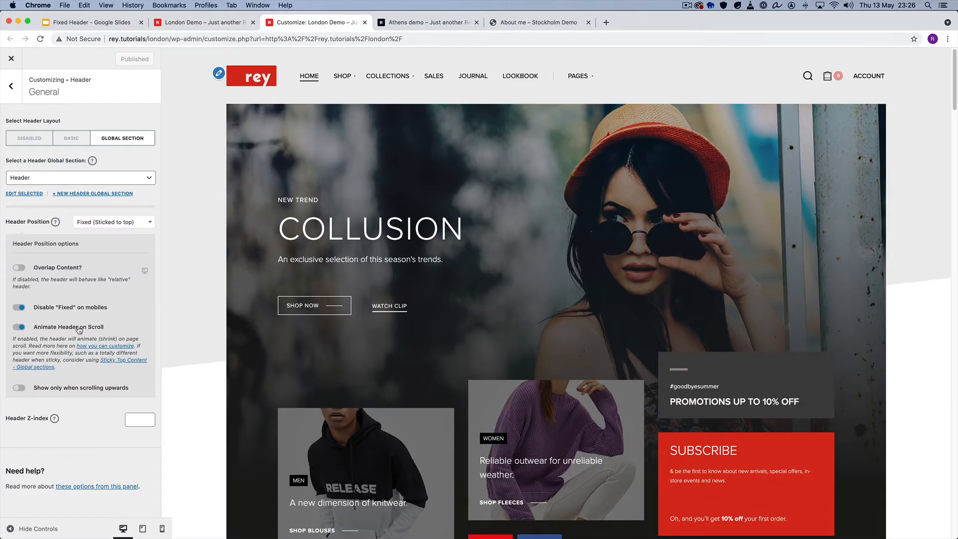
left_click(222, 23)
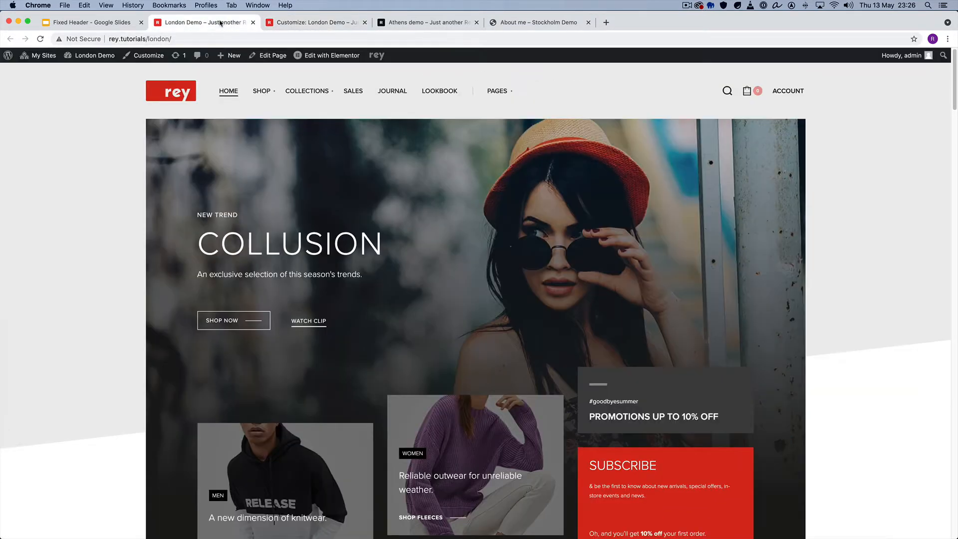
Open the London demo's Header global section in Elementor and show its section's Fixed/Sticky Section Settings.
mouse_move(319, 59)
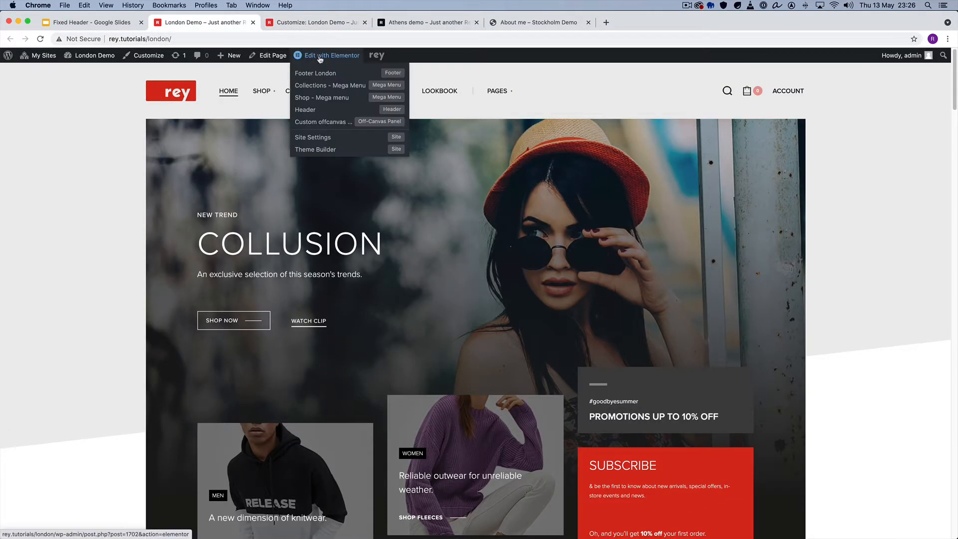
left_click(323, 110, "super")
left_click(317, 21)
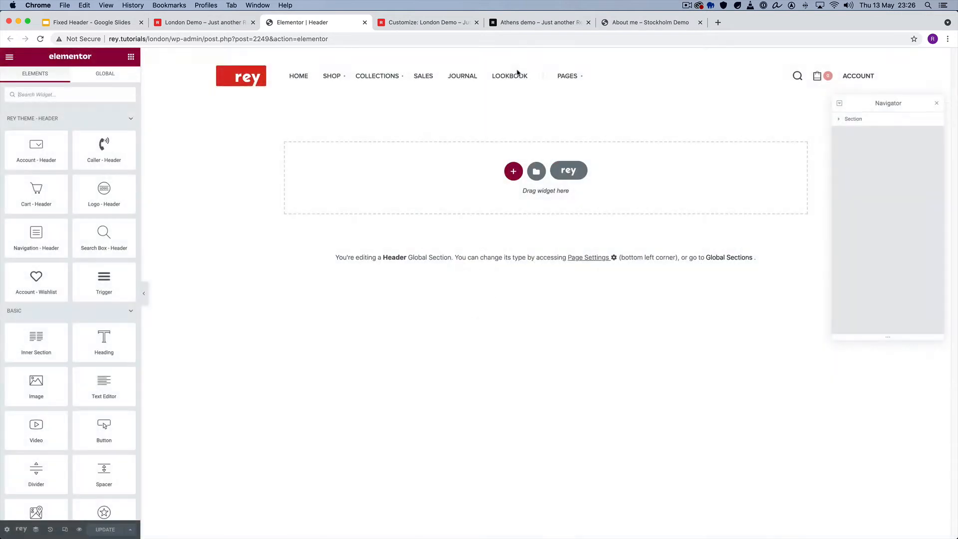
left_click(547, 55)
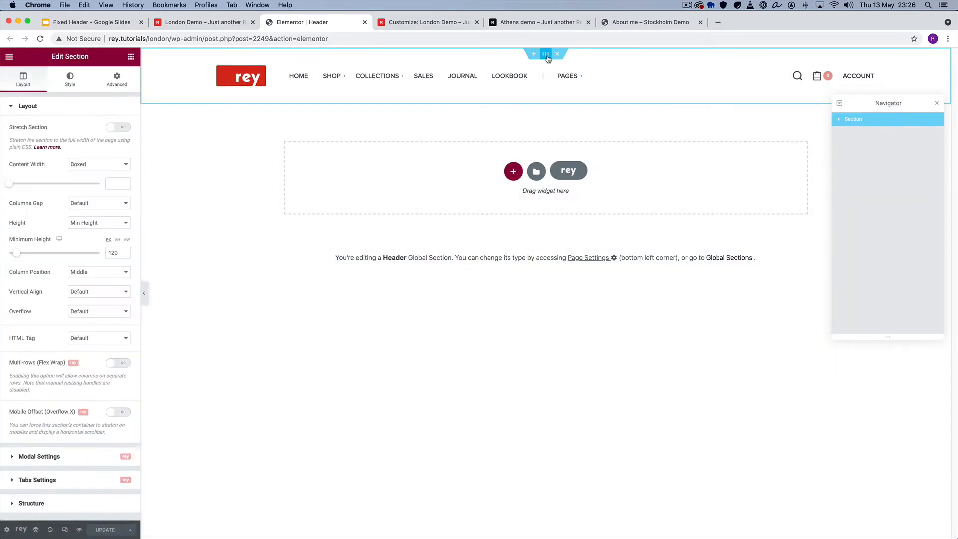
left_click(104, 82)
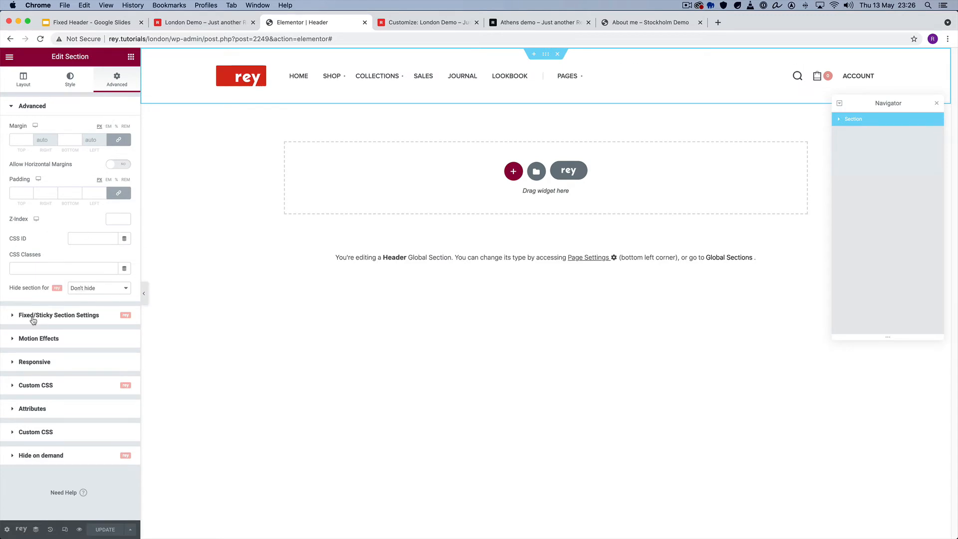
left_click(71, 320)
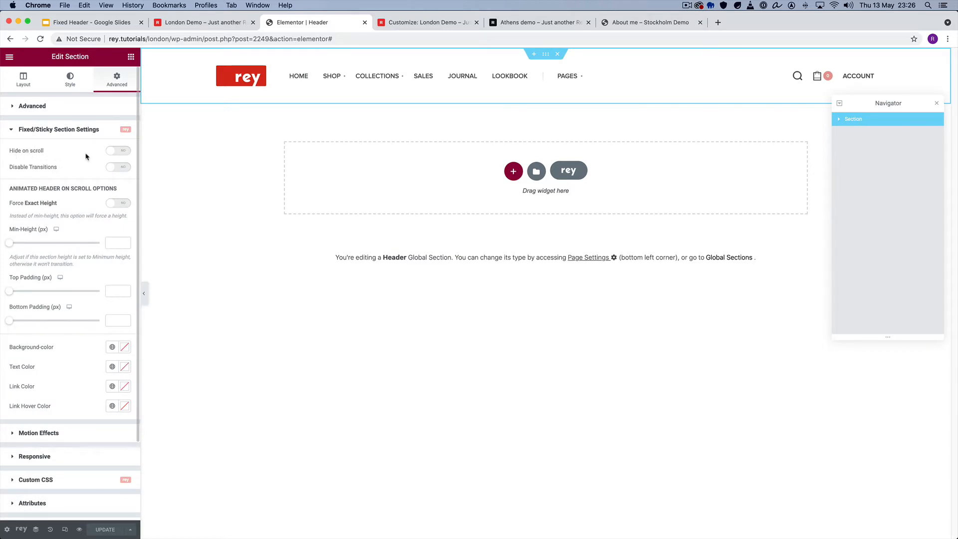
Force an exact scrolled height of 70 px with background colour #EFEFEF for the header section, and update the global section.
left_click(119, 205)
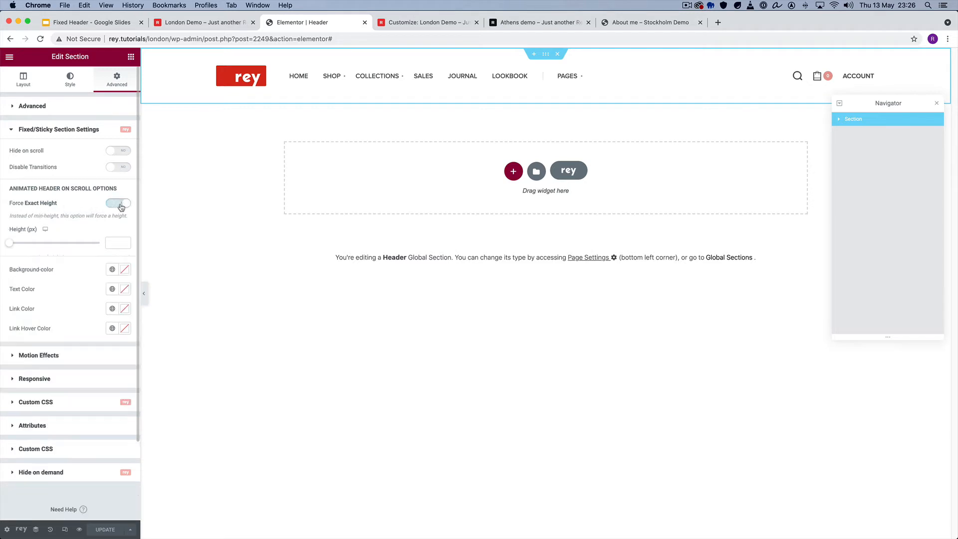
left_click(115, 243)
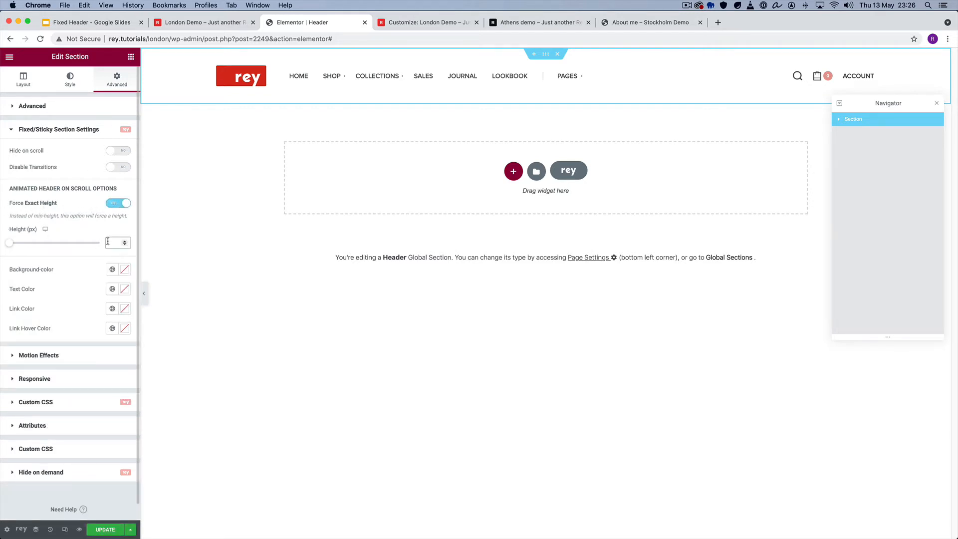
type("70")
left_click(123, 272)
left_click_drag(18, 308, 10, 309)
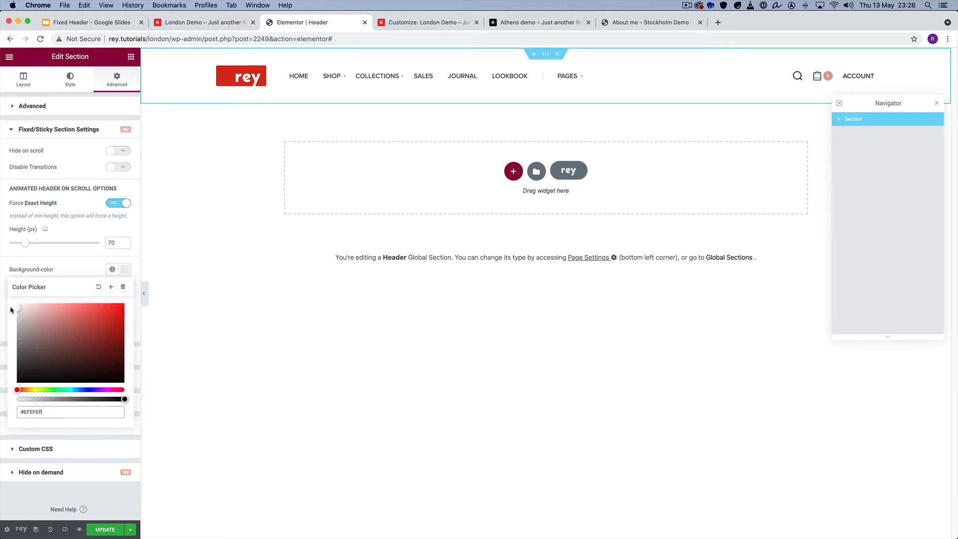
left_click(61, 273)
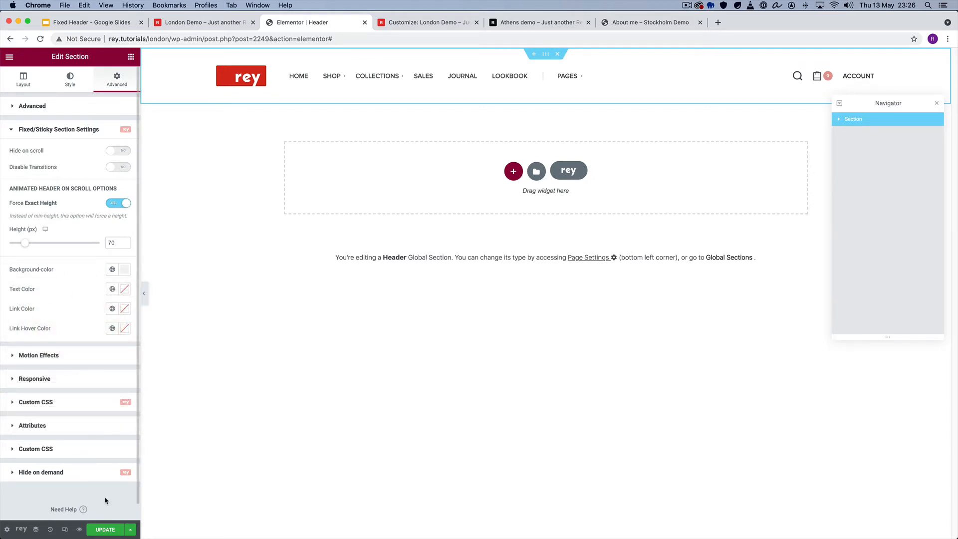
left_click(105, 529)
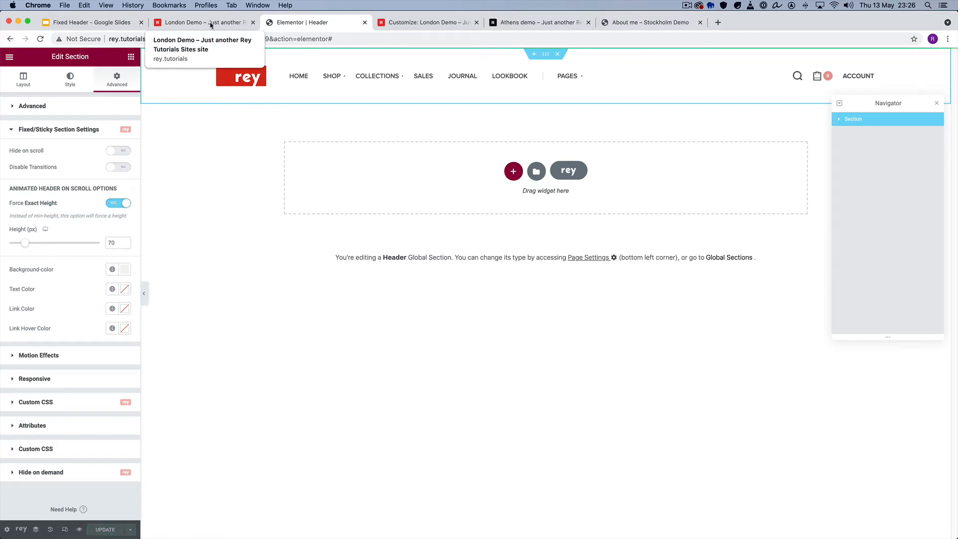
Reload the London demo home page and examine the header's shrinking and background change while scrolling up and down.
left_click(211, 24)
right_click(104, 161)
key("Return")
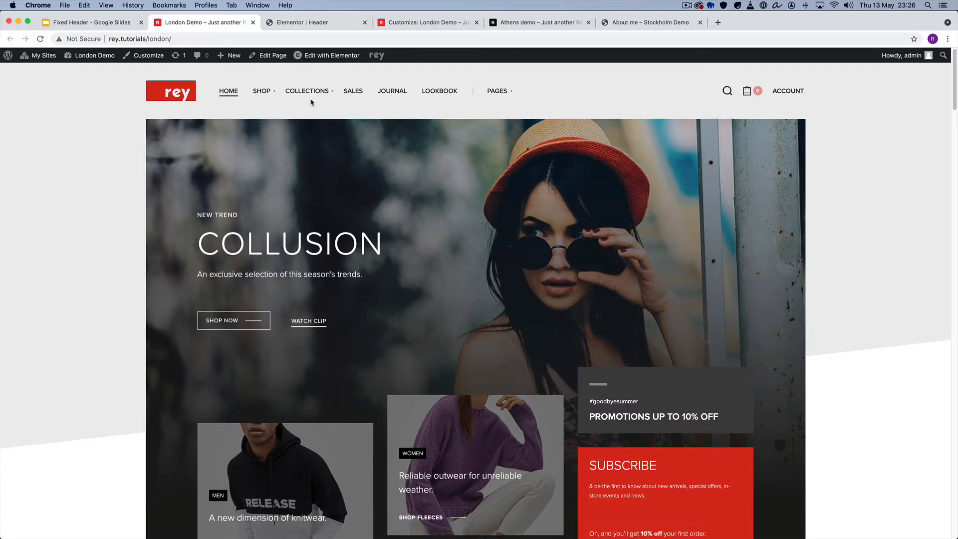
scroll(572, 106, "down", 7)
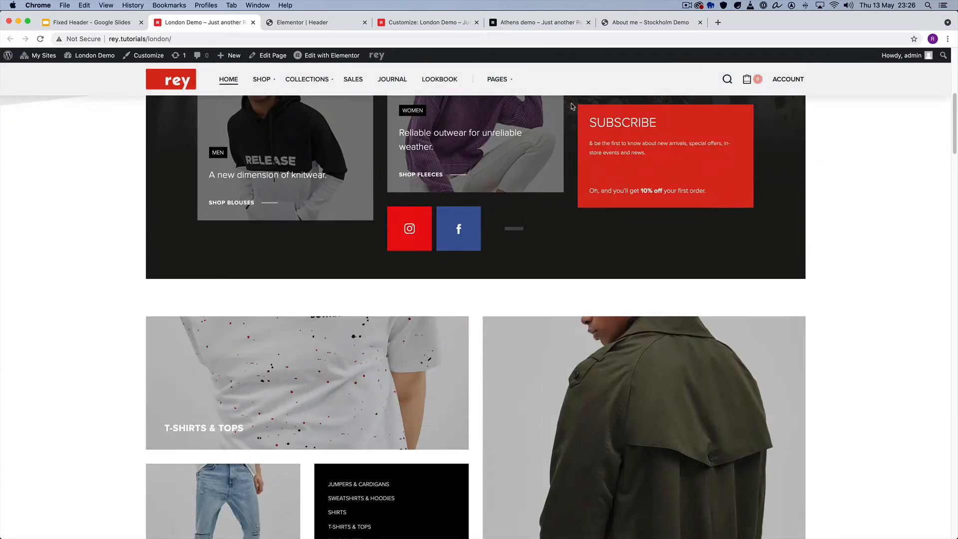
scroll(596, 127, "up", 7)
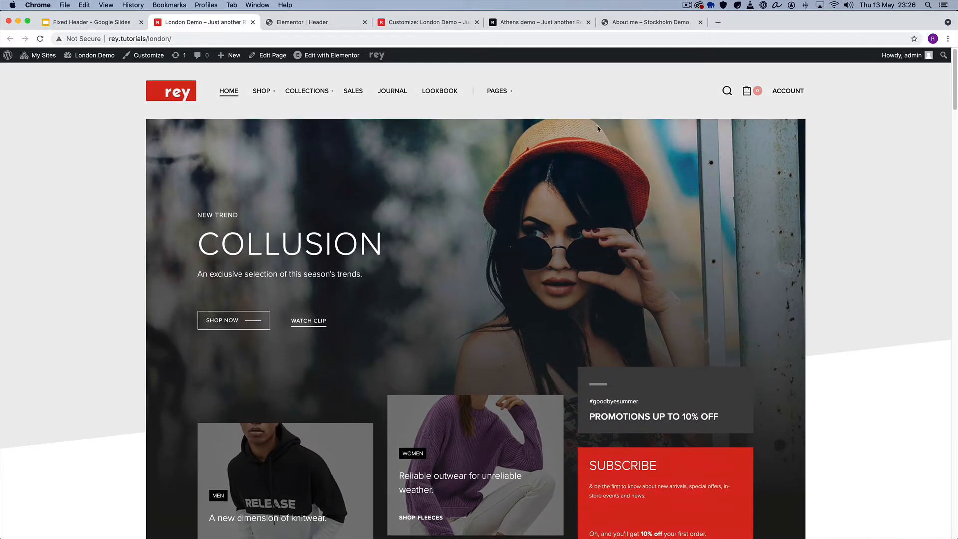
scroll(598, 129, "down", 7)
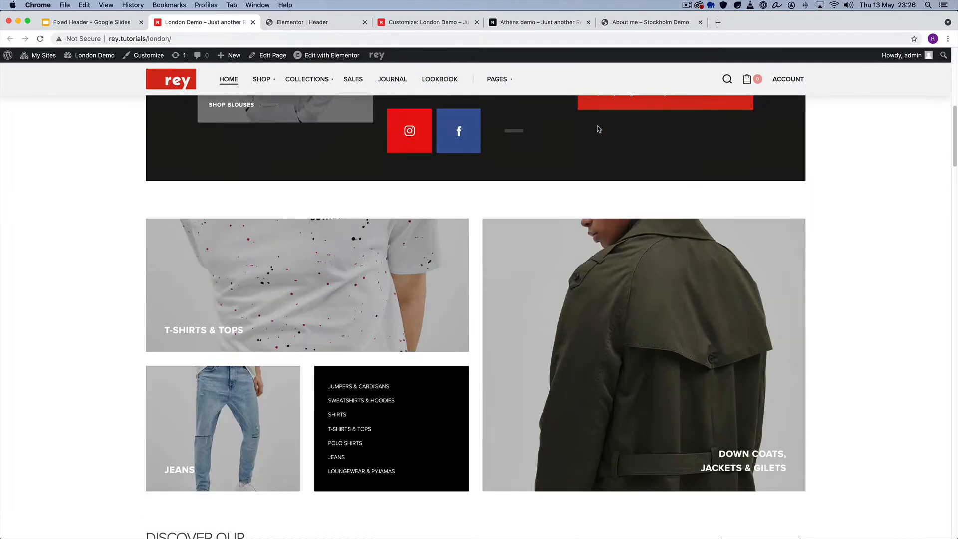
scroll(598, 129, "up", 7)
scroll(598, 129, "down", 7)
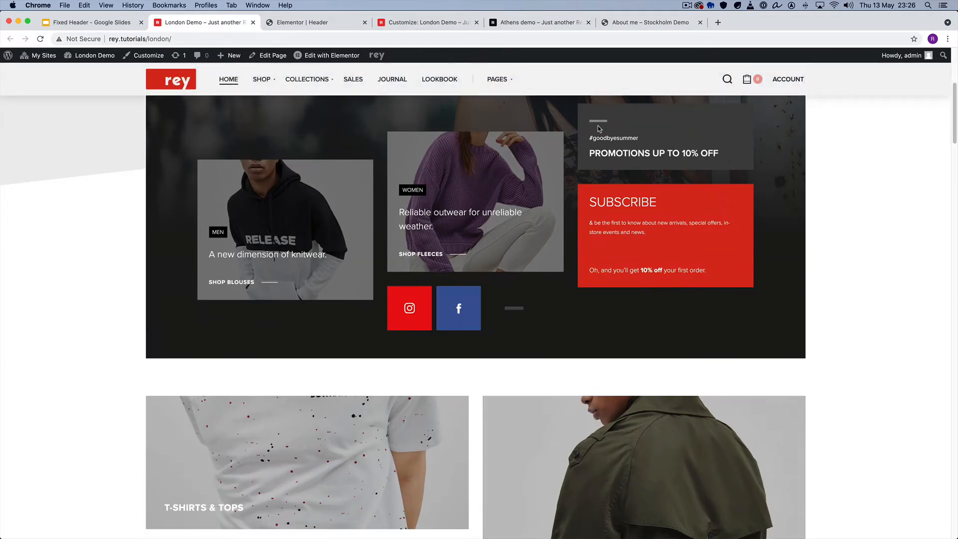
scroll(598, 129, "up", 7)
scroll(599, 129, "down", 7)
scroll(598, 128, "up", 7)
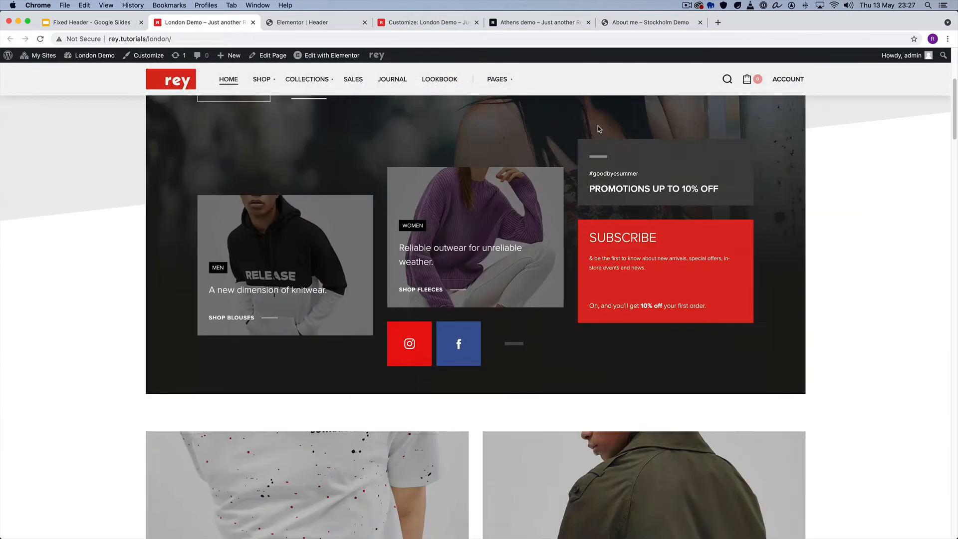
Compare the Customizer's Animate Header on Scroll option with the header section's Animated Header on Scroll options in Elementor.
left_click(430, 22)
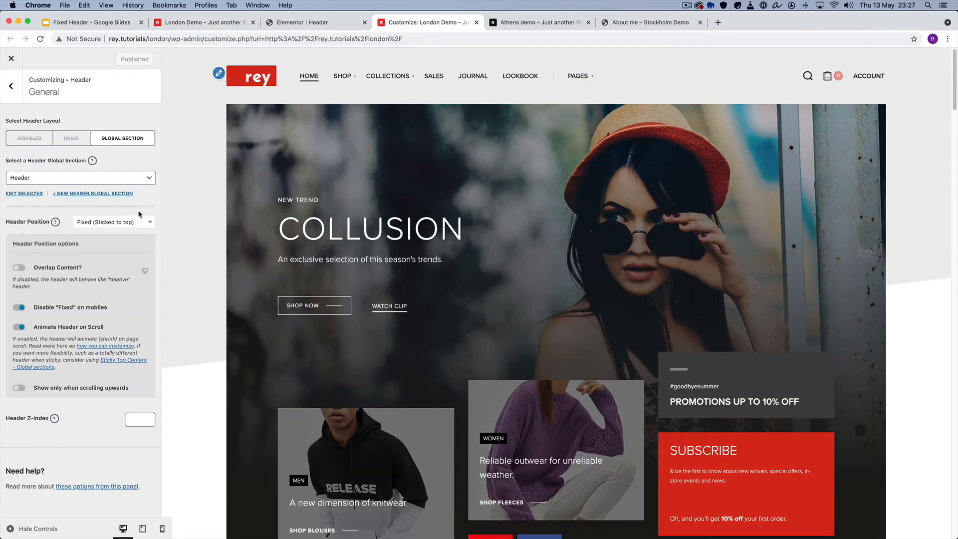
left_click(355, 26)
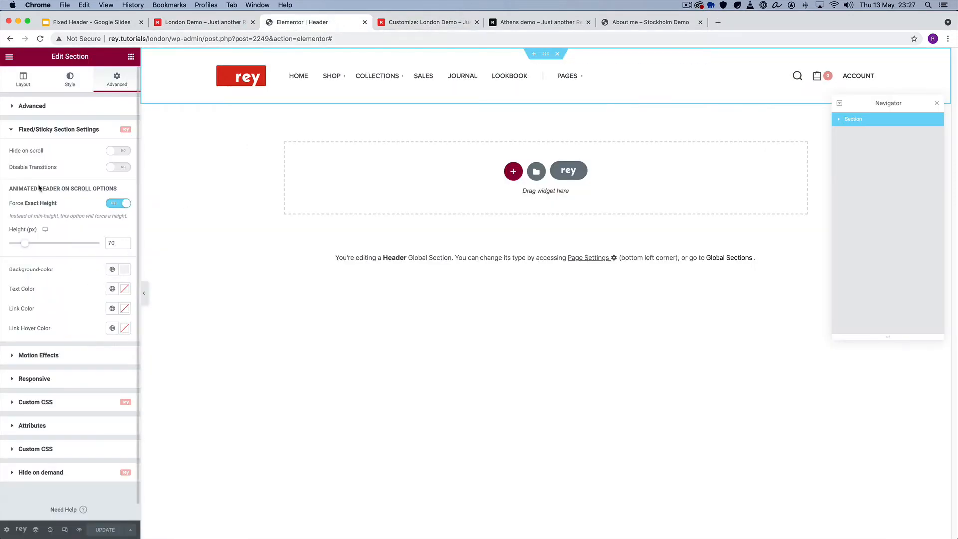
left_click(411, 26)
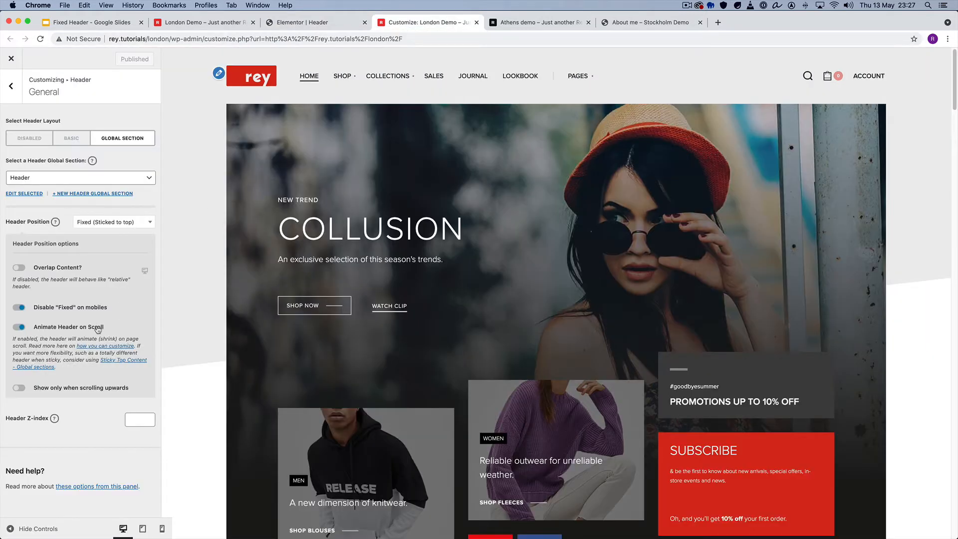
left_click(294, 25)
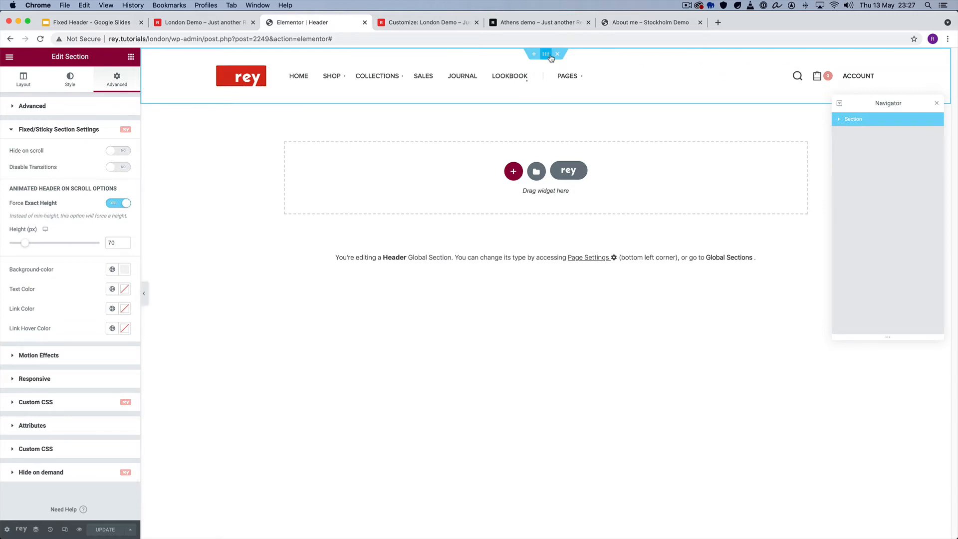
Switch to the Athens demo home page and examine how its multi-row header behaves while scrolling.
left_click(546, 25)
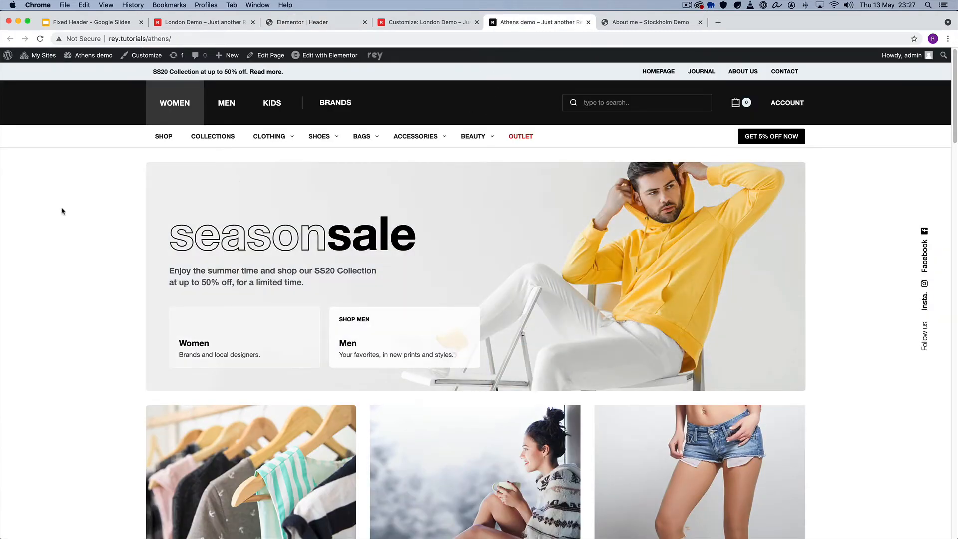
scroll(97, 237, "down", 5)
scroll(98, 237, "up", 5)
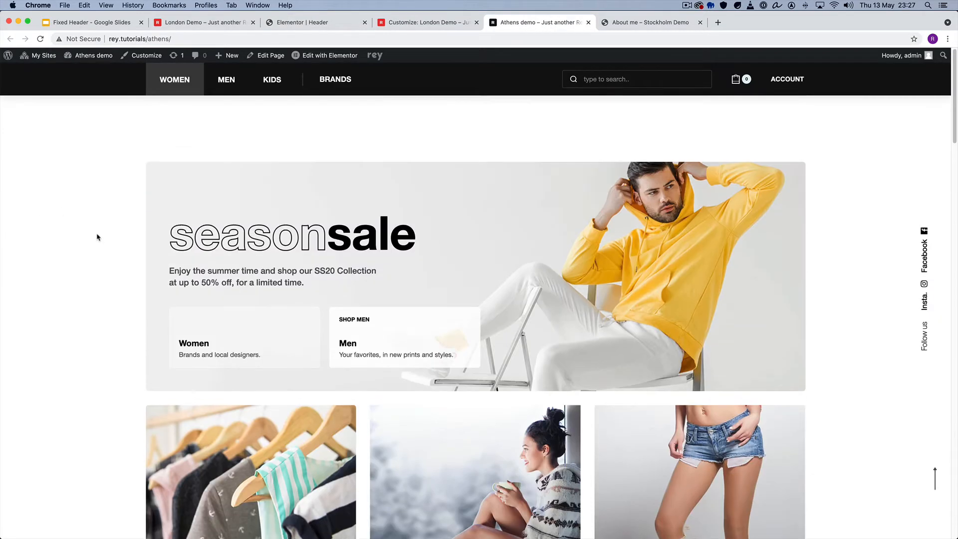
scroll(98, 238, "down", 4)
scroll(97, 237, "up", 4)
scroll(98, 237, "down", 5)
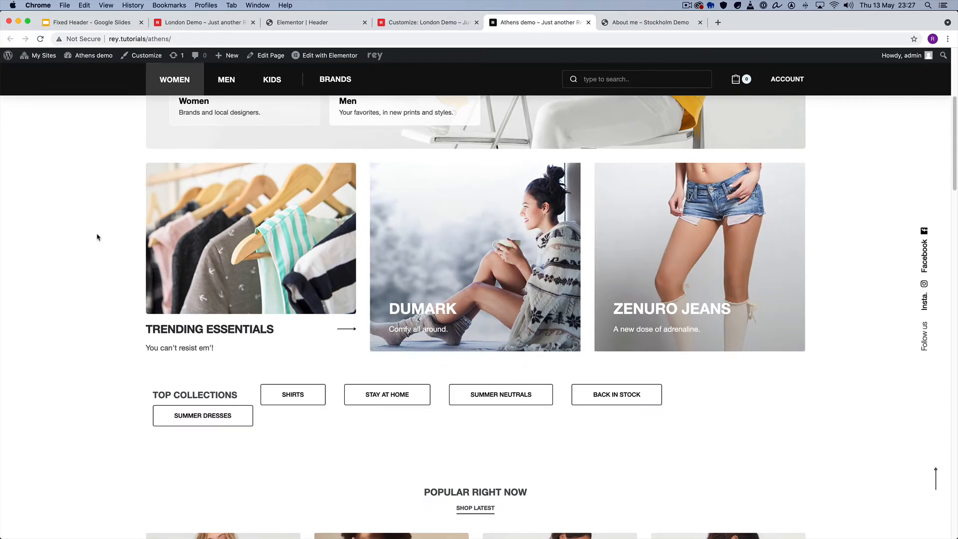
scroll(98, 237, "up", 4)
scroll(98, 237, "up", 2)
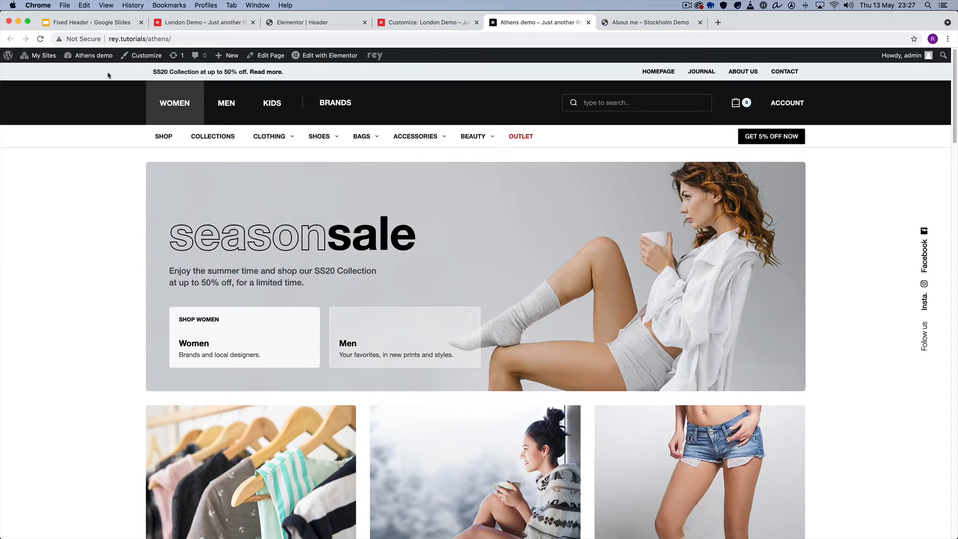
scroll(73, 241, "down", 4)
scroll(74, 241, "up", 4)
Open the Athens demo's Header global section in the Elementor editor in a new tab.
mouse_move(318, 57)
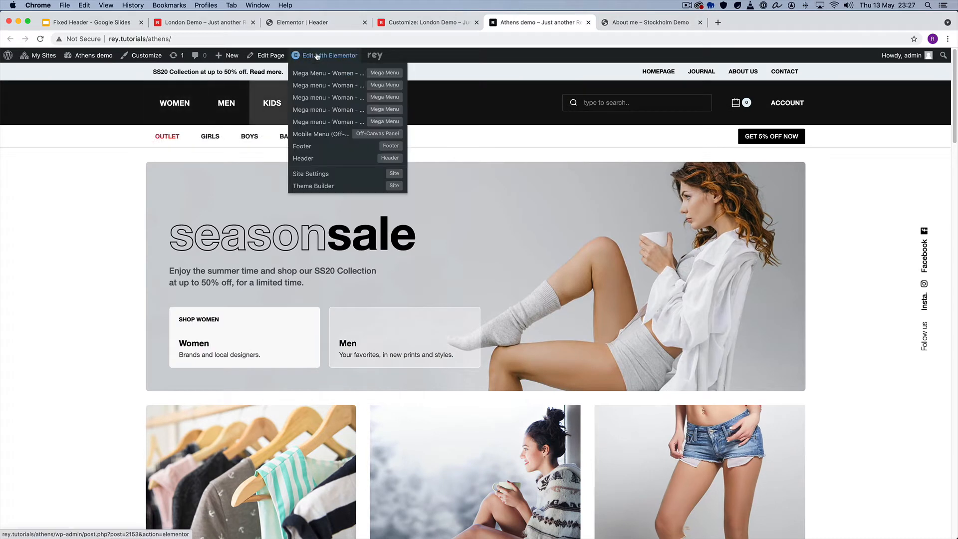
left_click(311, 159, "super")
left_click(629, 23)
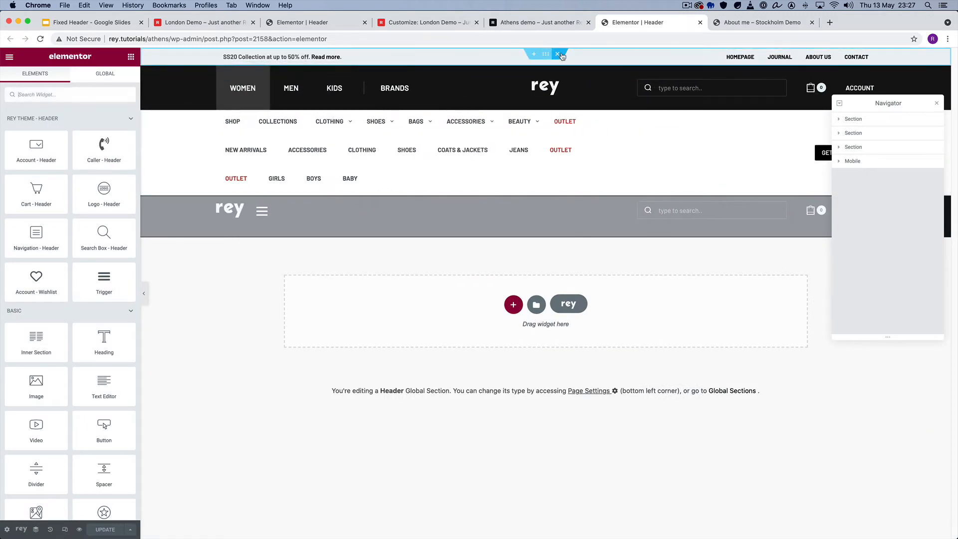
Examine the Fixed/Sticky Section Settings of the announcement bar section and the submenu section in the Athens header.
left_click(545, 53)
left_click(127, 80)
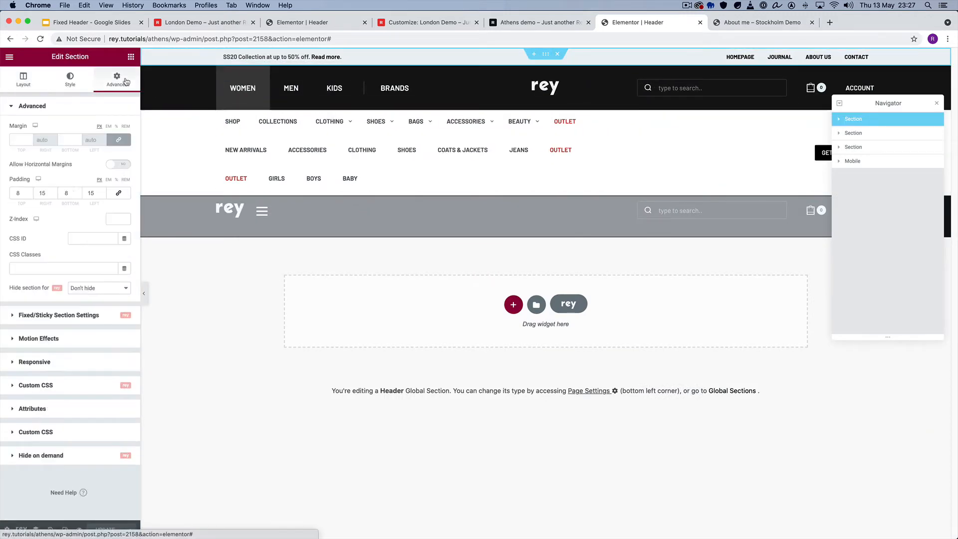
left_click(53, 316)
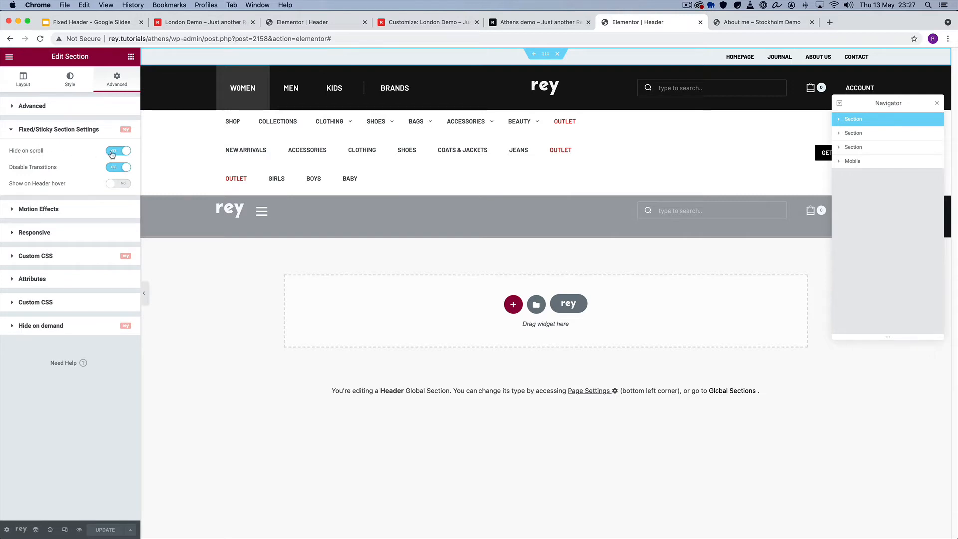
left_click(546, 105)
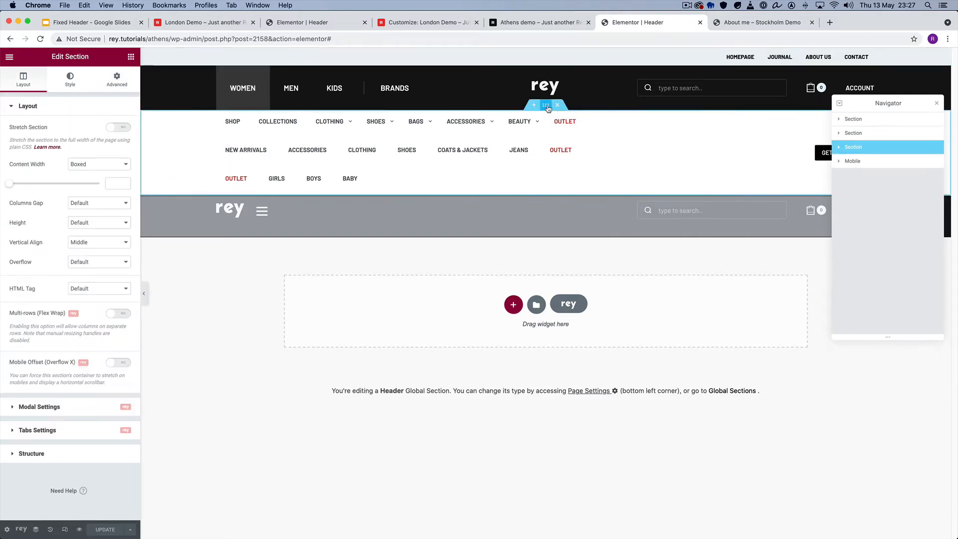
left_click(117, 81)
left_click(61, 320)
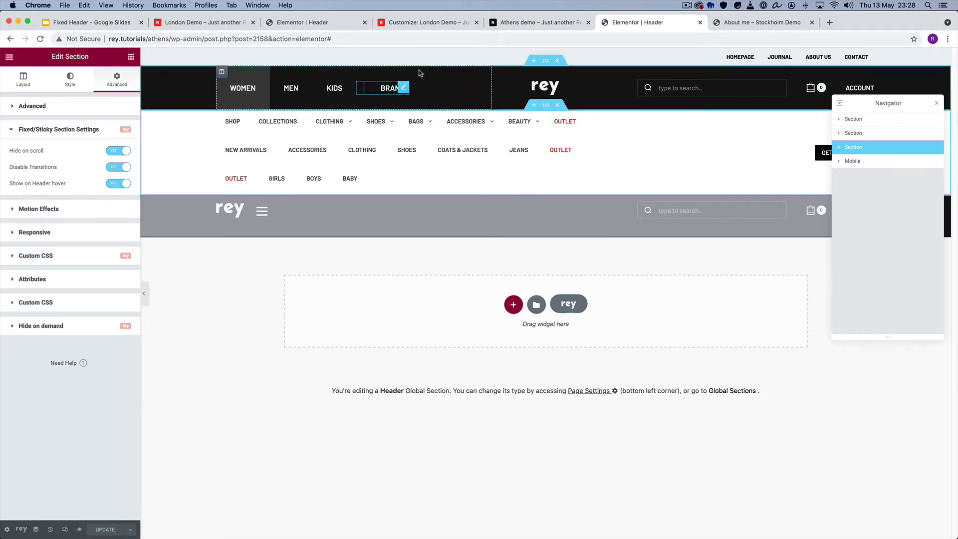
Examine which header rows stay fixed on the Athens home page while scrolling and how the submenu changes for the Women category.
left_click(545, 22)
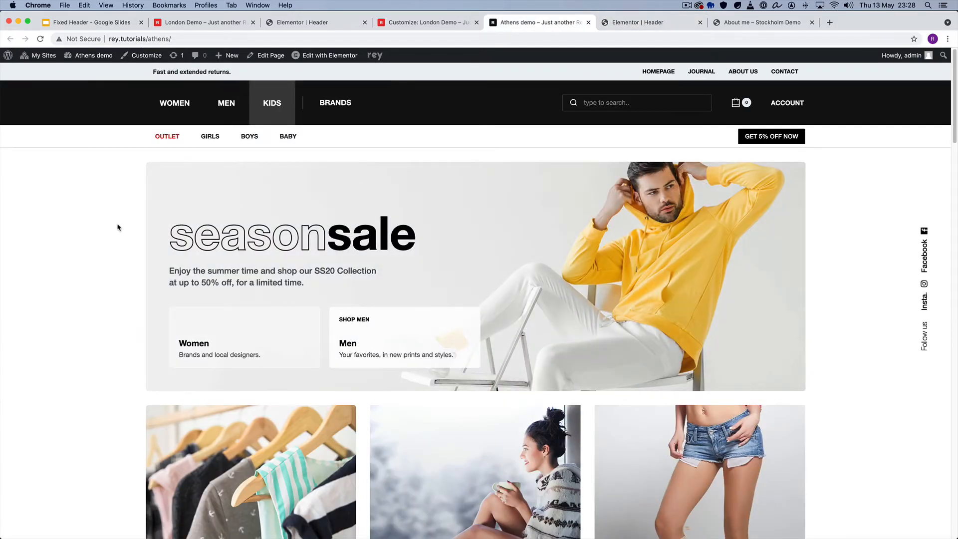
scroll(118, 228, "down", 4)
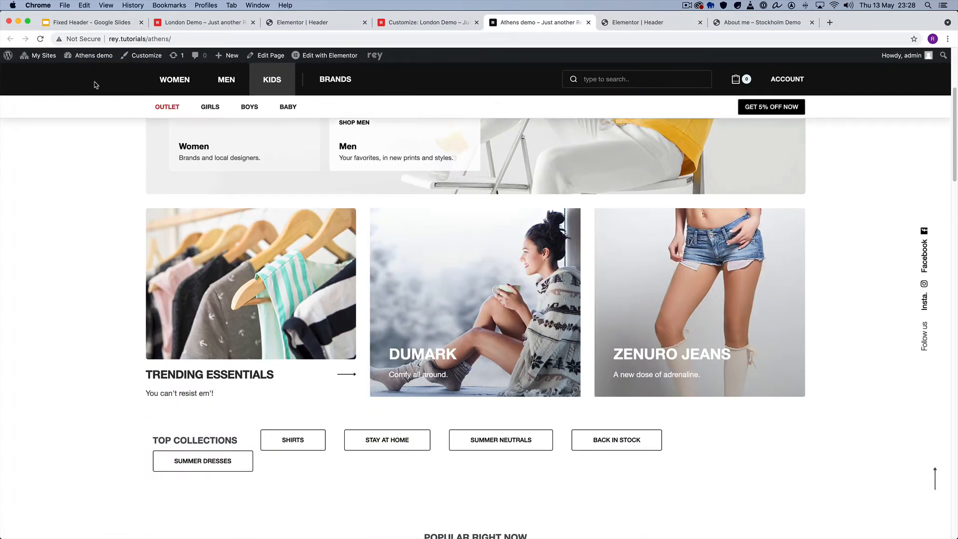
mouse_move(116, 83)
mouse_move(174, 87)
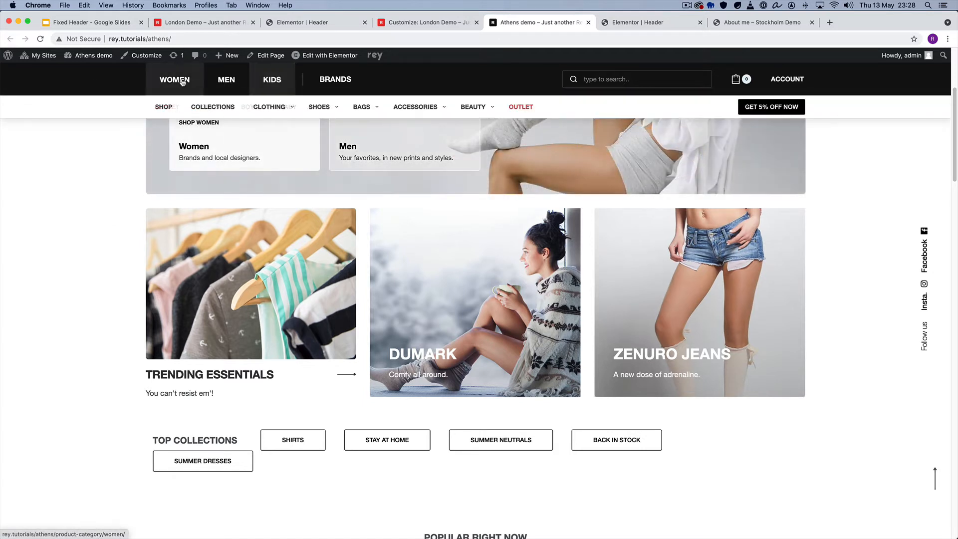
scroll(101, 180, "up", 5)
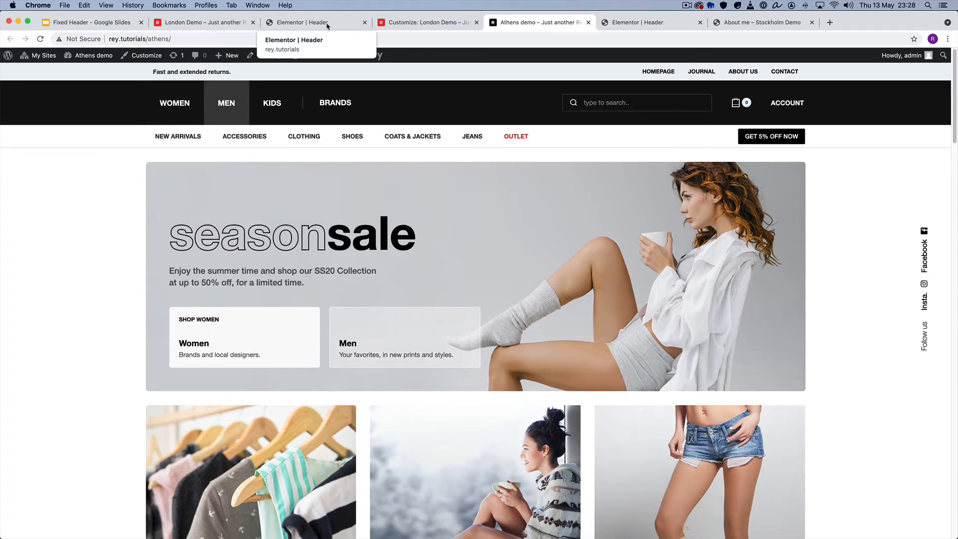
Review the header logo widget's fixed-view logo settings in the London header editor and return to the London home page.
left_click(294, 21)
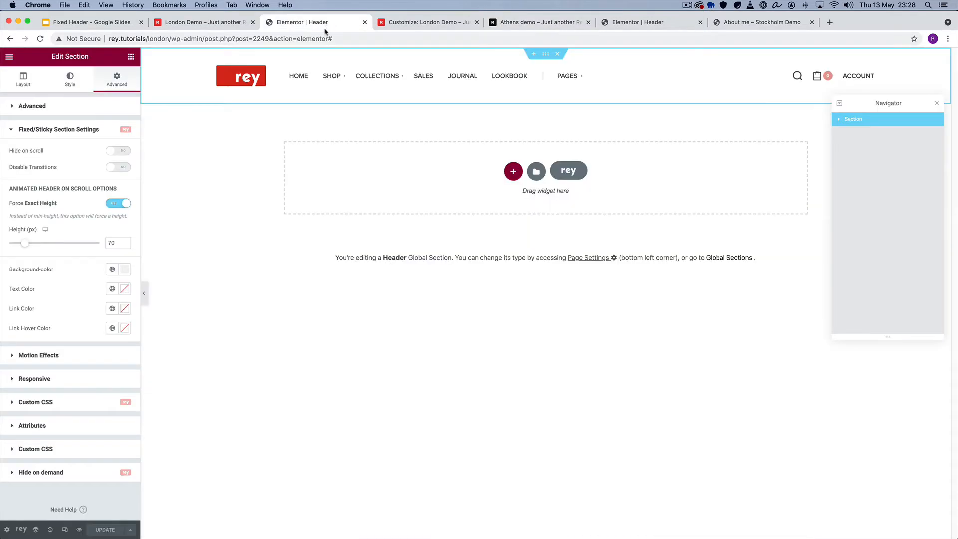
left_click(237, 82)
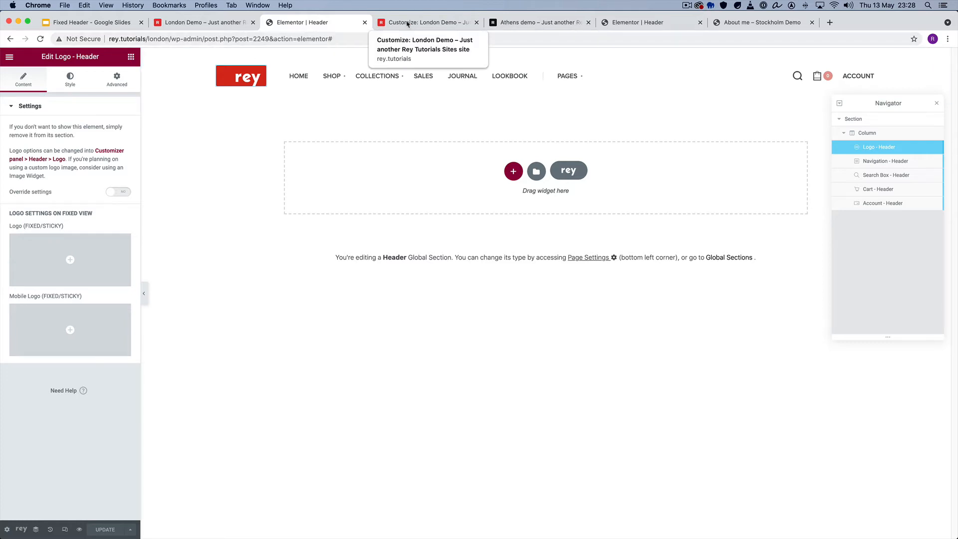
left_click(188, 26)
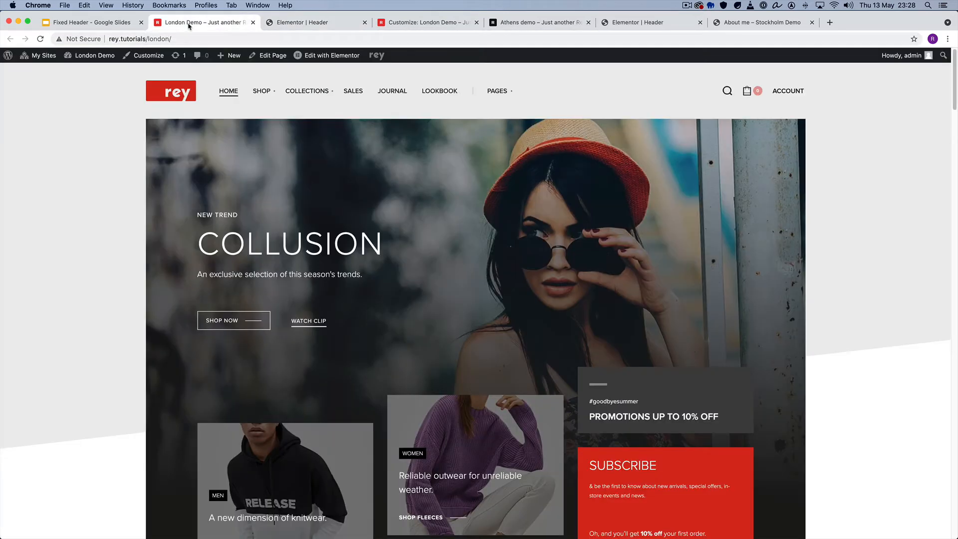
Highlight "Overlapping" on the outline slide and examine the London home page's header against the content while scrolling.
left_click(119, 22)
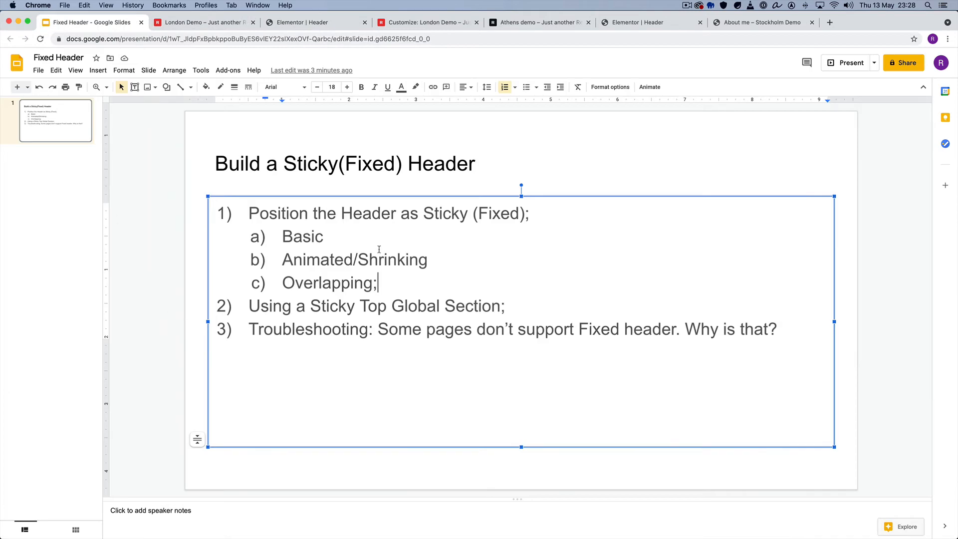
double_click(292, 282)
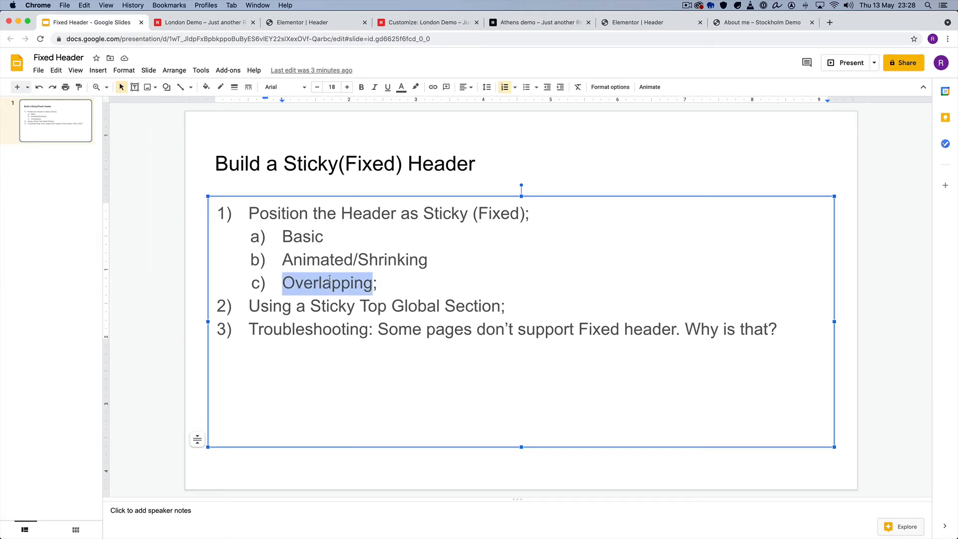
left_click(204, 22)
scroll(230, 76, "down", 4)
scroll(237, 119, "up", 4)
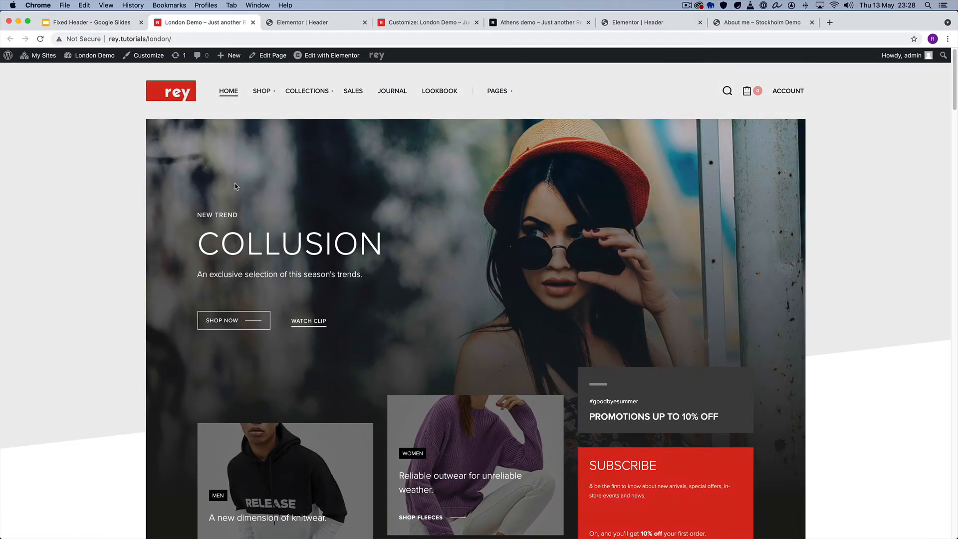
scroll(167, 138, "down", 4)
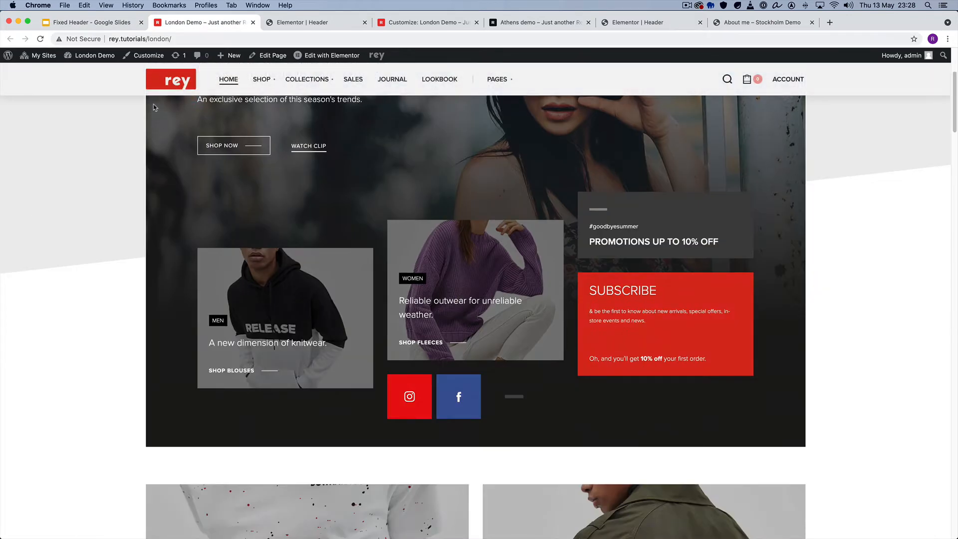
scroll(150, 124, "up", 4)
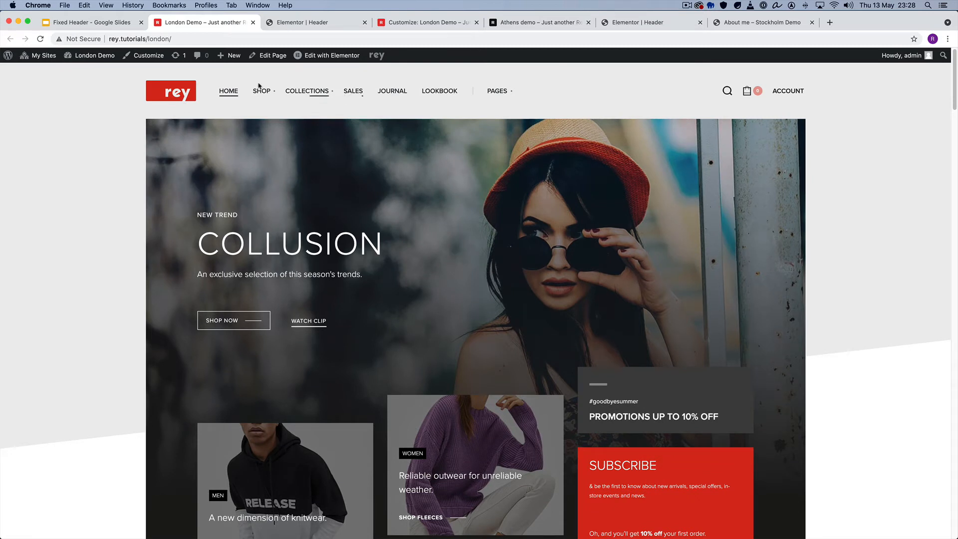
Enable Overlap Content for the London header in the Customizer and check the reloaded home page while scrolling.
left_click(282, 24)
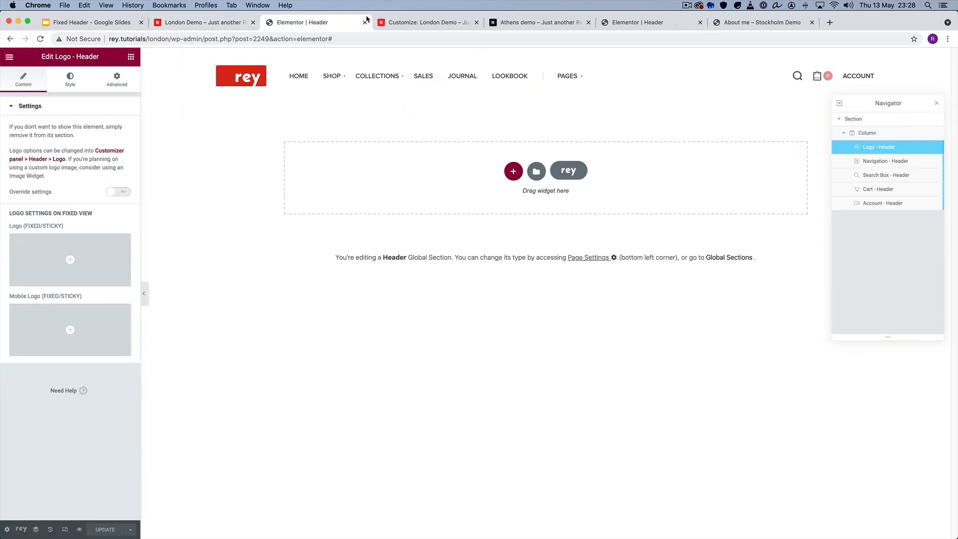
left_click(390, 23)
left_click(19, 268)
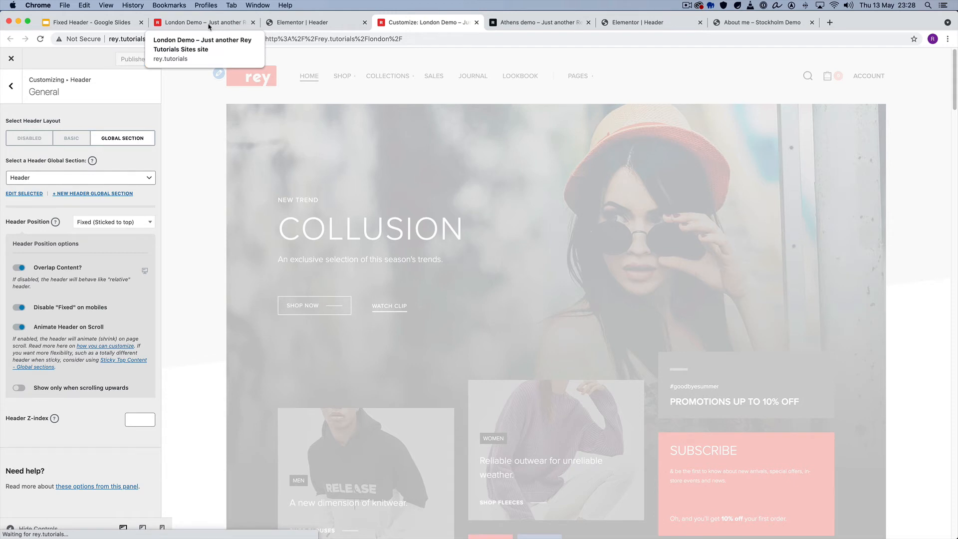
left_click(208, 26)
right_click(114, 131)
left_click(122, 163)
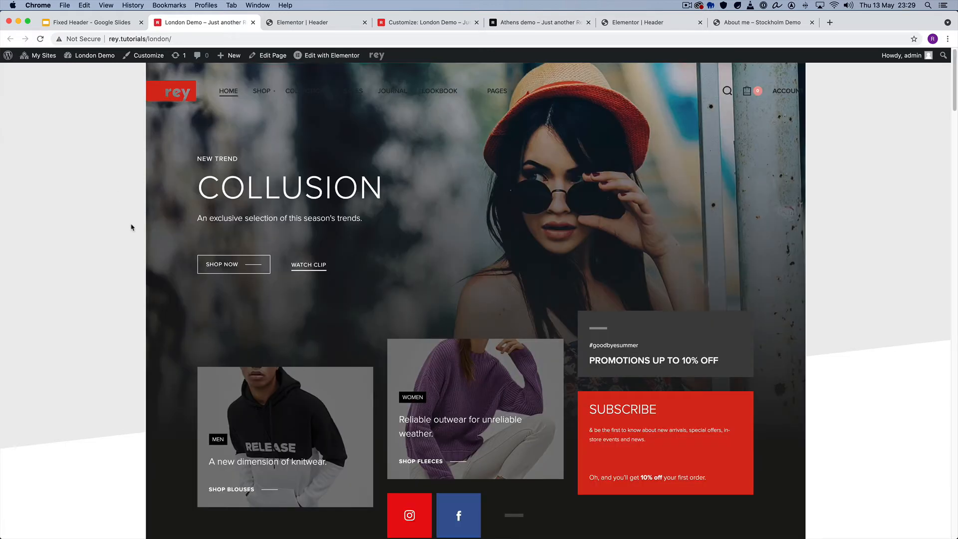
scroll(124, 212, "down", 10)
scroll(121, 208, "up", 10)
Disable Overlap Content for the London header in the Customizer and publish the change.
left_click(314, 24)
left_click(428, 23)
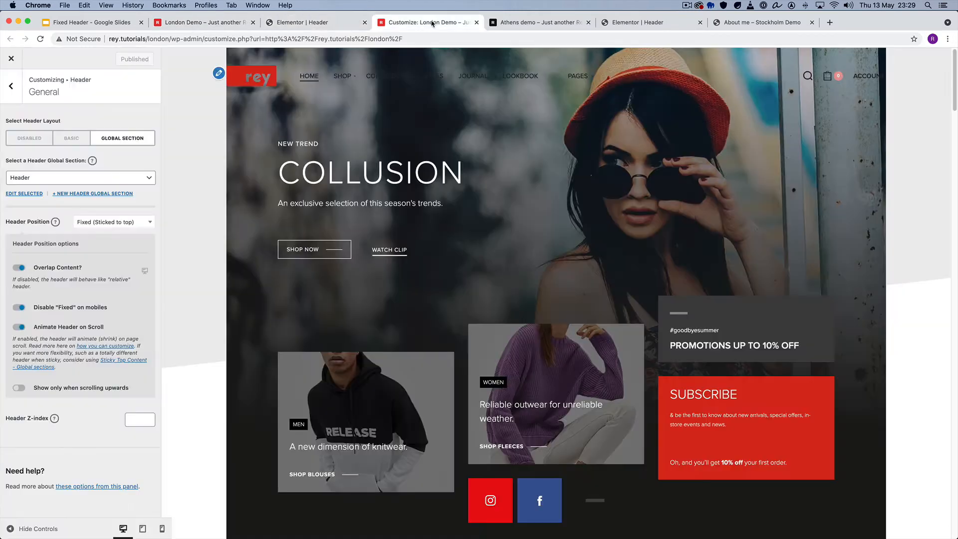
left_click(72, 271)
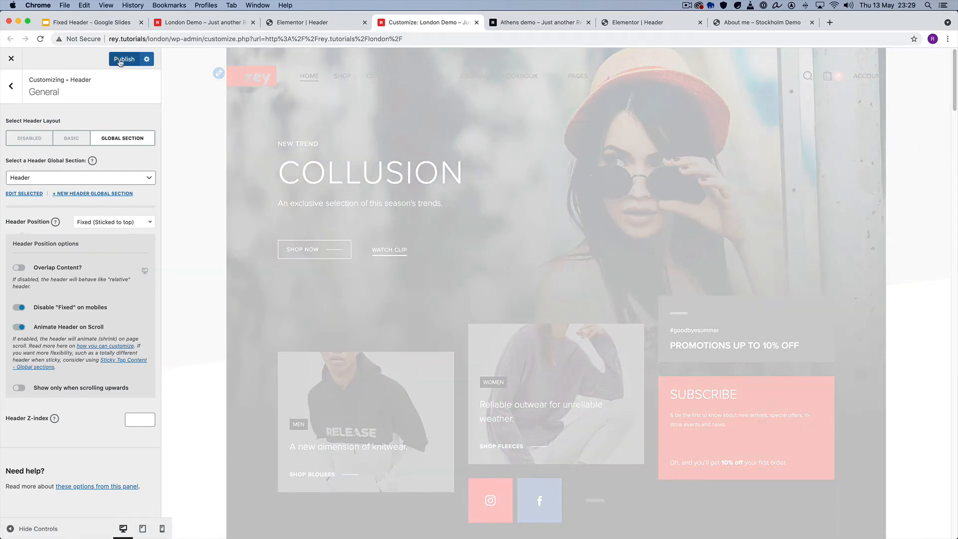
left_click(120, 60)
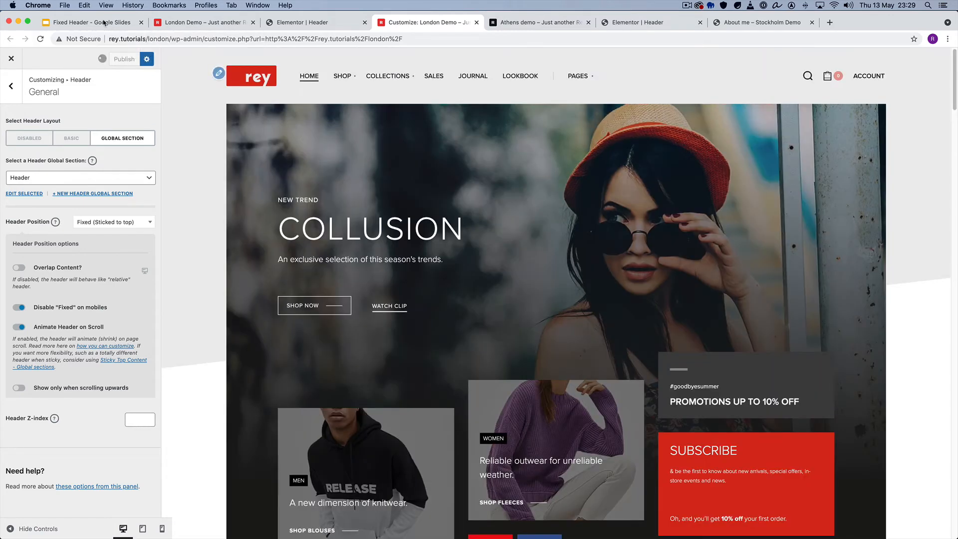
Return to the outline slide and highlight "Sticky Top Global Section" in the second list item.
left_click(105, 23)
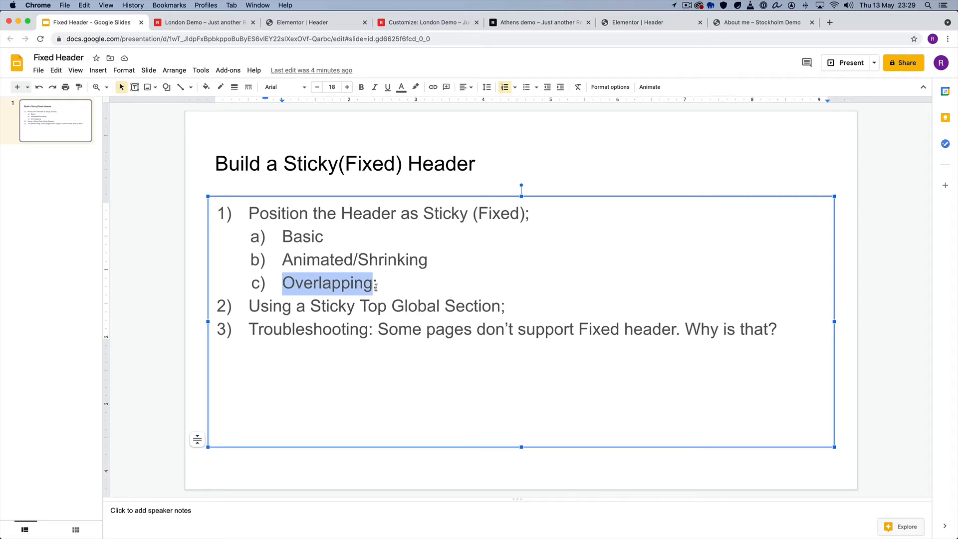
left_click(168, 195)
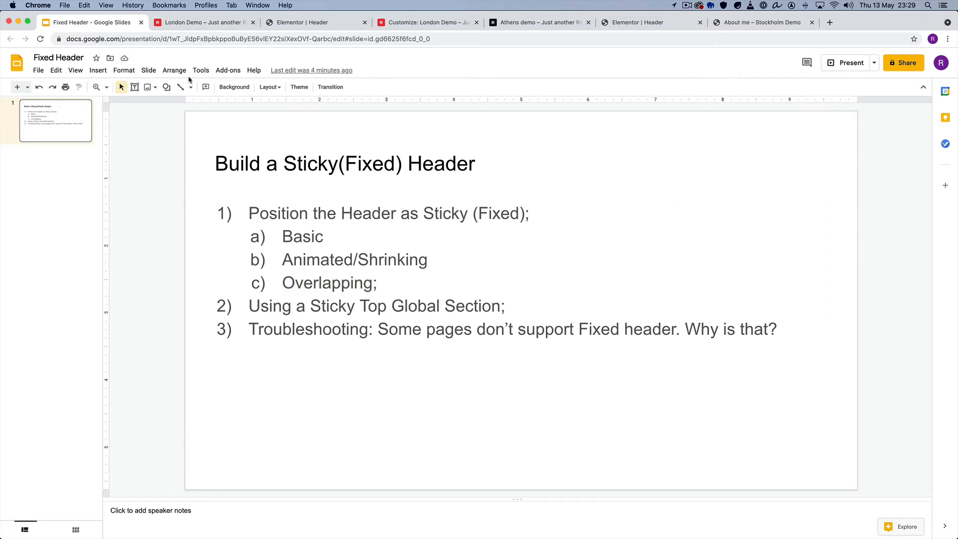
left_click_drag(325, 306, 477, 309)
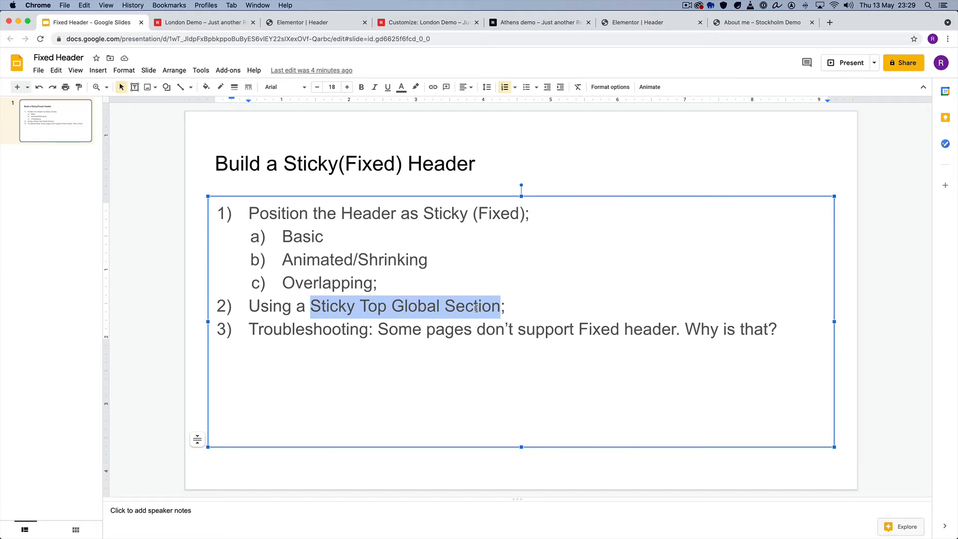
Close the London header's Elementor editor, set the London Header Position to Relative in the Customizer and publish it.
left_click(217, 23)
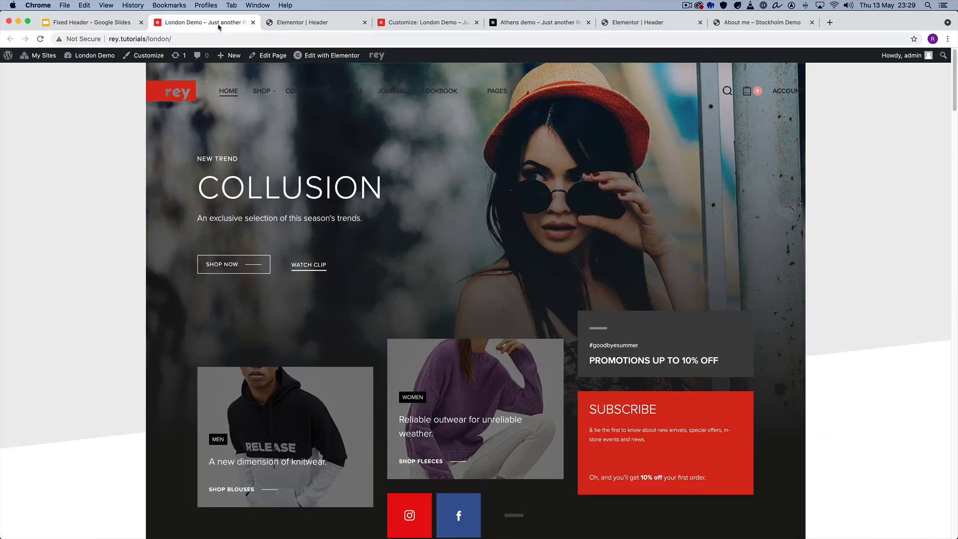
left_click(280, 22)
left_click(365, 23)
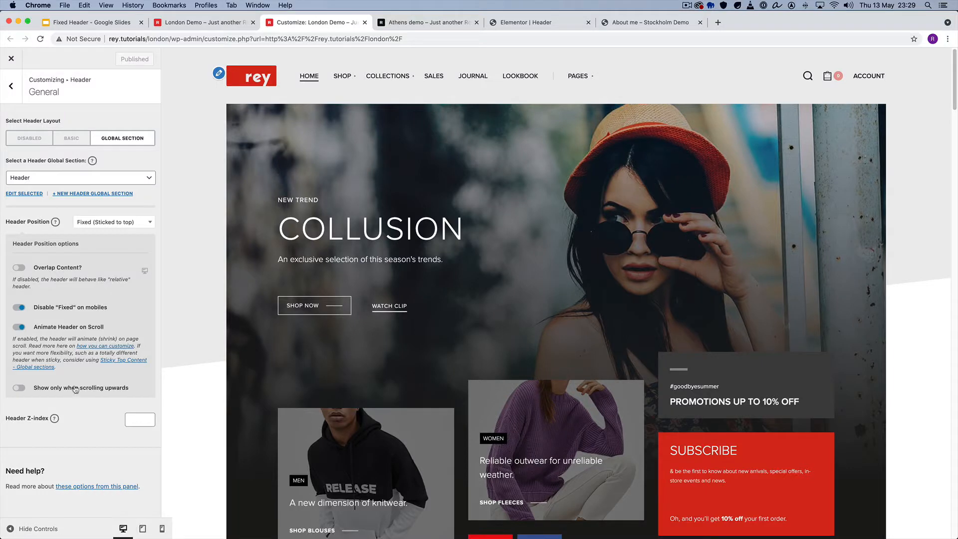
left_click(97, 223)
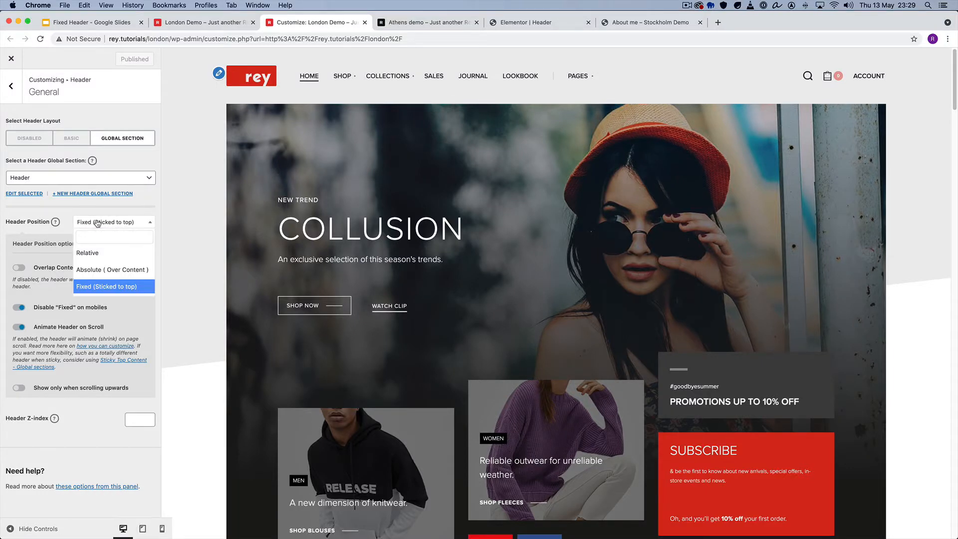
left_click(99, 252)
left_click(125, 59)
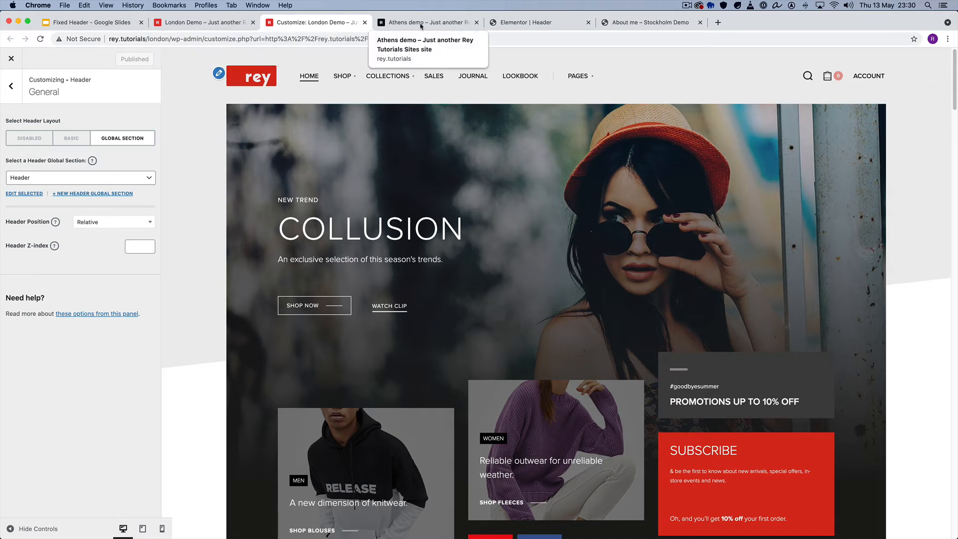
Review the Advanced and Motion Effects settings of the submenu section in the Athens header editor.
left_click(530, 23)
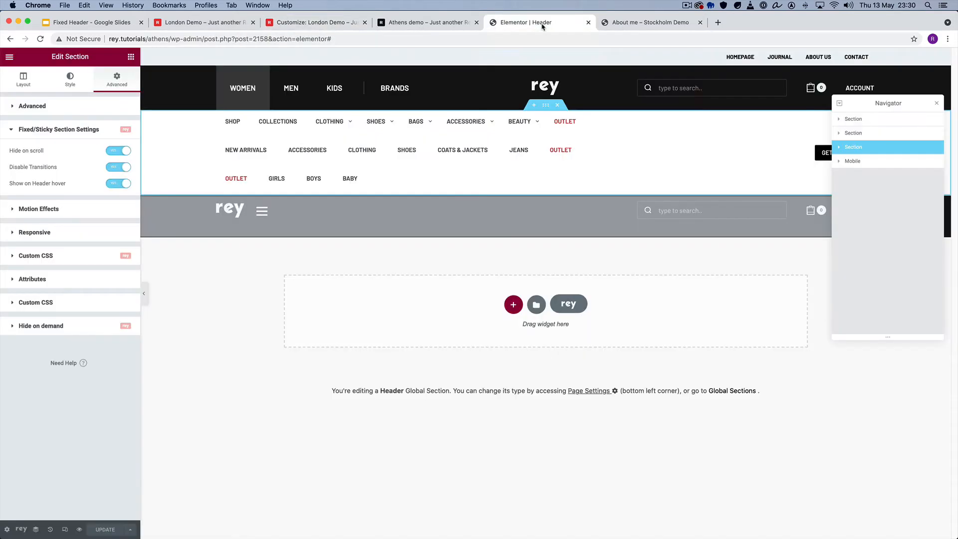
left_click(74, 107)
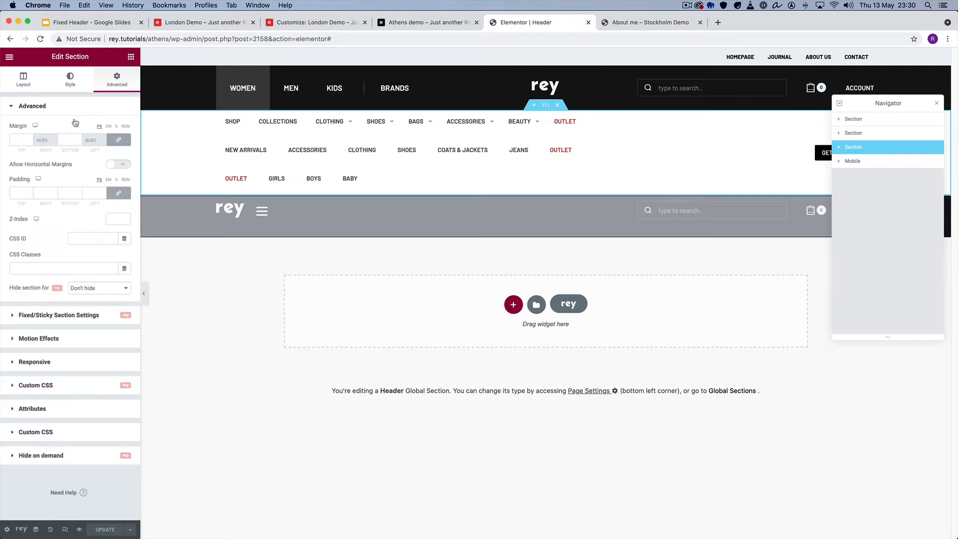
left_click(58, 339)
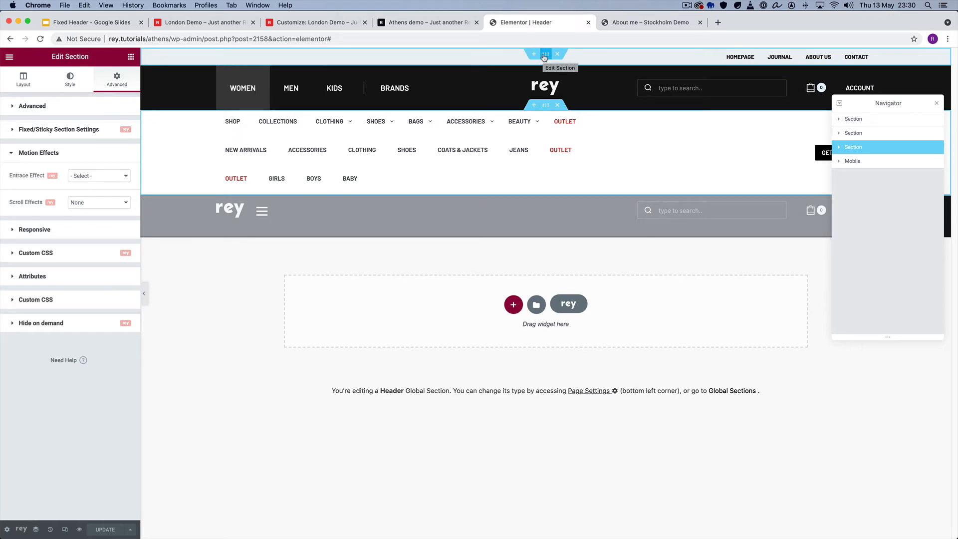
Inspect the London page's logo, header section and site header element in the browser's developer tools, and close the tools.
left_click(192, 23)
right_click(174, 94)
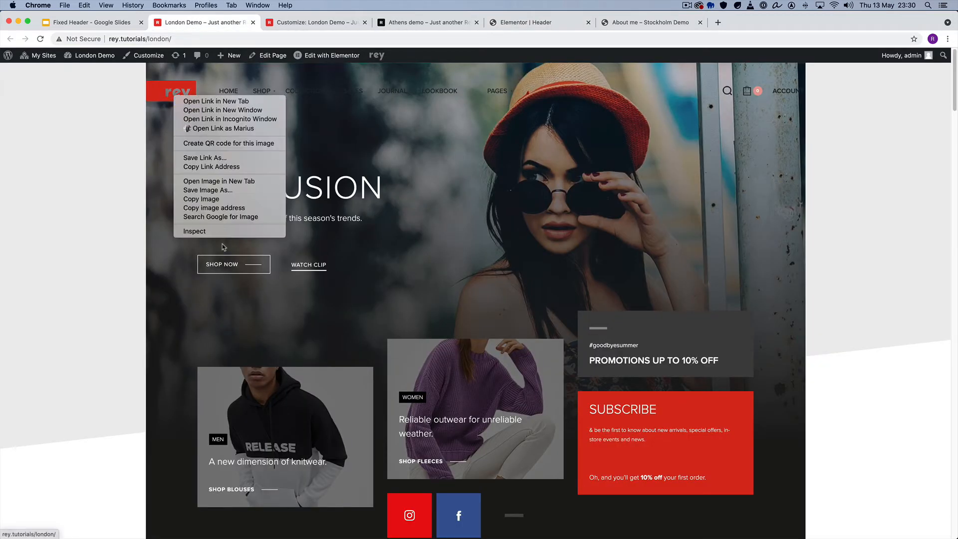
left_click(224, 232)
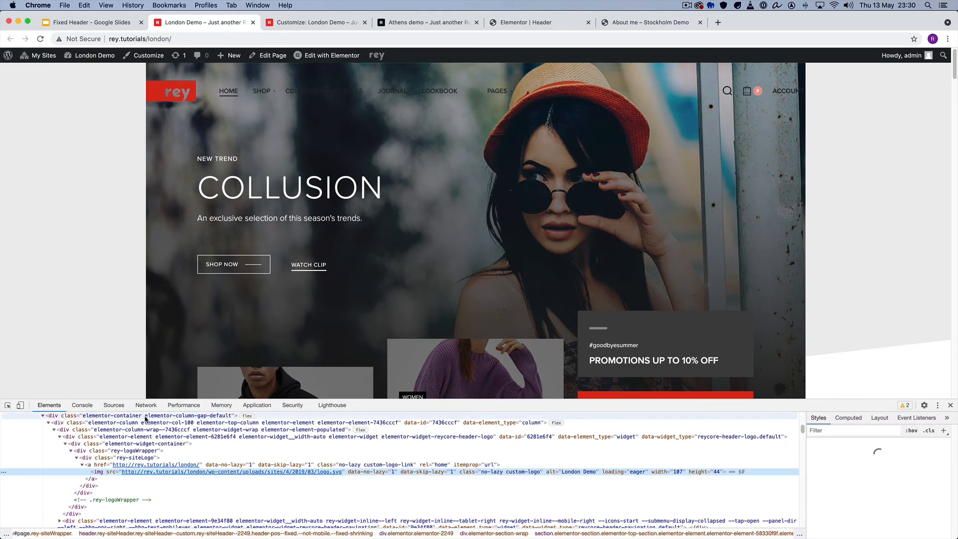
scroll(146, 419, "up", 5)
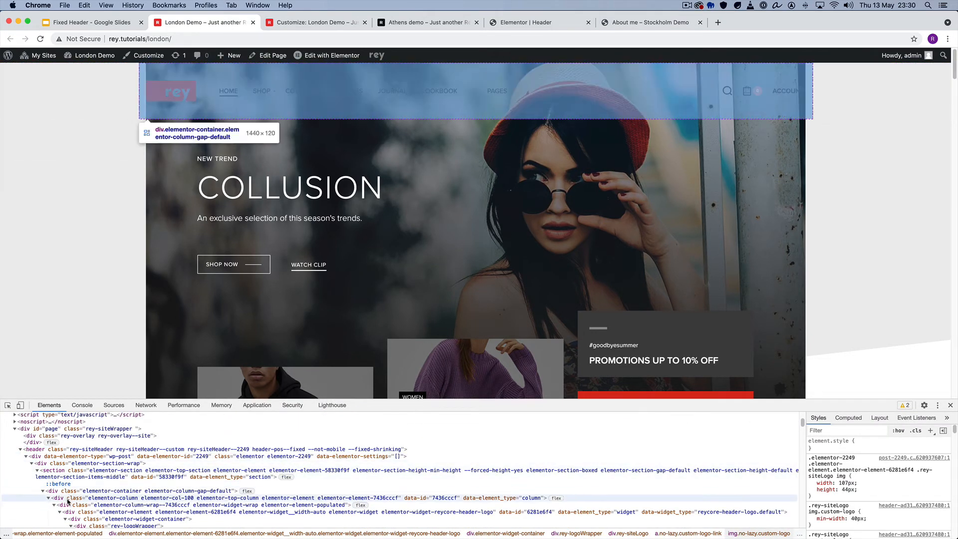
left_click(69, 476)
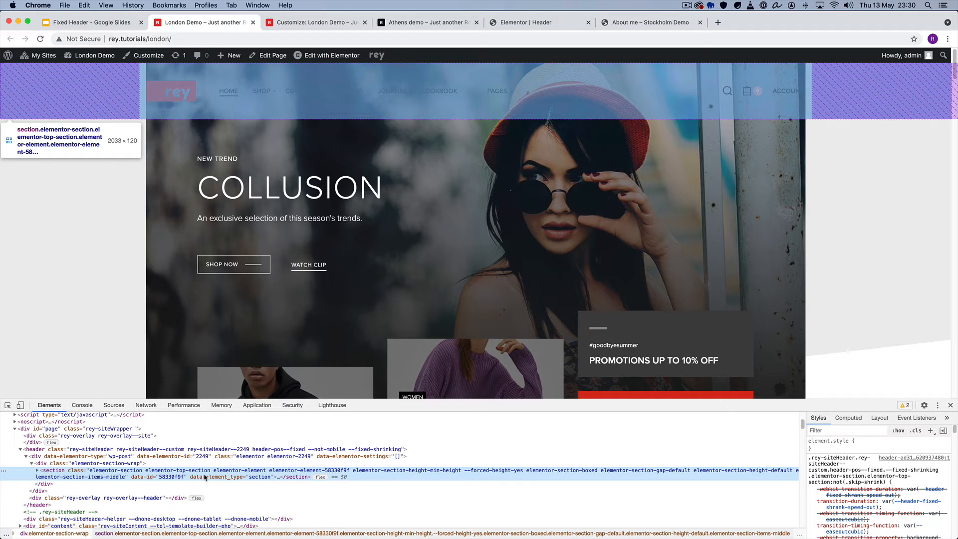
left_click(214, 451)
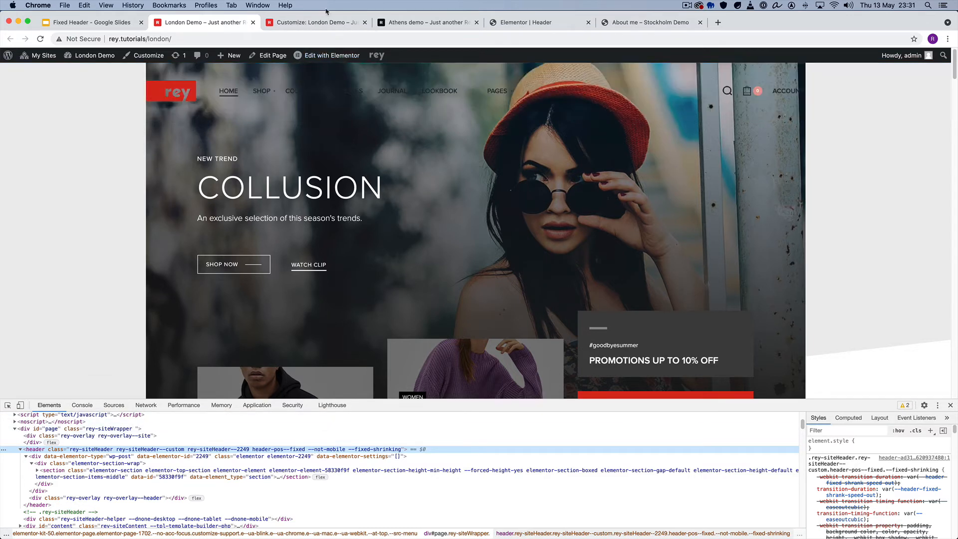
left_click(950, 405)
In the London Customizer, set Header Position to Fixed (Sticked to top), turn off Disable "Fixed" on mobiles and publish.
left_click(295, 25)
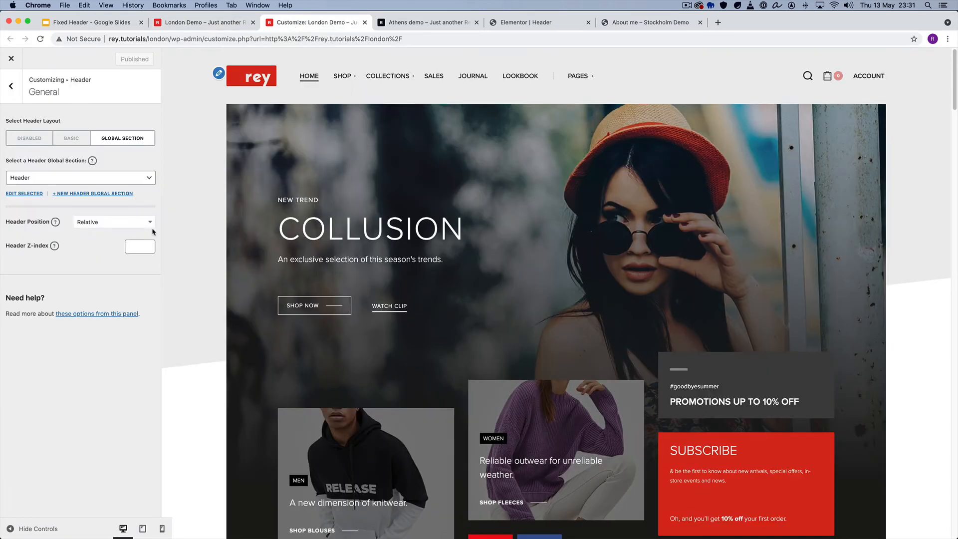
left_click(112, 222)
left_click(104, 285)
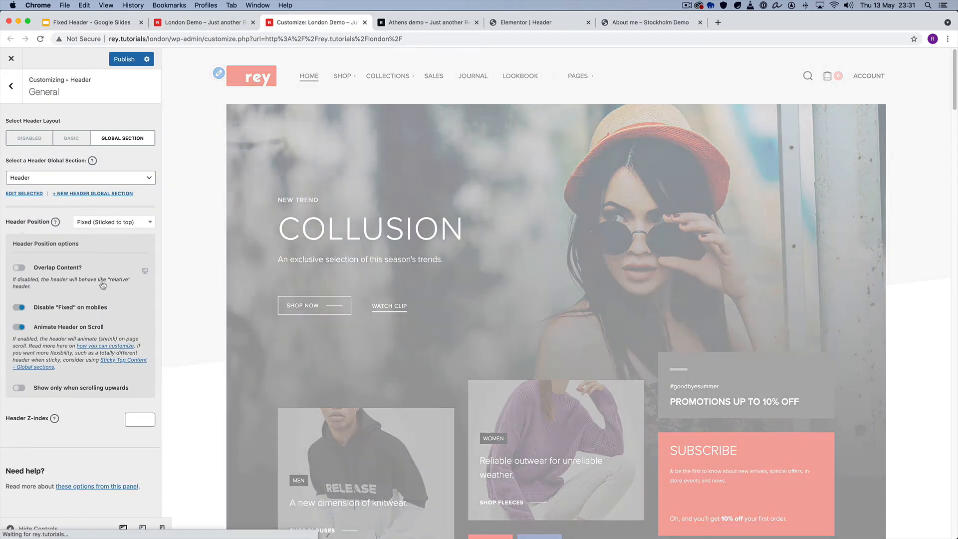
left_click(57, 307)
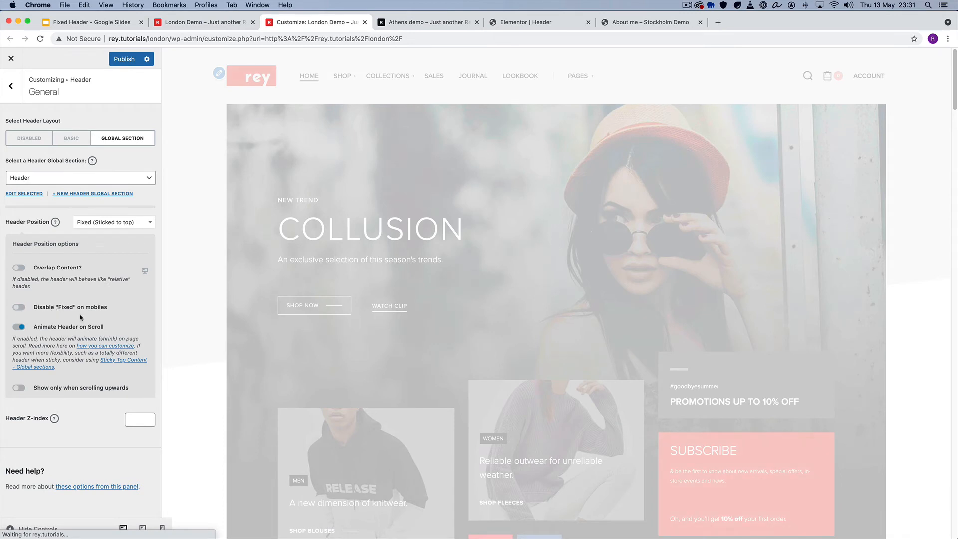
left_click(124, 59)
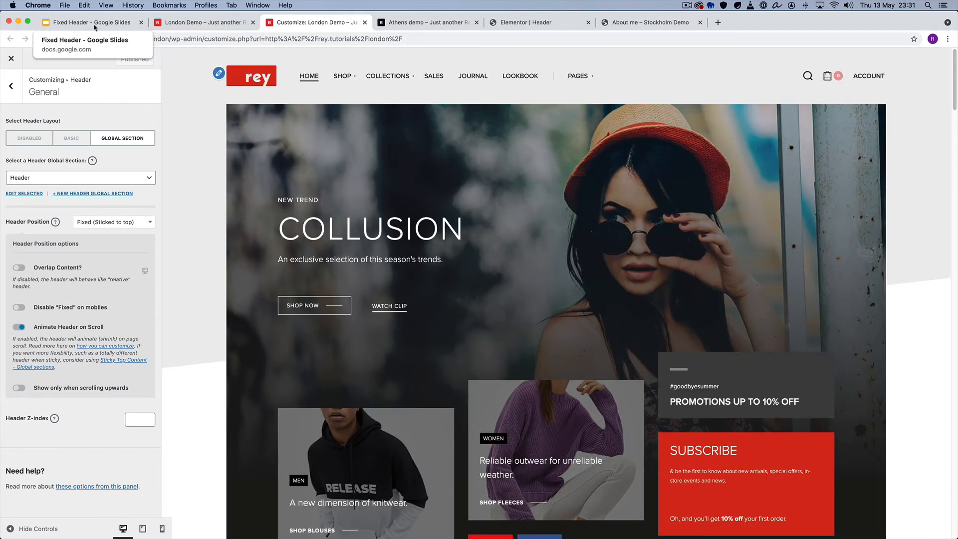
Set the London Header Position back to Relative, publish it and return to the outline slide.
left_click(101, 220)
left_click(108, 249)
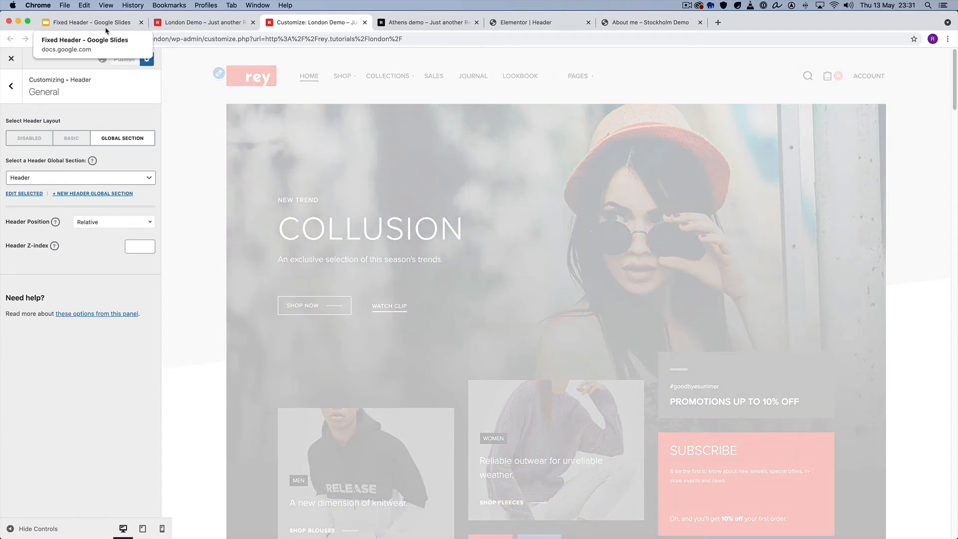
left_click(100, 23)
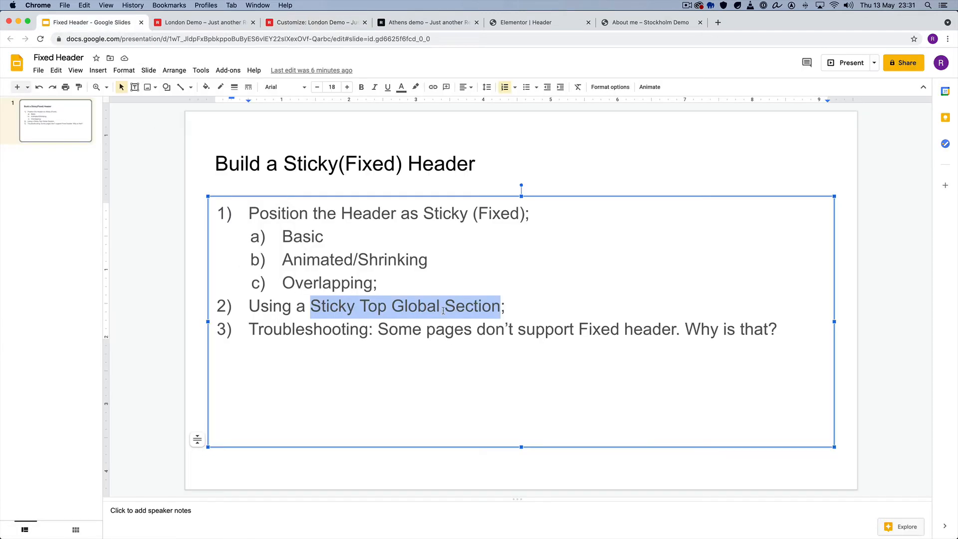
Open the Sticky Global Sections settings in the London Customizer and browse the choices for the Top Global Section.
left_click(286, 25)
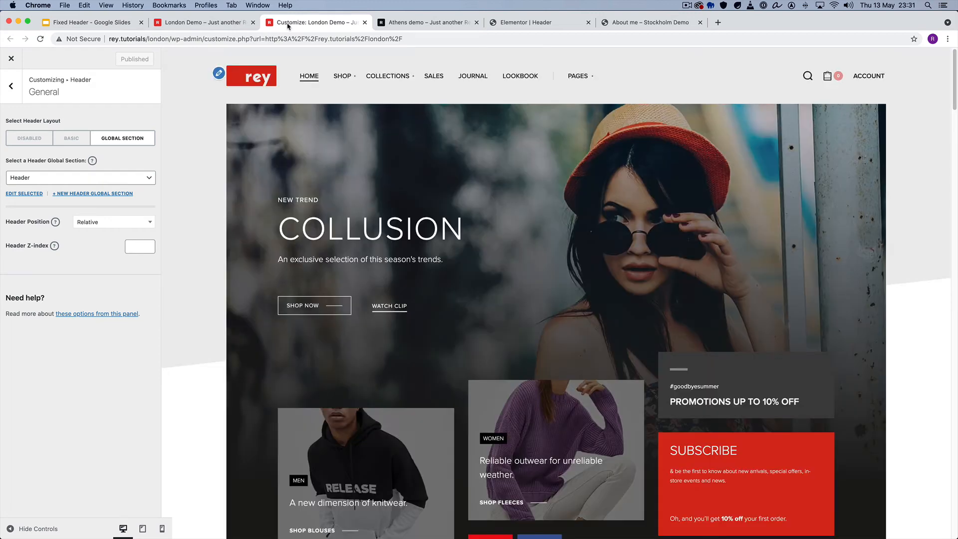
left_click(15, 96)
left_click(15, 96)
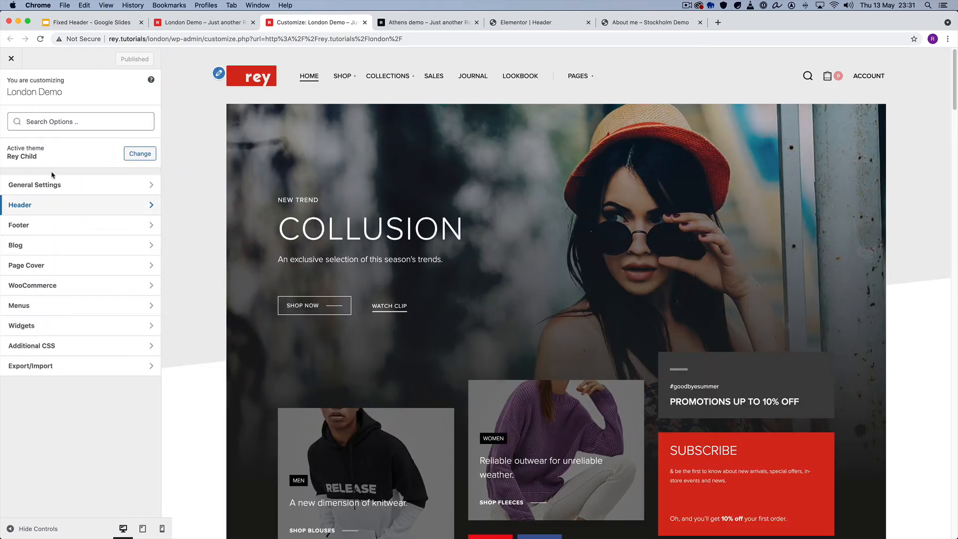
left_click(56, 183)
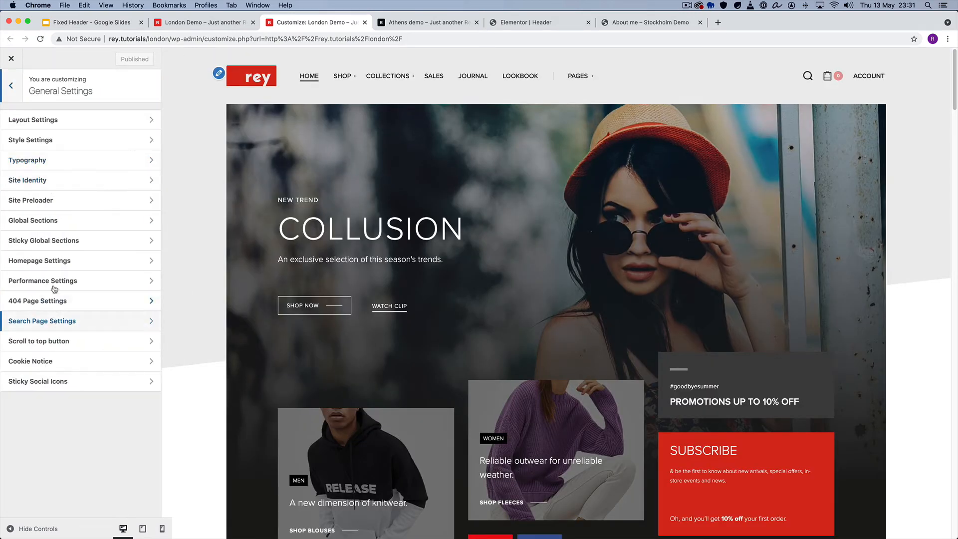
left_click(54, 241)
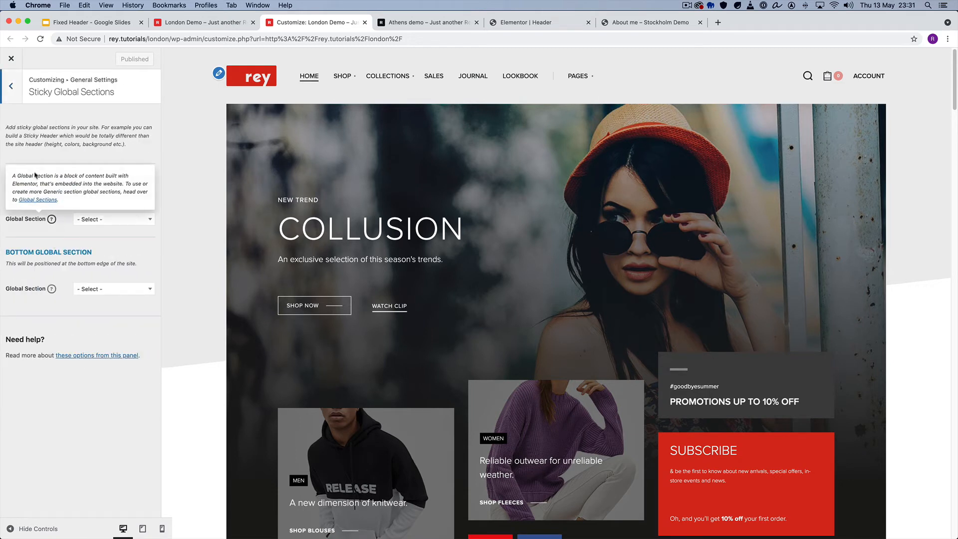
left_click(99, 219)
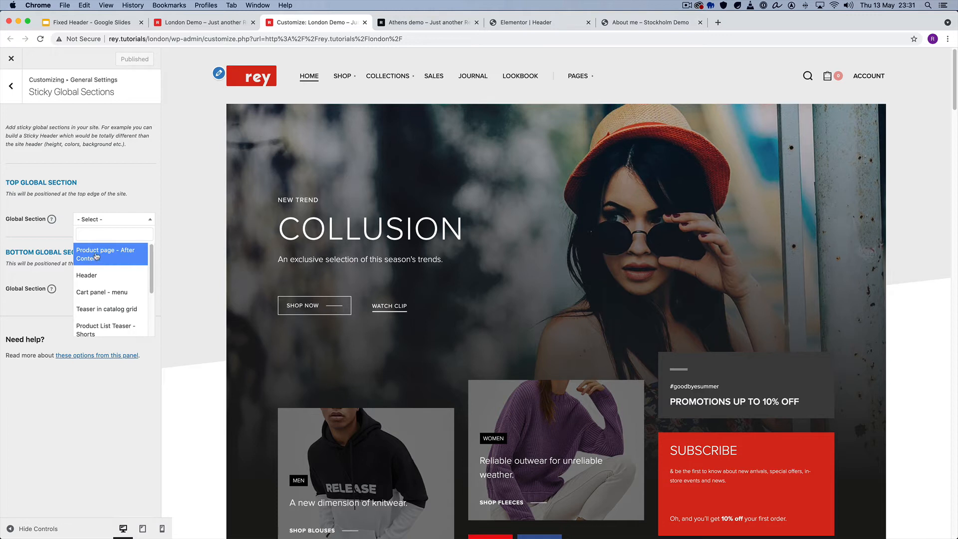
scroll(102, 258, "down", 3)
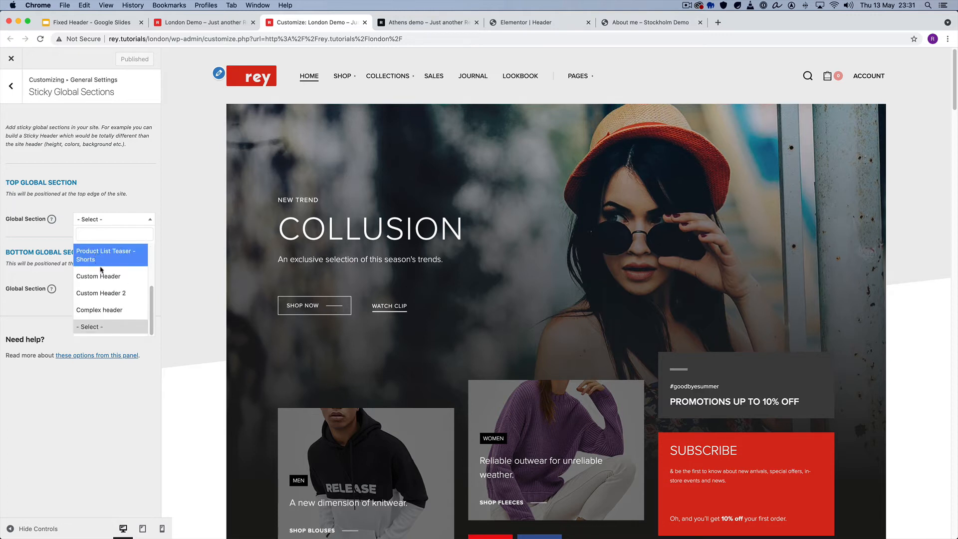
Examine the header while scrolling the Stockholm About me page, and check which London page sections are editable with Elementor.
left_click(636, 25)
scroll(544, 187, "down", 10)
scroll(543, 185, "up", 10)
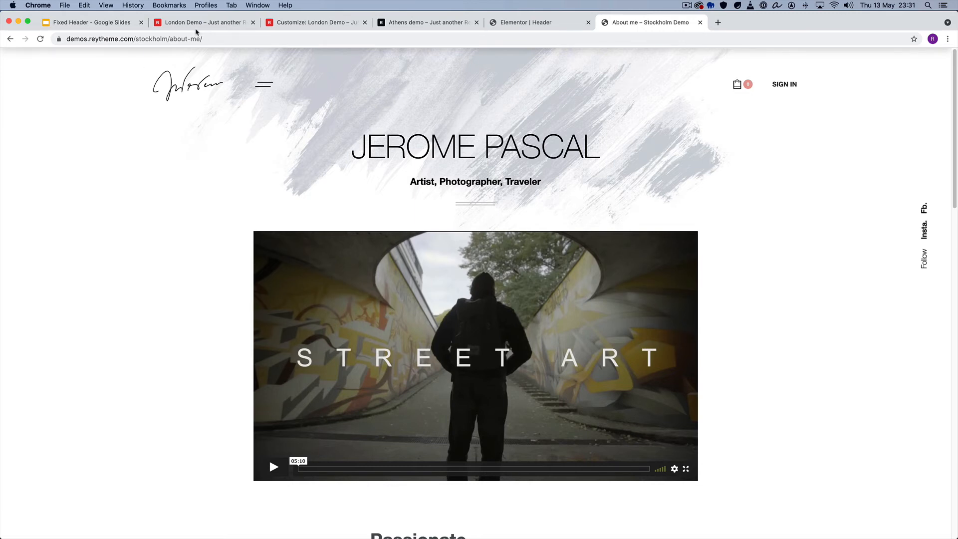
left_click(294, 25)
left_click(136, 188)
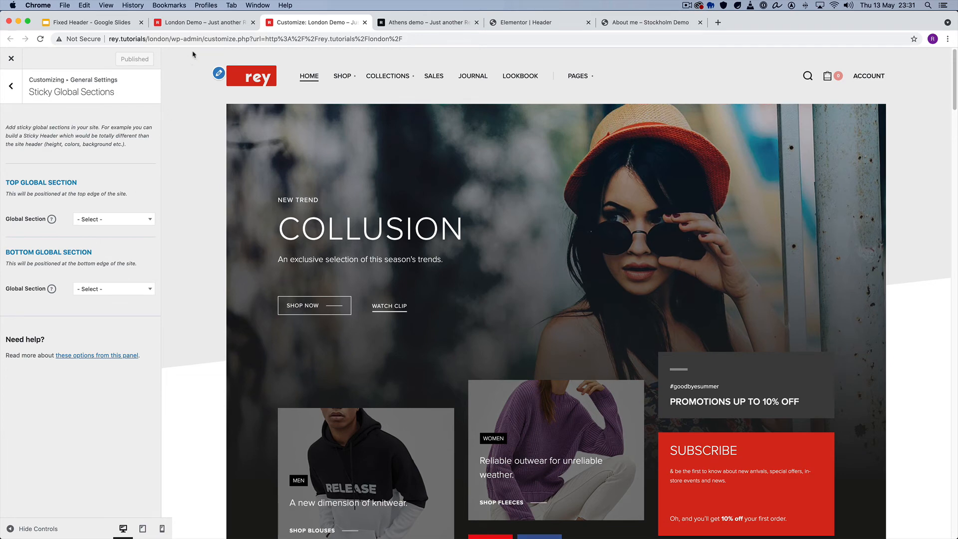
left_click(202, 22)
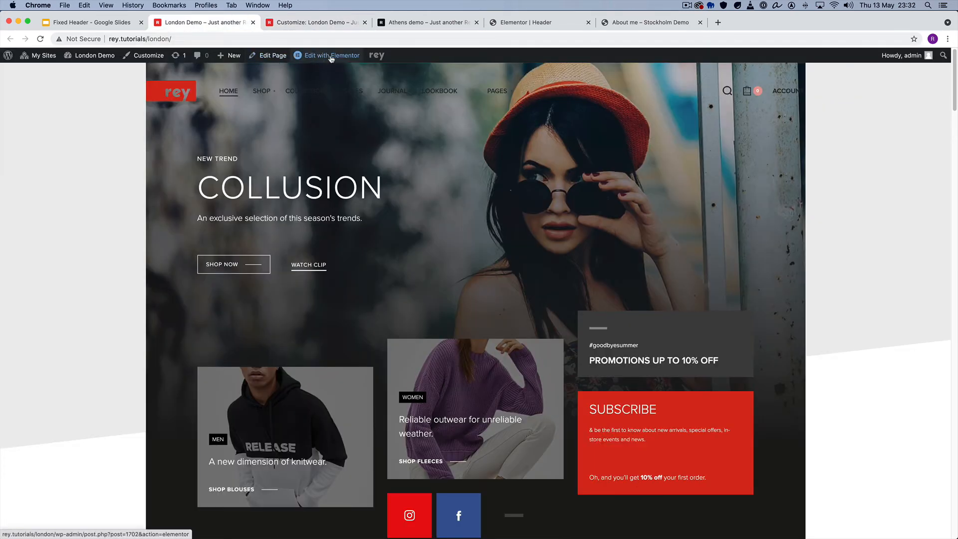
mouse_move(330, 57)
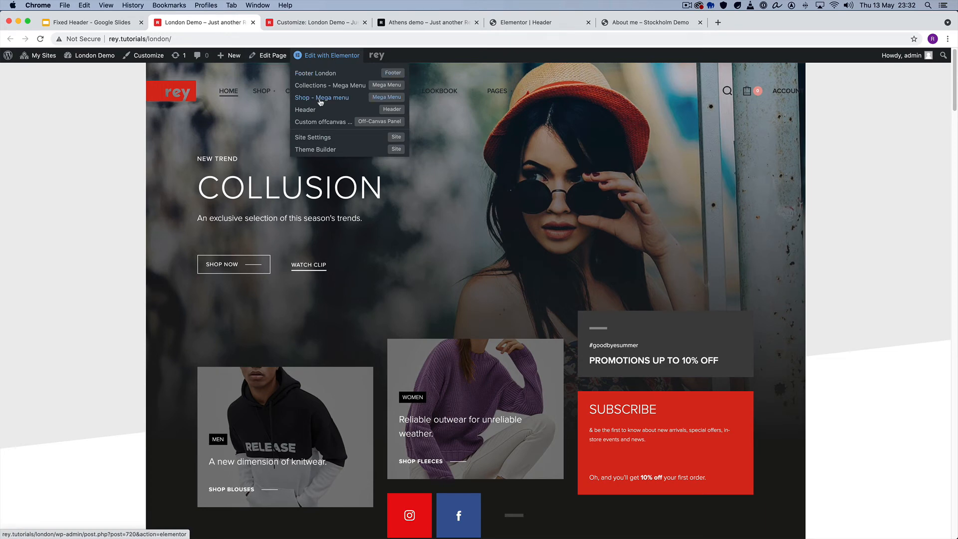
Assign Custom Header as the Top Global Section in the London Customizer and publish the change.
left_click(329, 22)
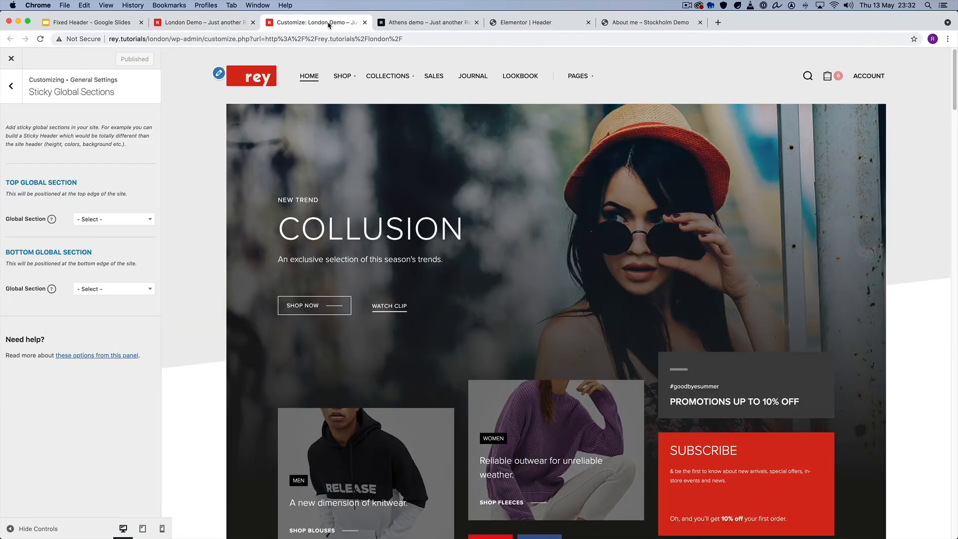
left_click(105, 220)
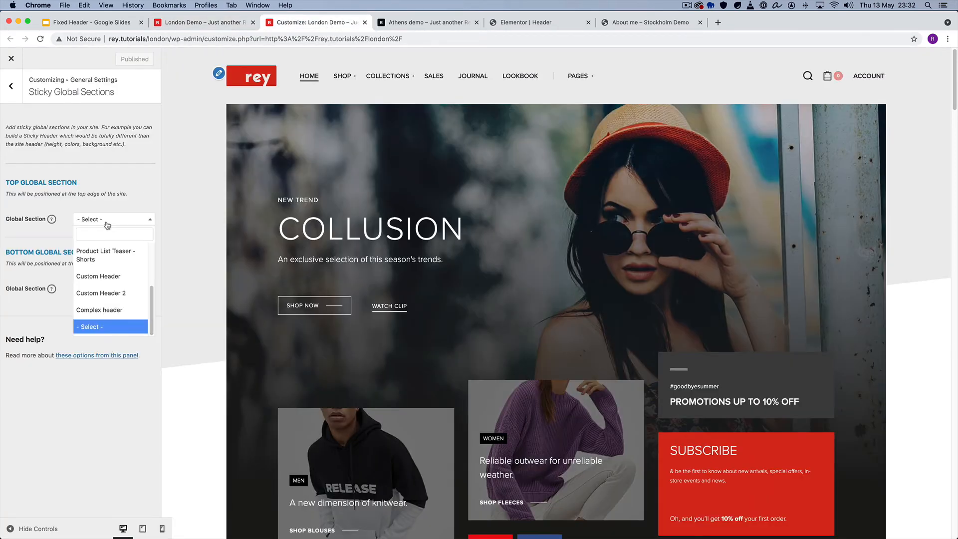
left_click(116, 277)
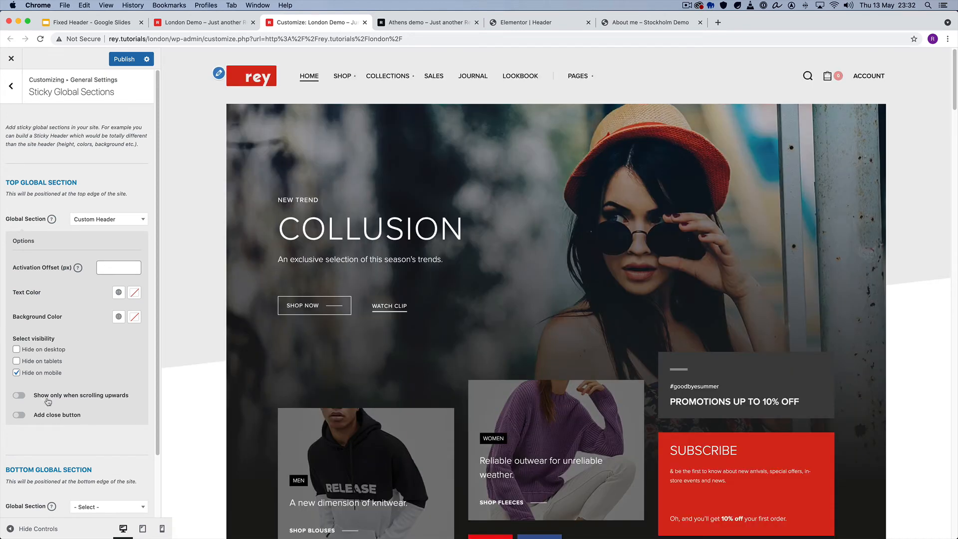
left_click(125, 60)
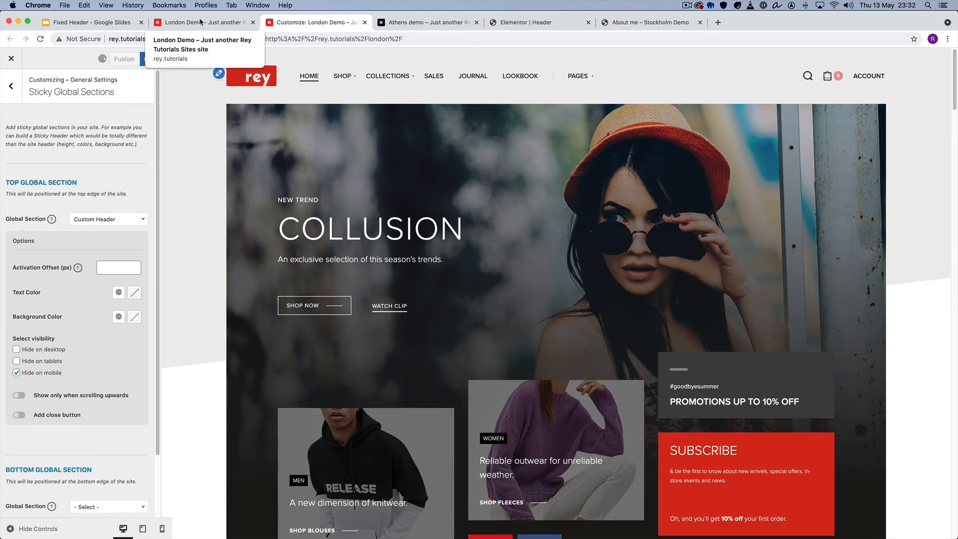
Reload the London demo page and scroll it up and down to check how the sticky top section behaves.
left_click(201, 22)
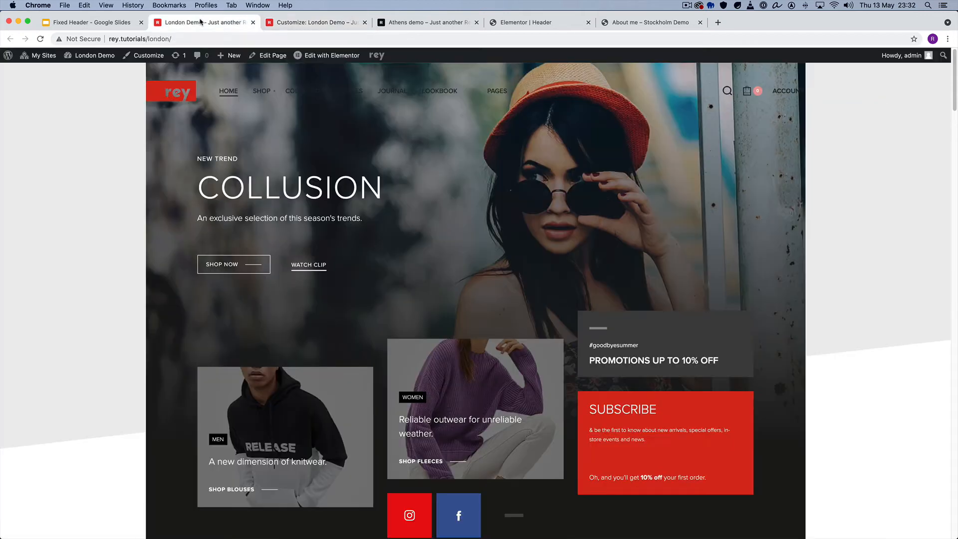
right_click(107, 128)
left_click(130, 153)
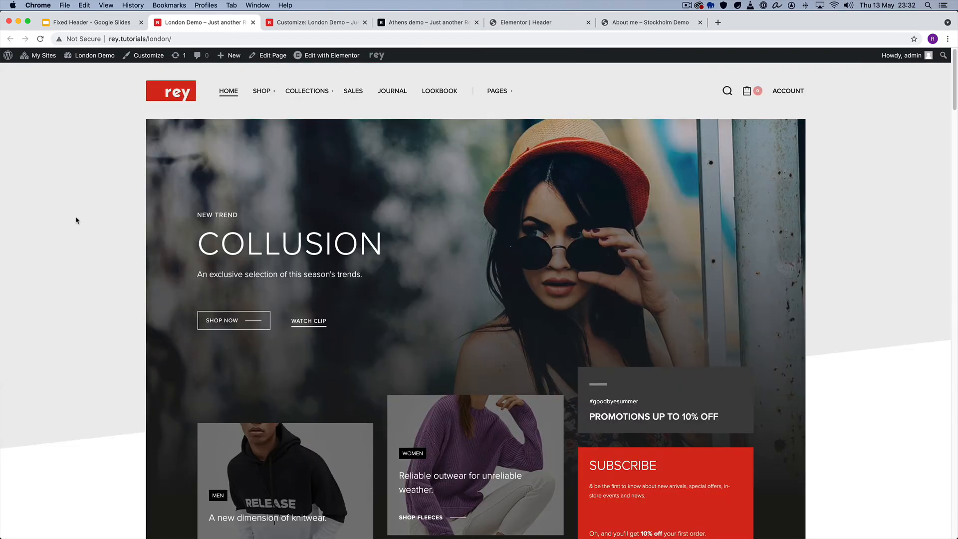
scroll(77, 220, "down", 5)
scroll(76, 220, "up", 5)
scroll(76, 221, "down", 5)
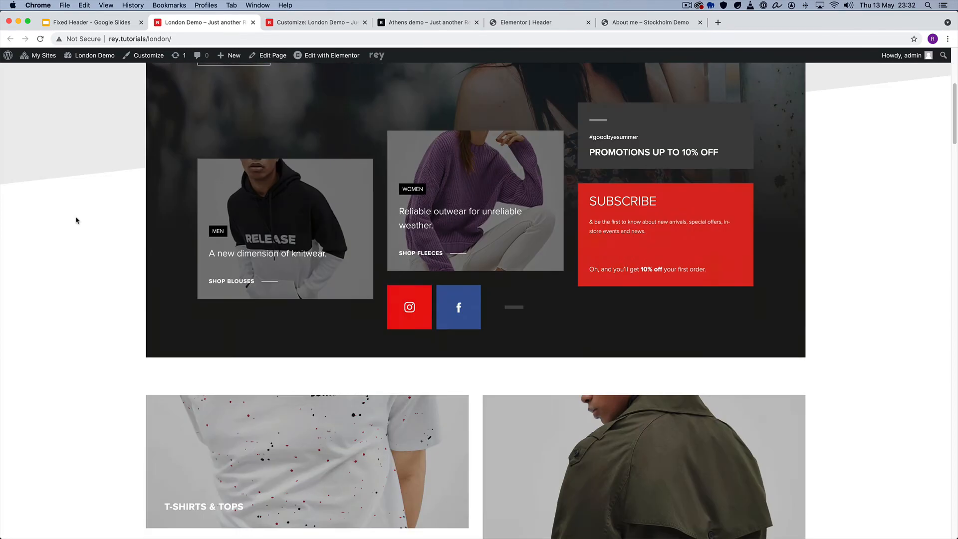
scroll(77, 220, "up", 5)
scroll(77, 220, "down", 3)
scroll(76, 220, "up", 3)
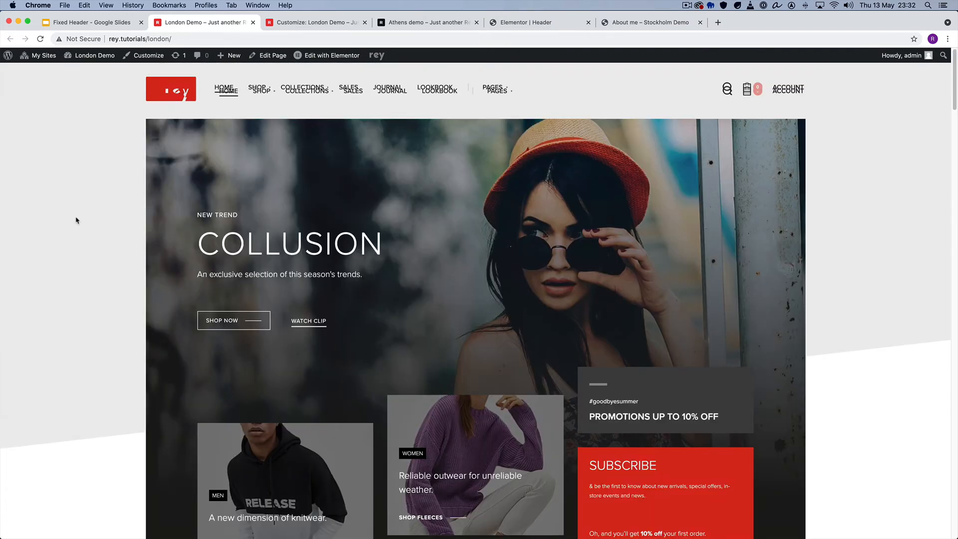
Open the London Custom Header global section for editing with Elementor in a new tab.
mouse_move(299, 56)
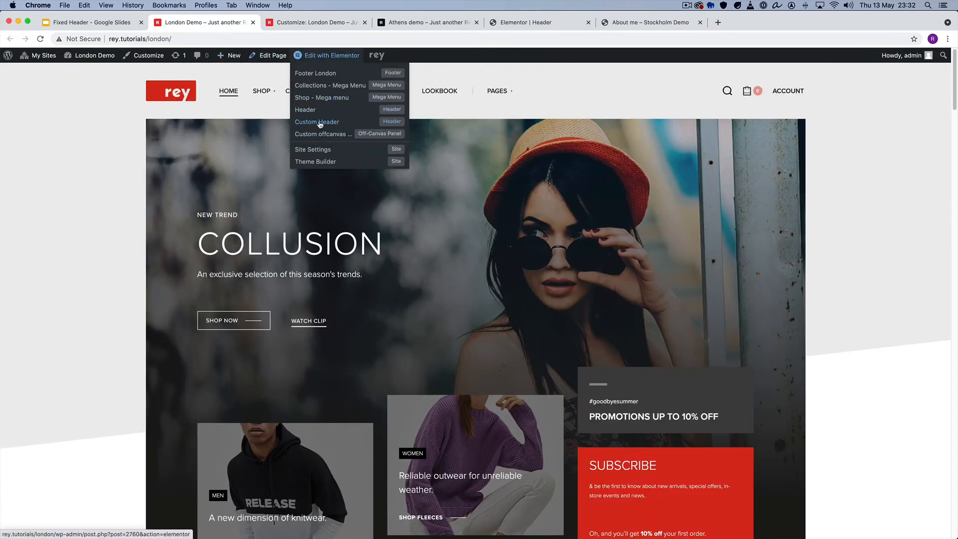
left_click(322, 85, "super")
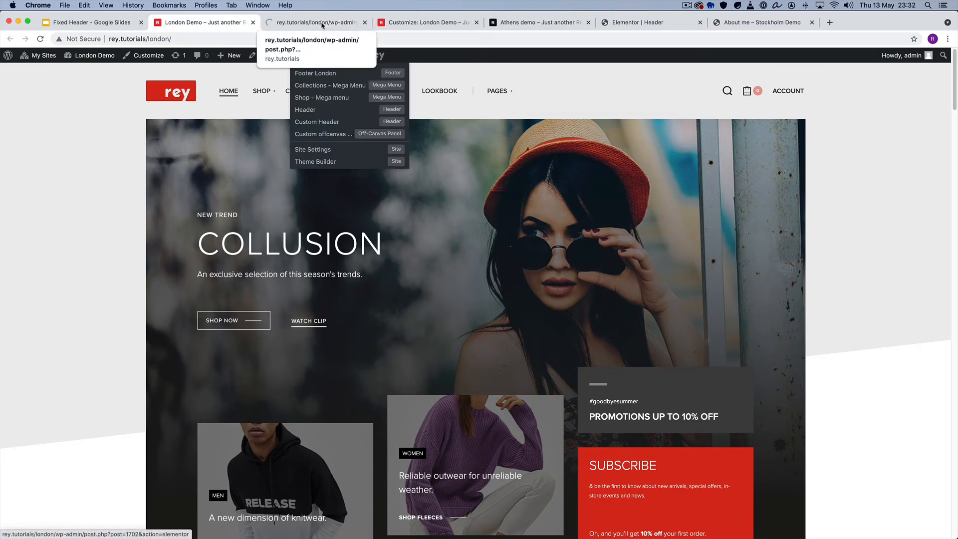
left_click(322, 22)
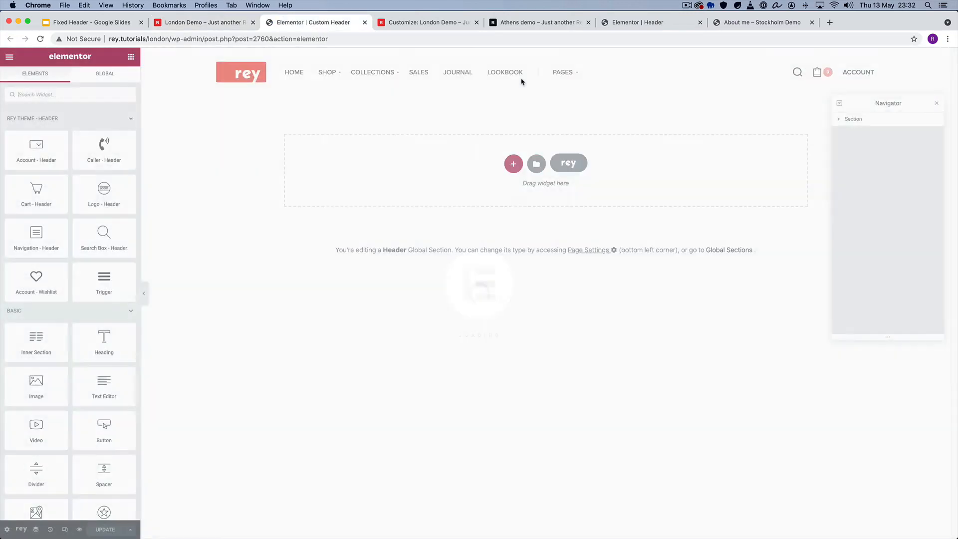
Set the Max Width of the Custom Header's logo to 100%.
left_click(252, 76)
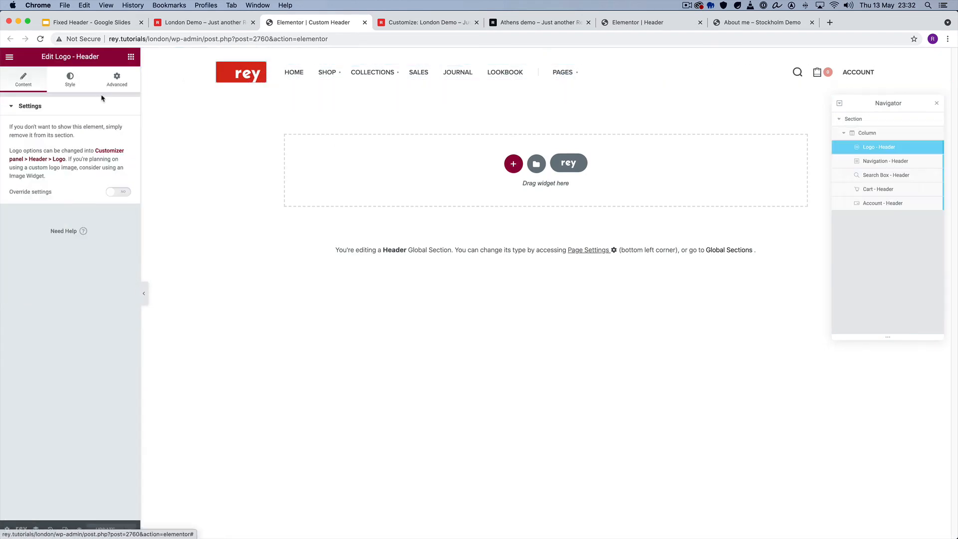
left_click(117, 78)
left_click(70, 78)
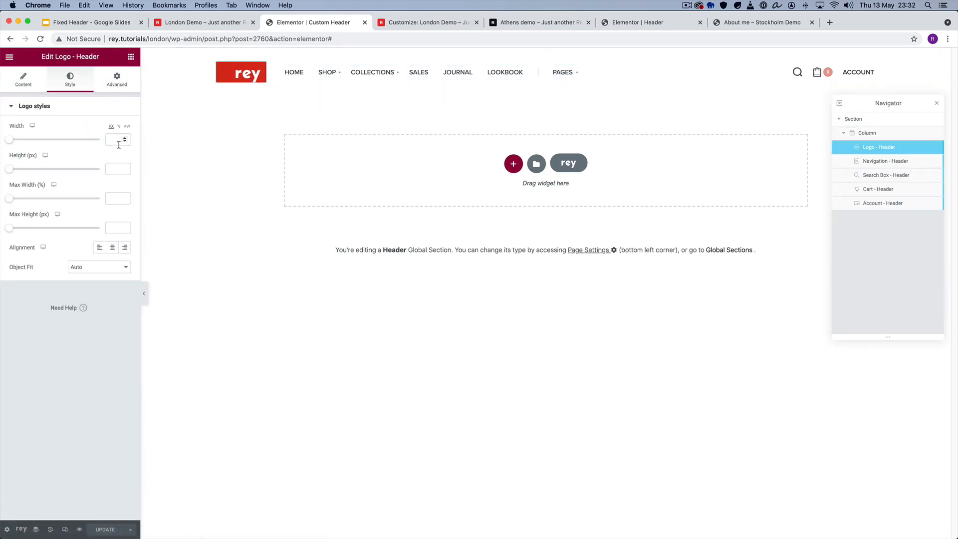
left_click_drag(10, 198, 132, 206)
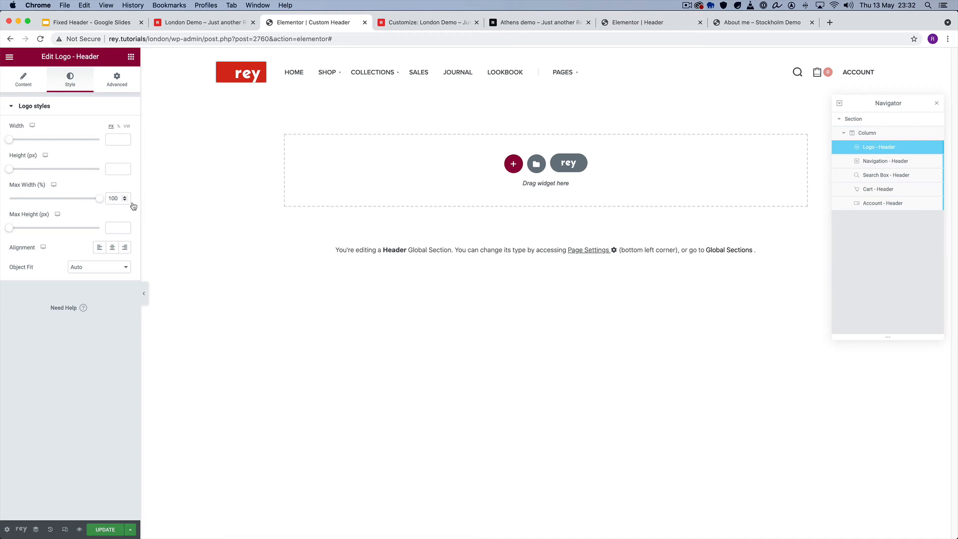
Set the logo's width to 80 px and the header navigation's mobile breakpoint to 3000 px.
left_click(113, 138)
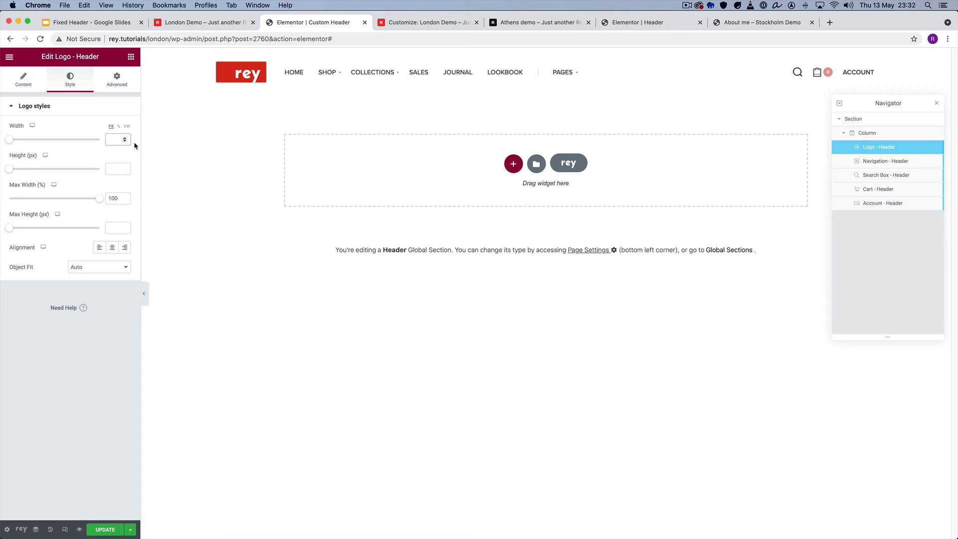
type("80")
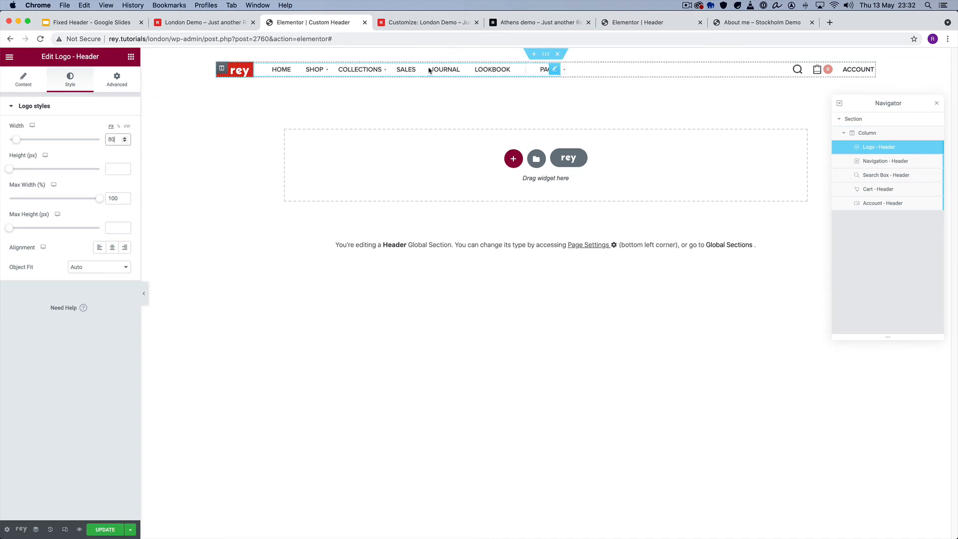
left_click(445, 70)
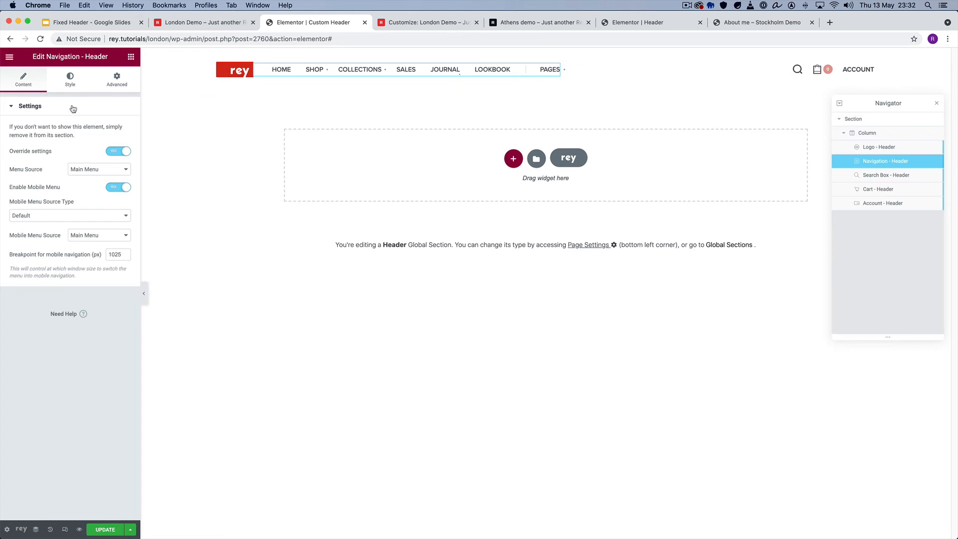
left_click(124, 256)
double_click(112, 254)
type("3000")
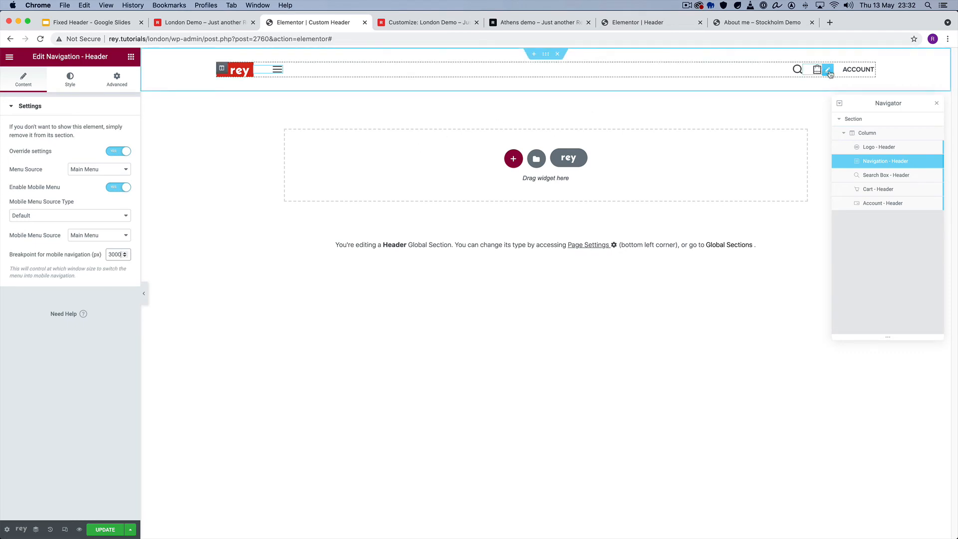
Set the header section's top and bottom padding to 10 px each.
left_click(547, 57)
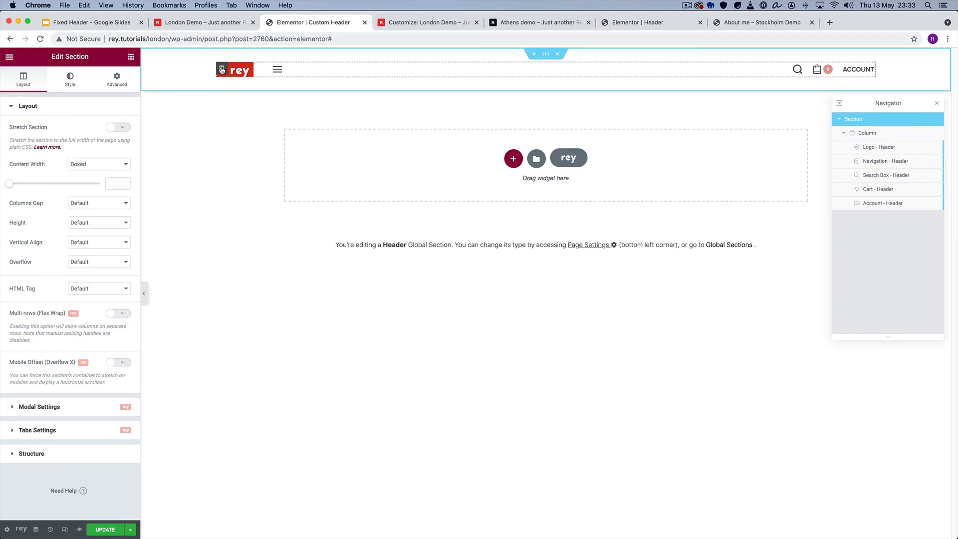
left_click(117, 79)
left_click(17, 193)
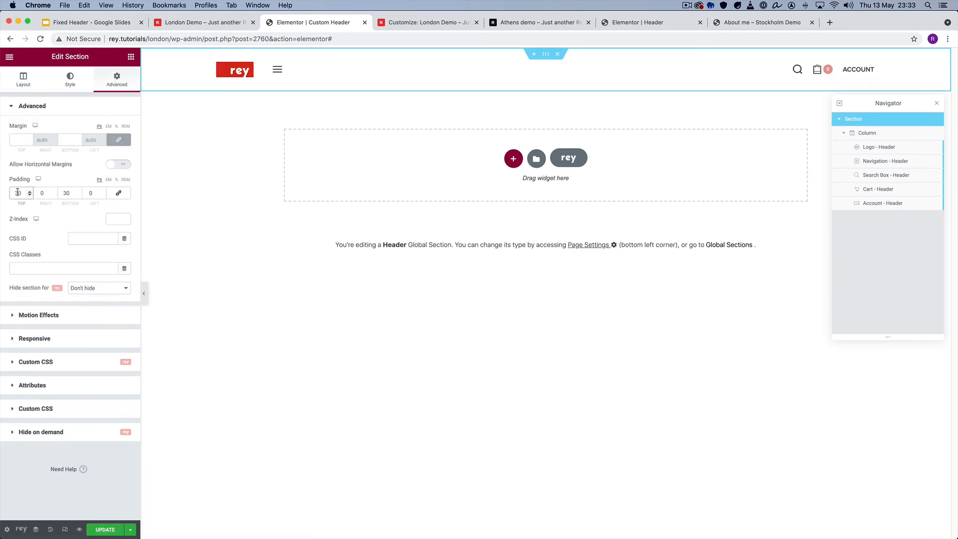
type("10")
double_click(65, 193)
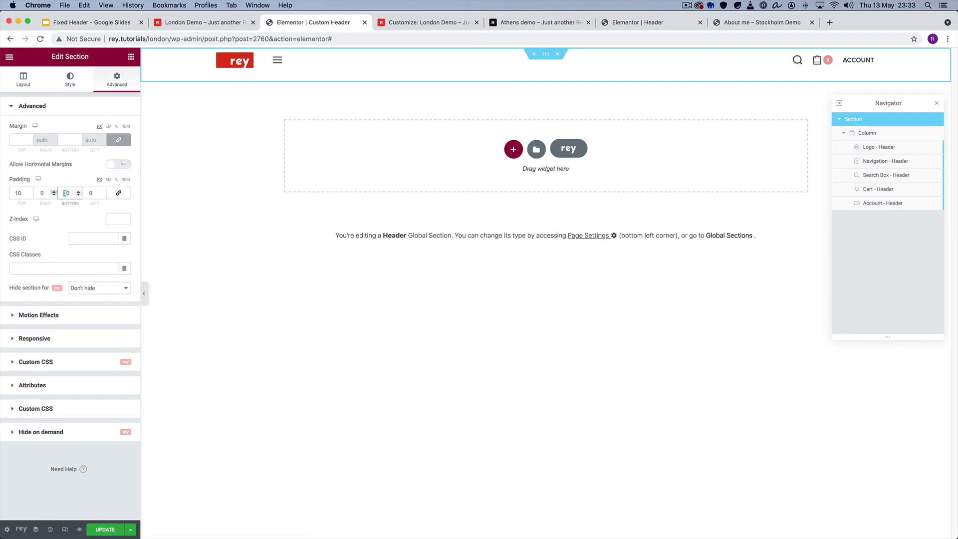
type("10")
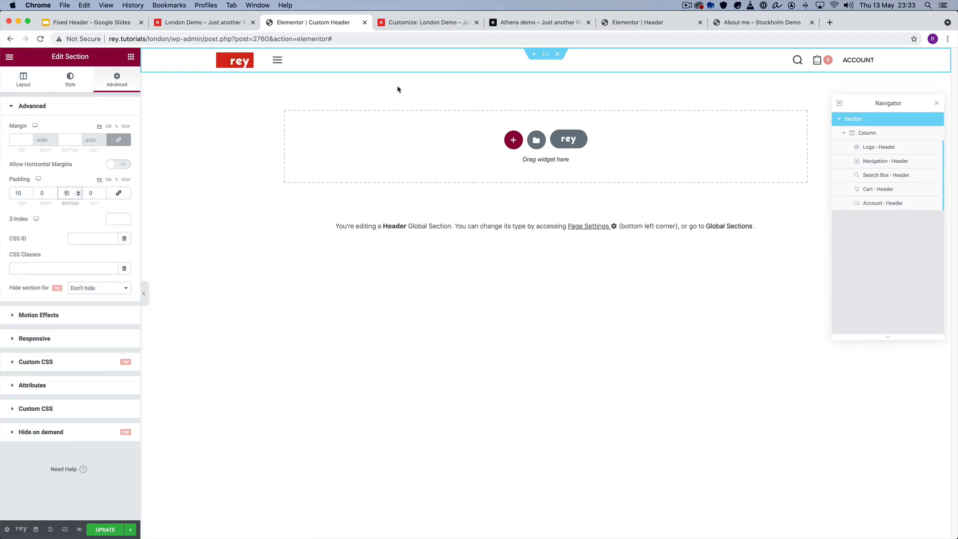
Give the header section a classic background in white.
left_click(71, 80)
left_click(74, 148)
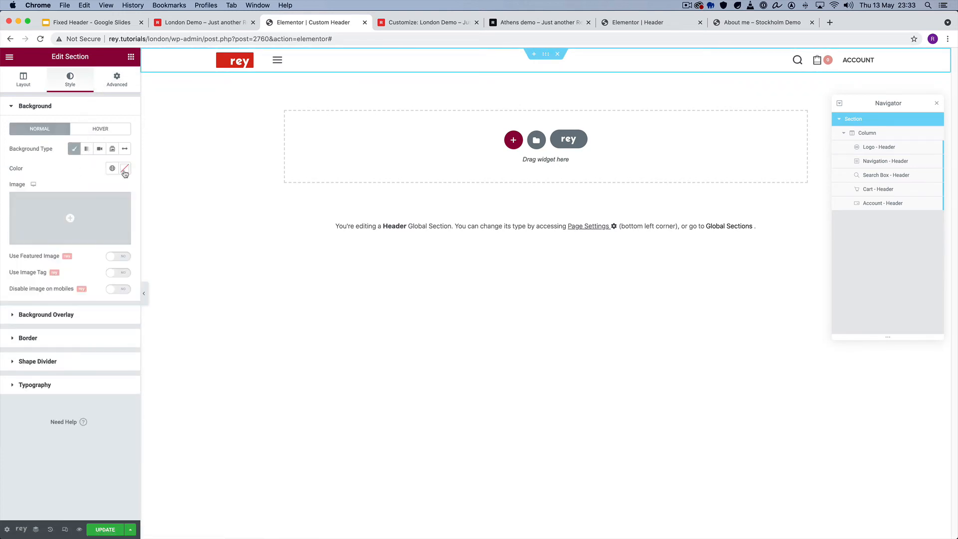
left_click(124, 169)
left_click_drag(43, 219, 10, 203)
left_click(185, 158)
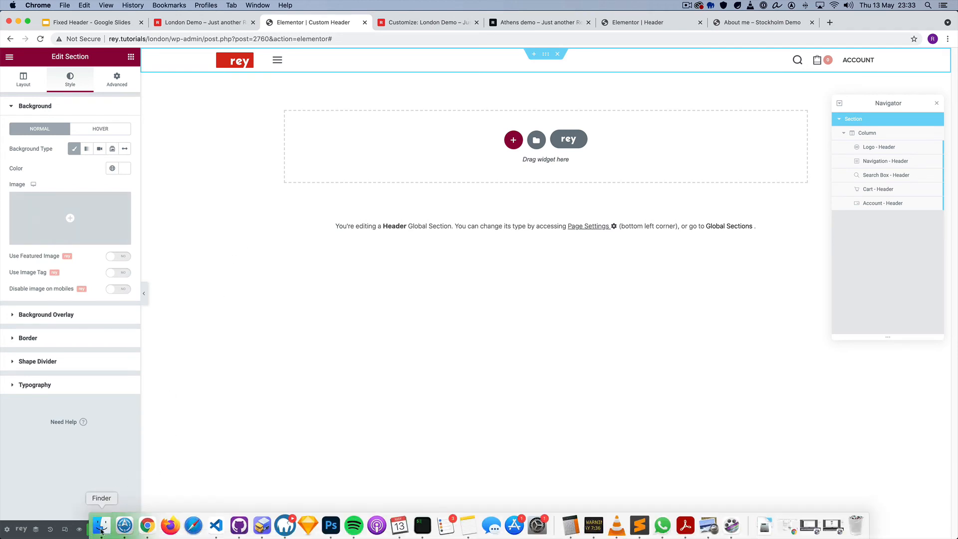
left_click(101, 524)
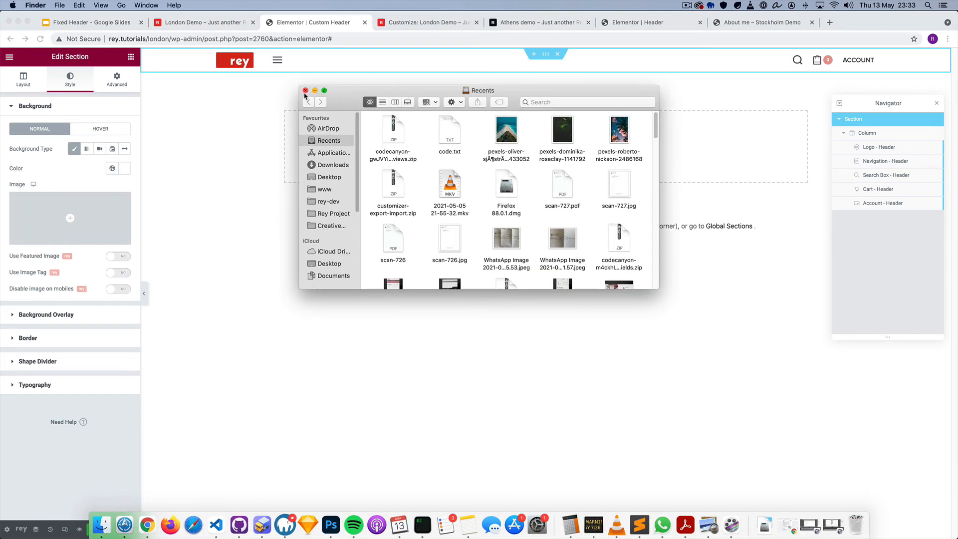
left_click(305, 91)
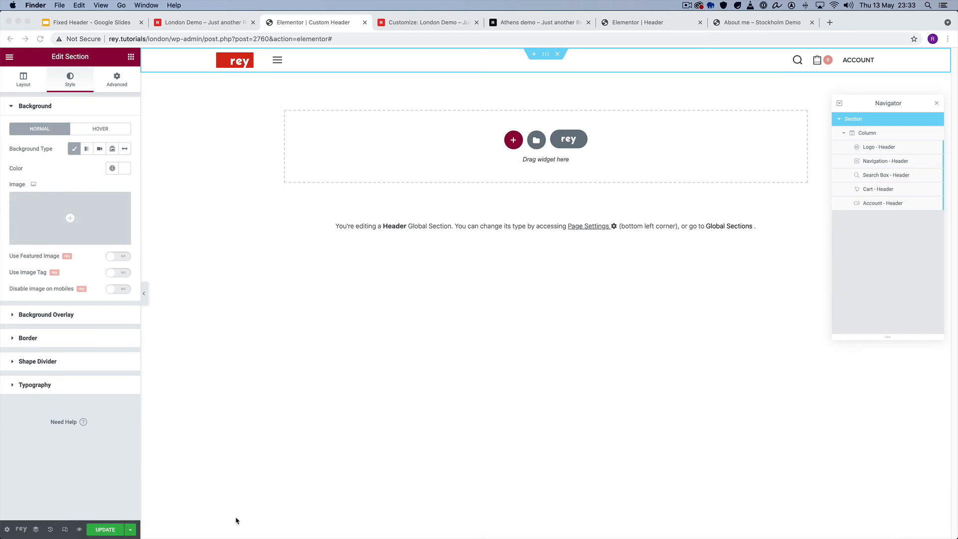
left_click(143, 517)
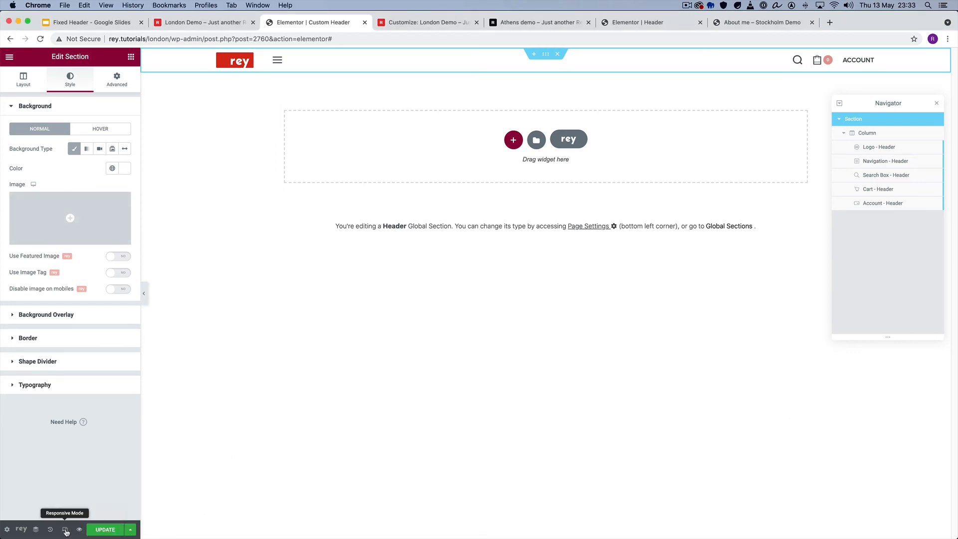
Update the Custom Header global section and reload the London demo page.
left_click(119, 528)
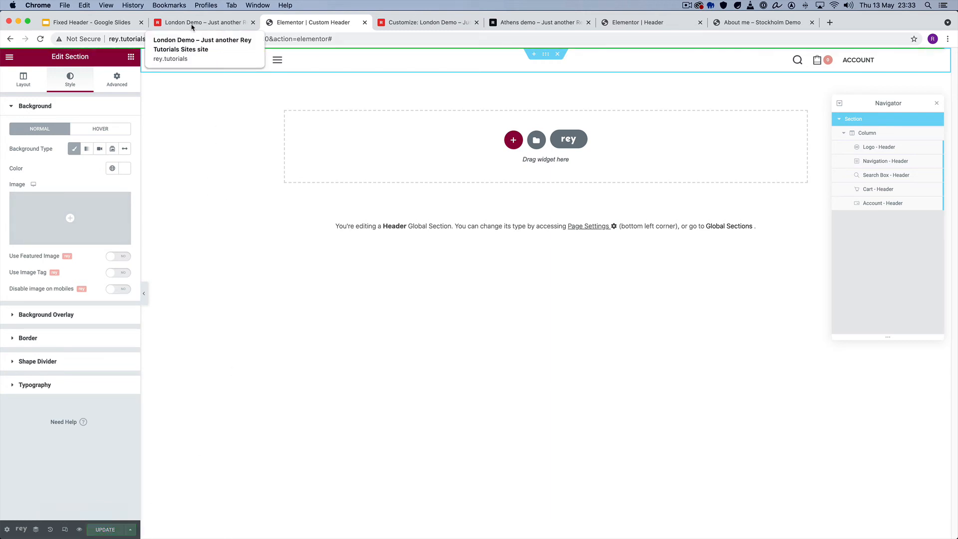
left_click(191, 22)
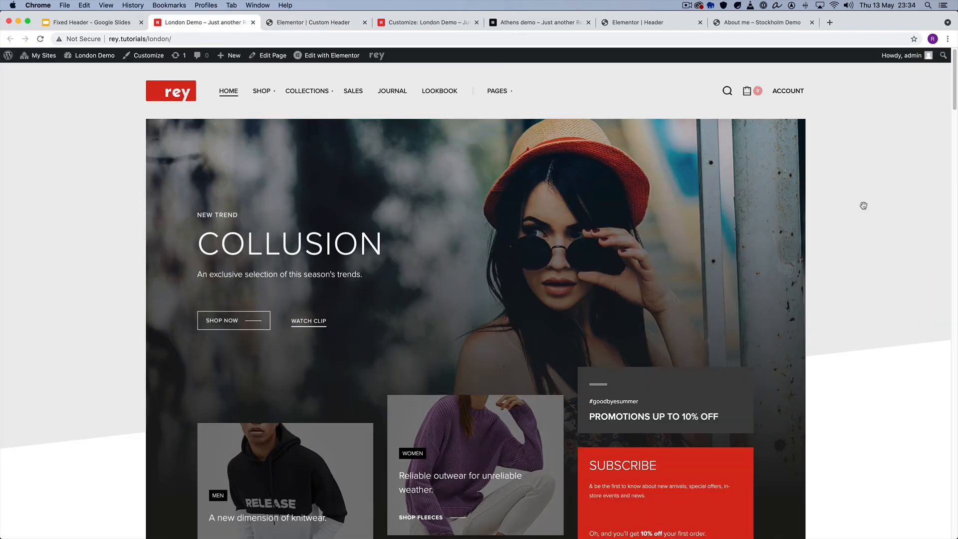
right_click(54, 179)
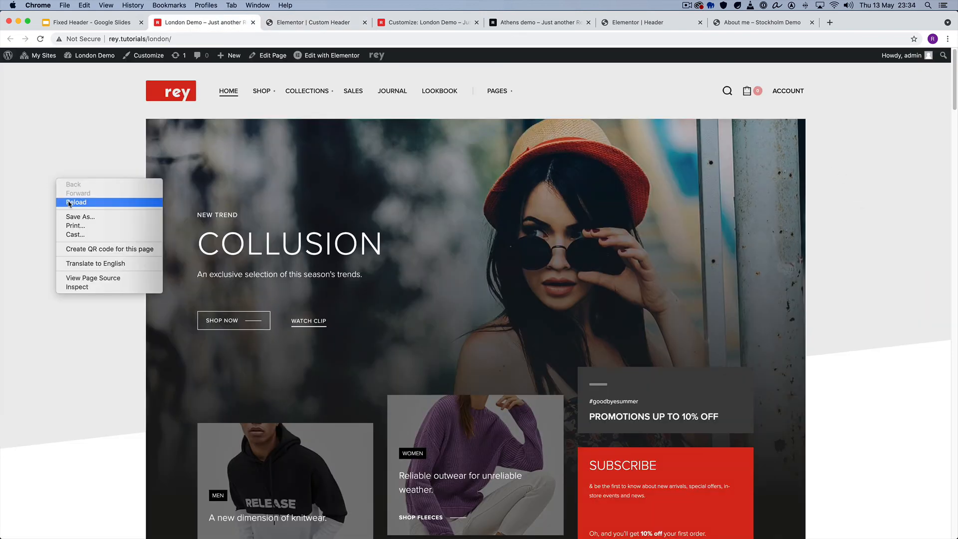
left_click(89, 199)
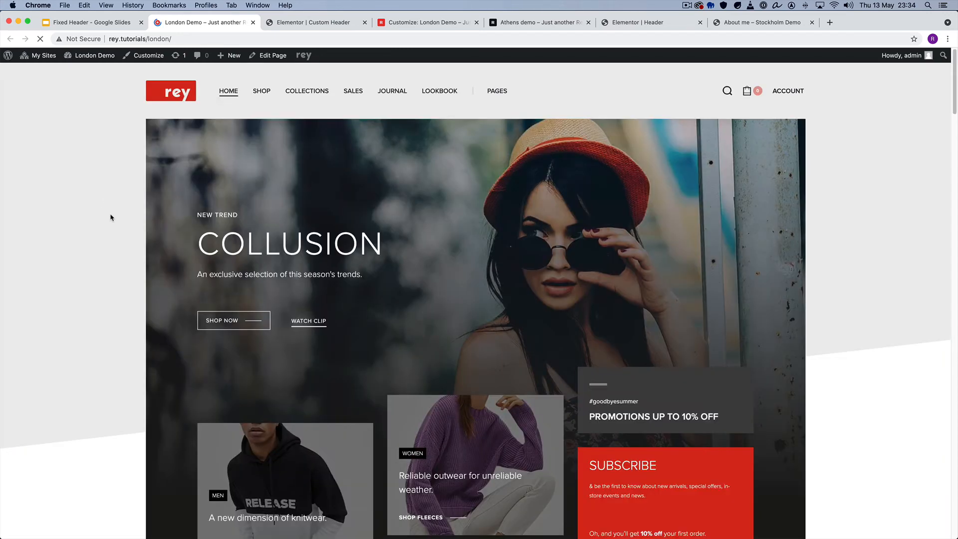
Scroll the London demo page down and up to check the restyled sticky header.
scroll(113, 216, "down", 3)
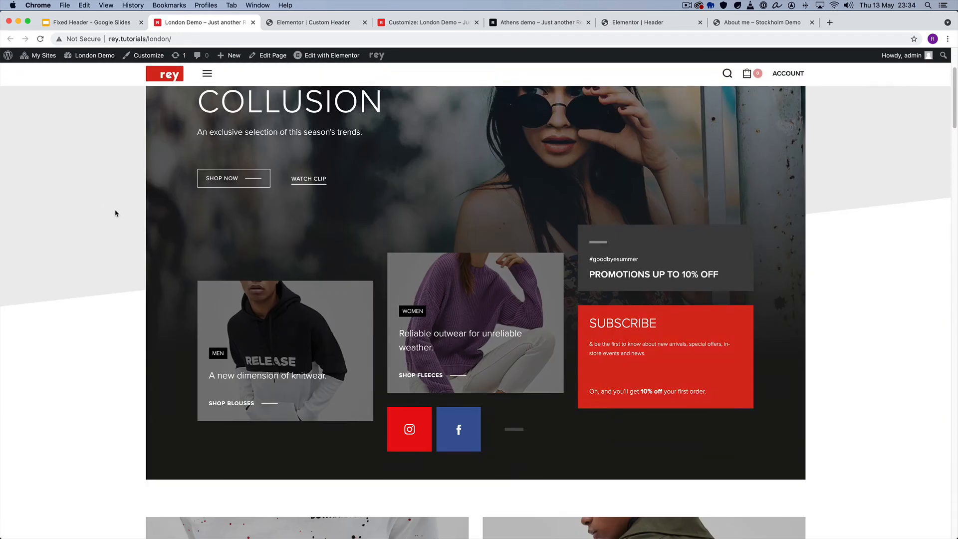
scroll(115, 214, "up", 3)
scroll(115, 214, "down", 5)
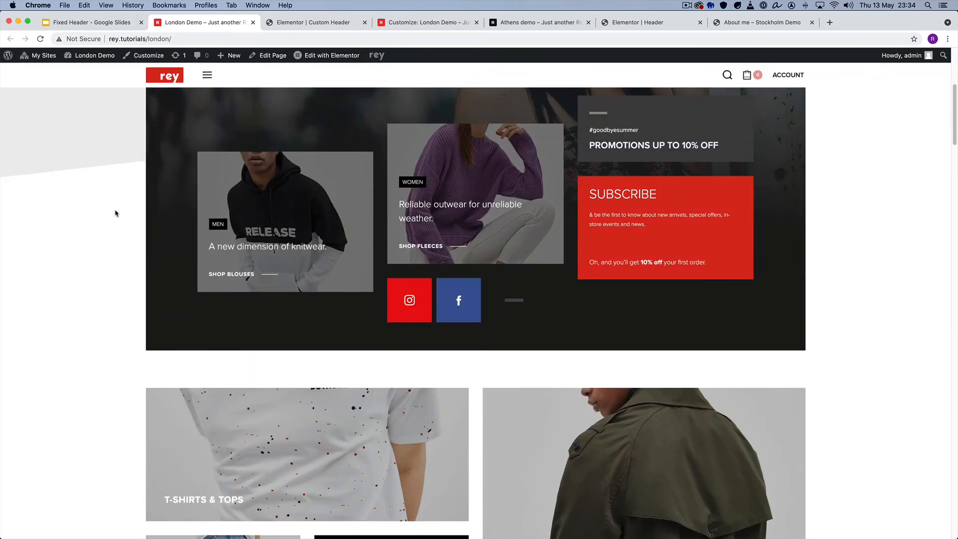
scroll(115, 213, "up", 5)
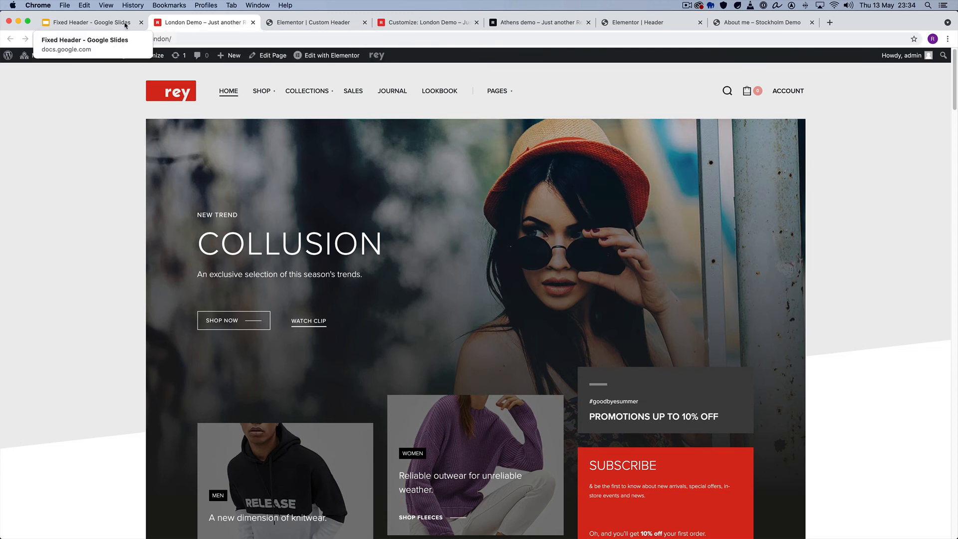
Review the Top Global Section options under Sticky Global Sections in the London Customizer.
left_click(95, 23)
left_click(186, 23)
left_click(309, 22)
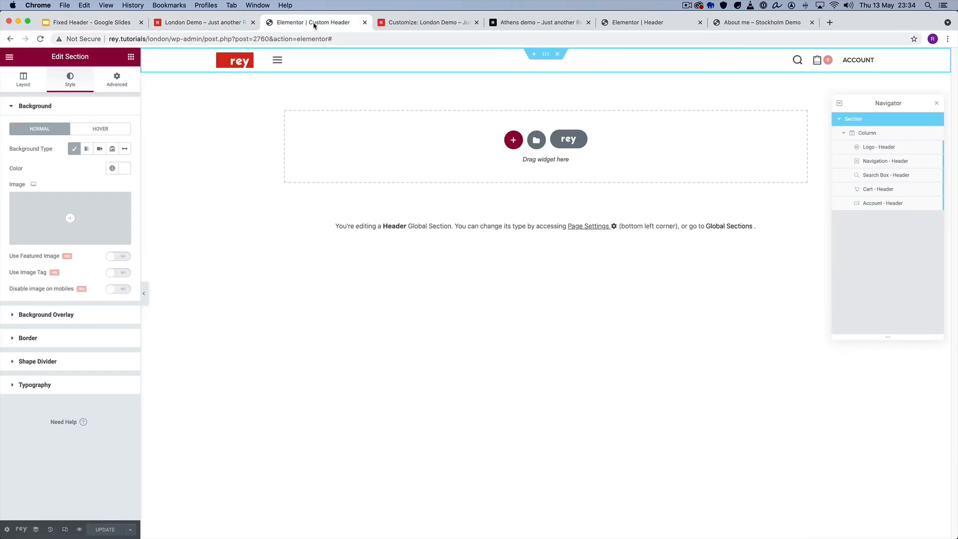
left_click(405, 24)
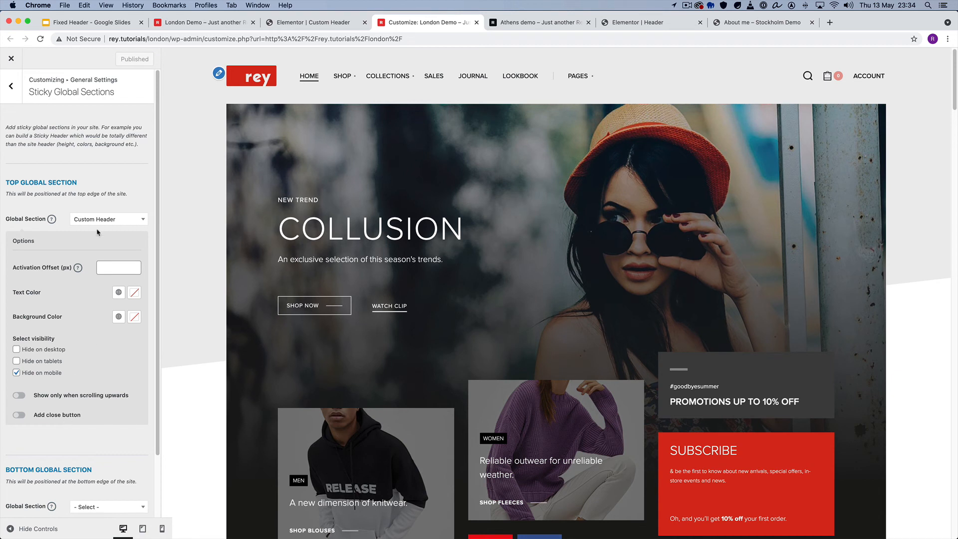
scroll(73, 480, "down", 3)
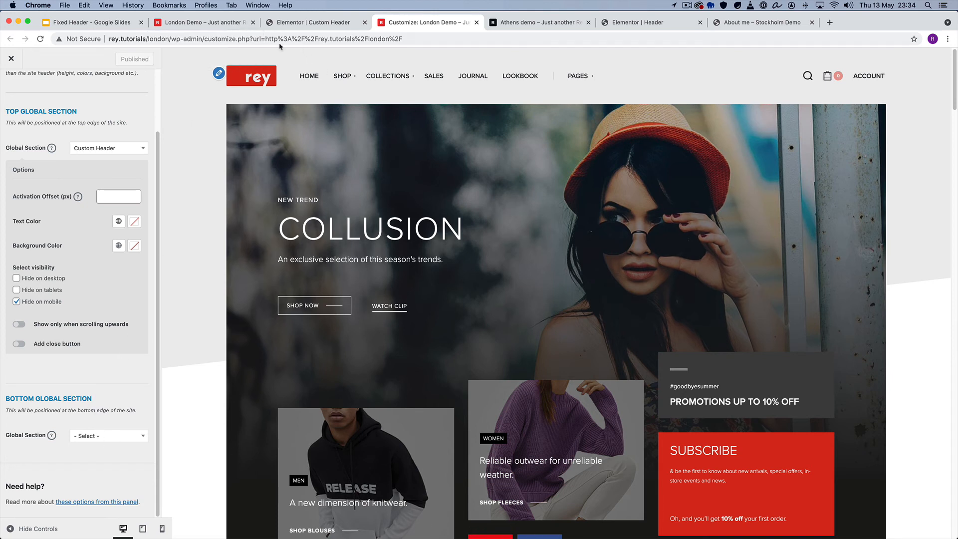
Return to the Fixed Header slides and point out the Troubleshooting item about pages that don't support a fixed header.
left_click(117, 22)
left_click(292, 330)
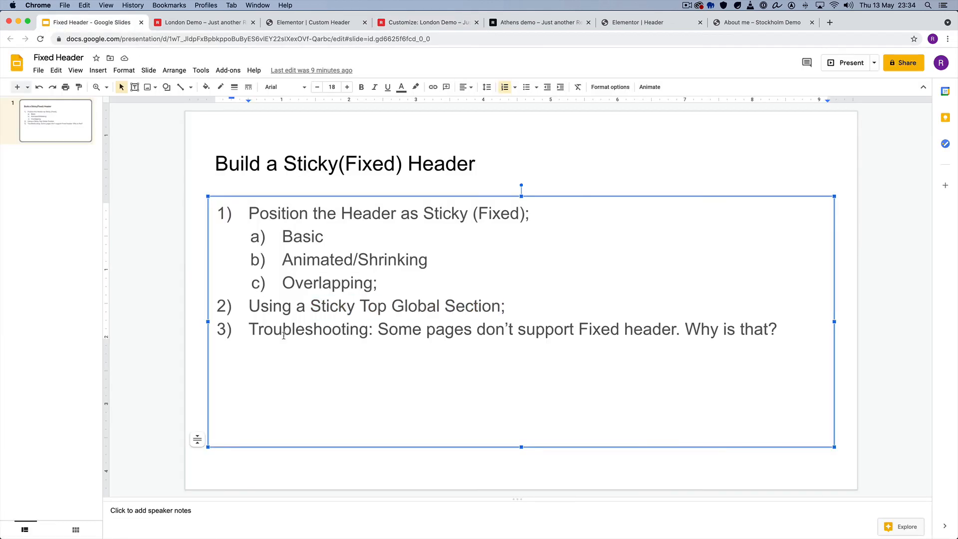
double_click(278, 331)
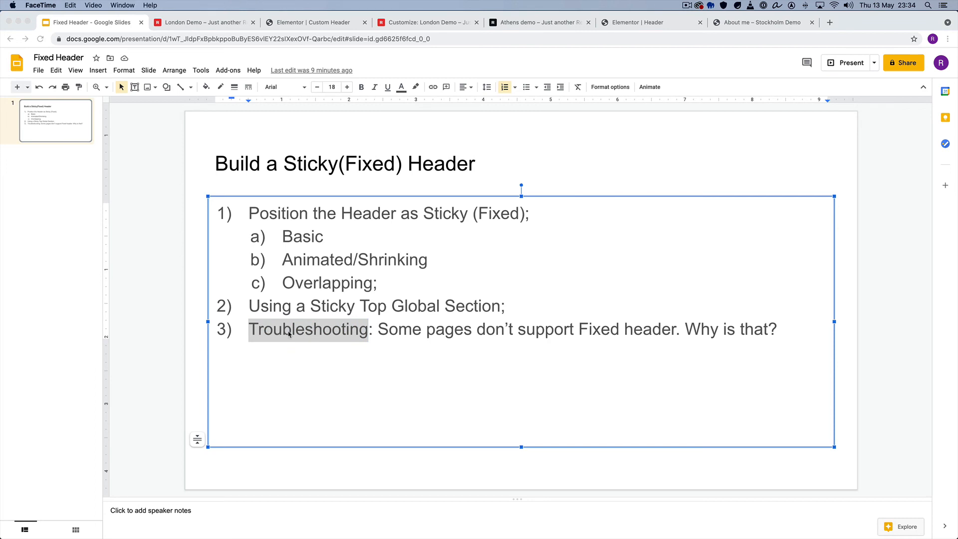
left_click(310, 330)
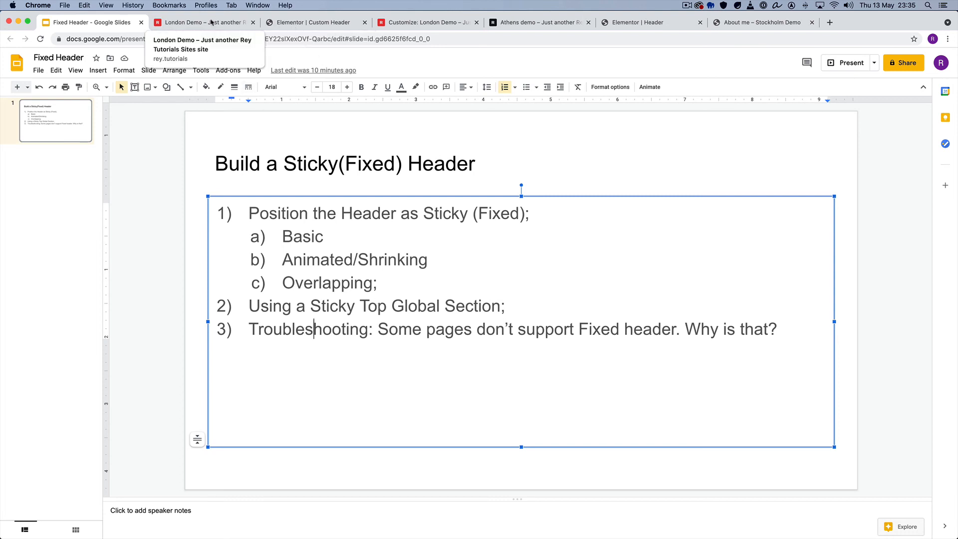
Open the London demo's Shop page in a new tab and close the Custom Header Elementor tab.
left_click(211, 22)
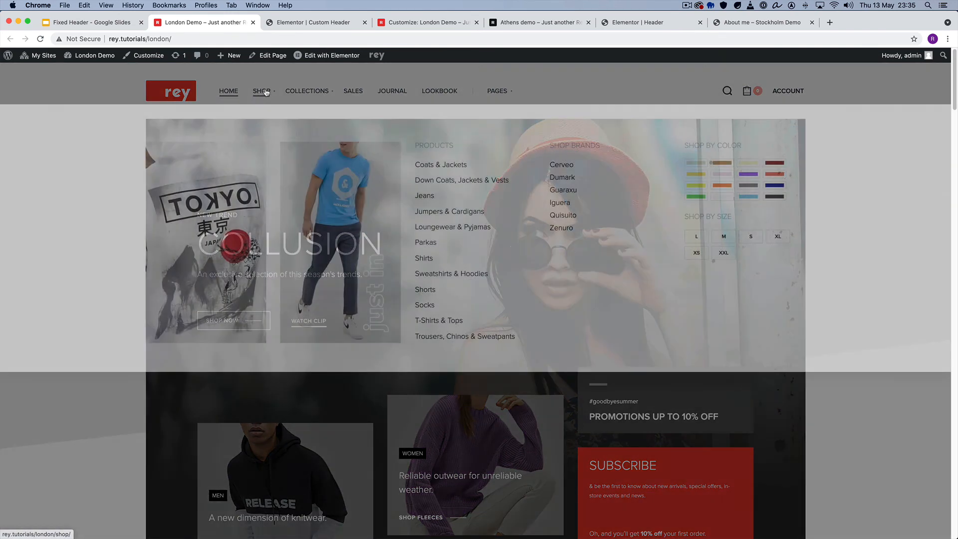
left_click(264, 92, "super")
left_click(291, 23)
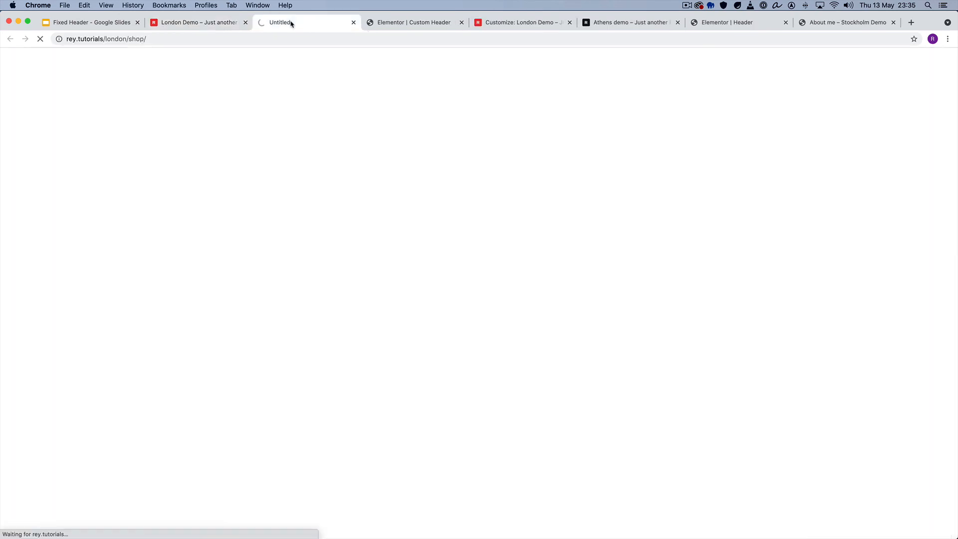
left_click(396, 25)
key("super+w")
left_click(295, 23)
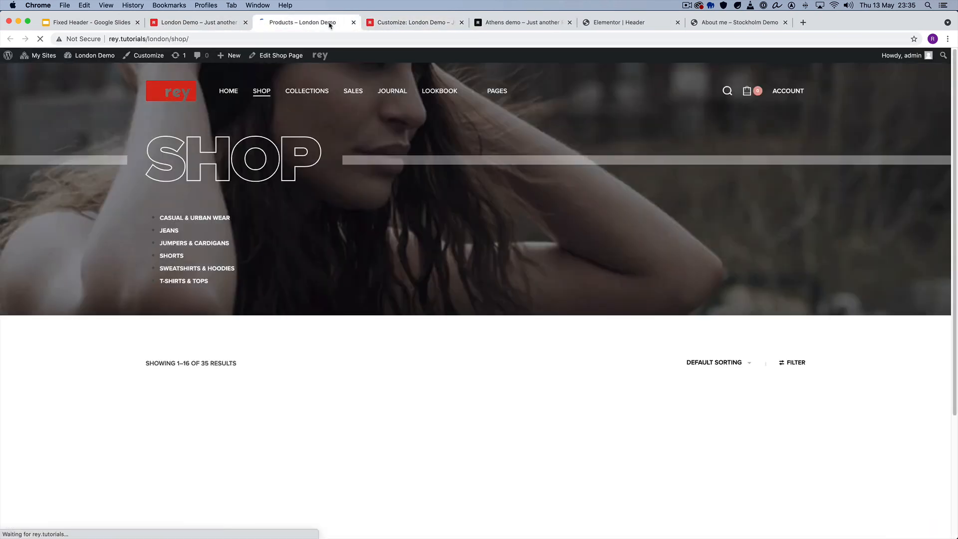
Clear the Top Global Section choice in the London Customizer's Sticky Global Sections.
left_click(412, 24)
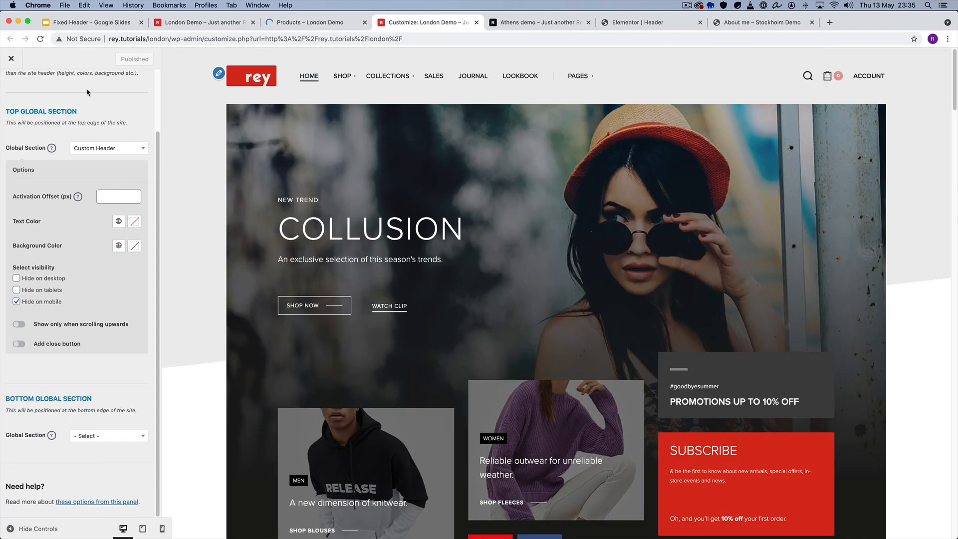
left_click(85, 219)
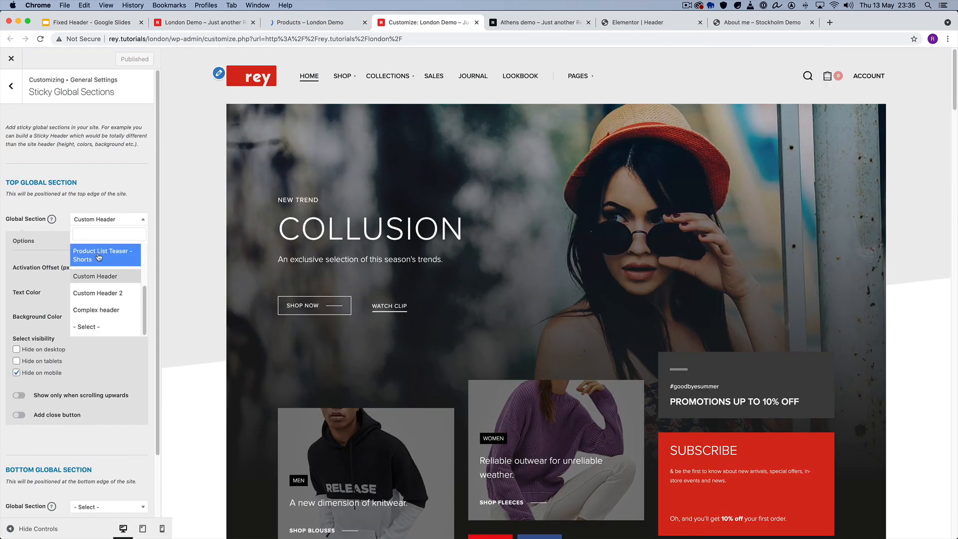
left_click(100, 326)
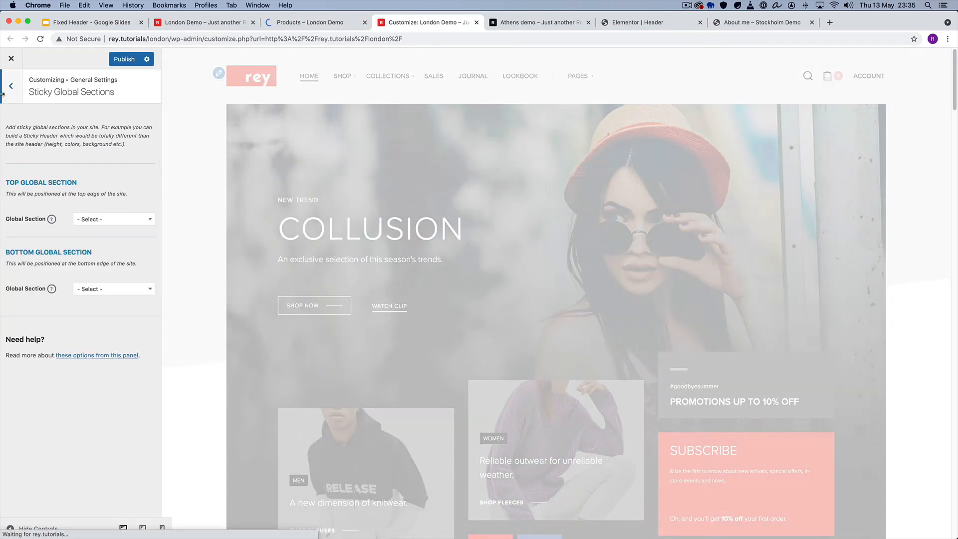
Set the London demo's Header Position to Fixed (Sticked to top) in the Customizer's general header settings and publish the change.
left_click(9, 93)
key("Escape")
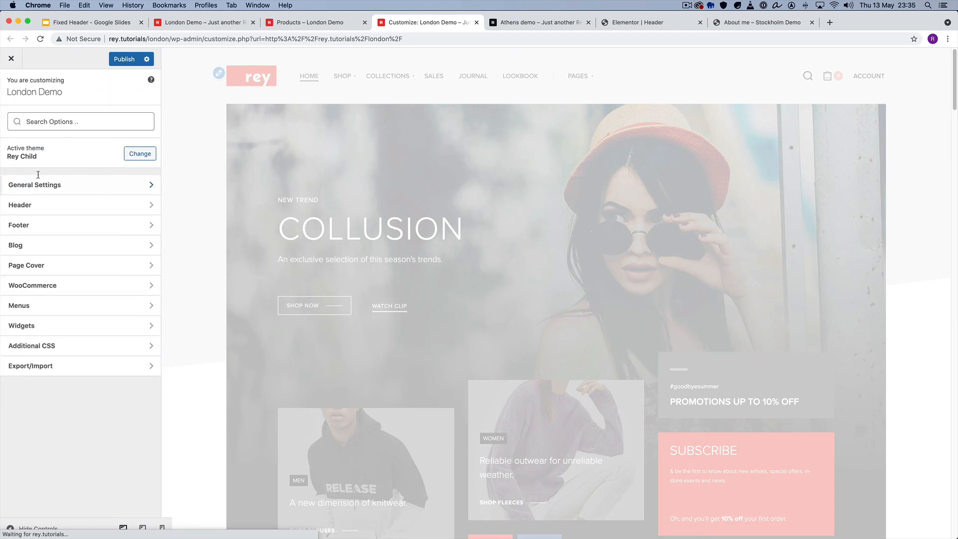
left_click(52, 205)
left_click(52, 126)
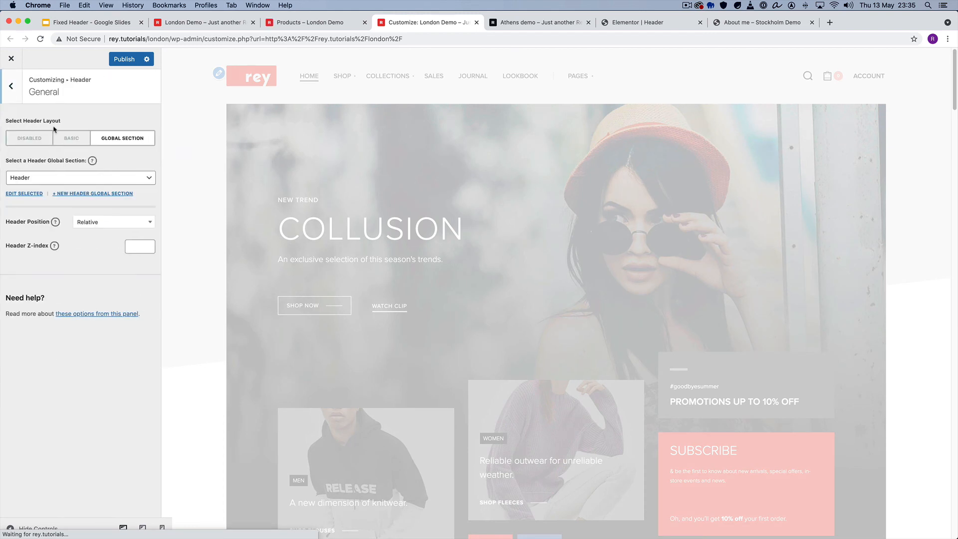
left_click(73, 182)
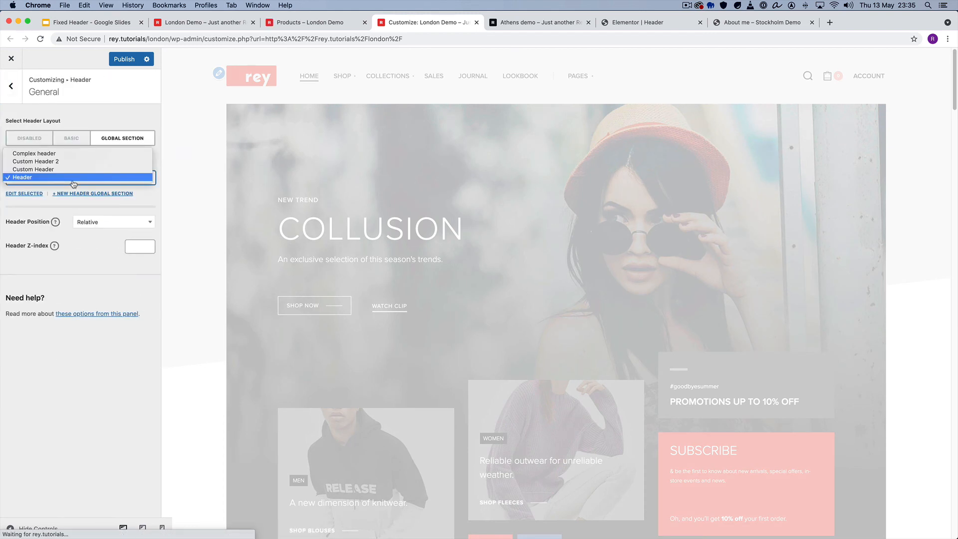
left_click(87, 334)
left_click(107, 222)
left_click(110, 269)
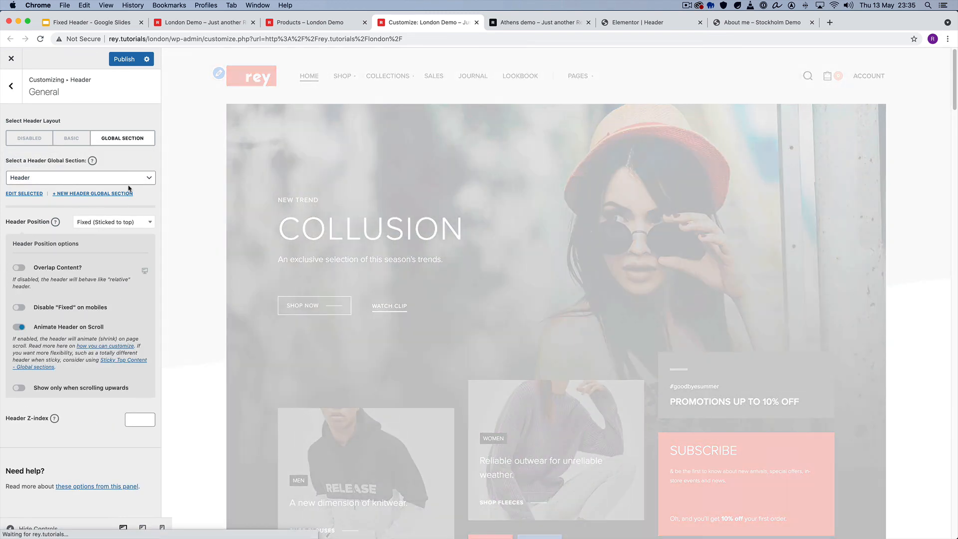
left_click(124, 59)
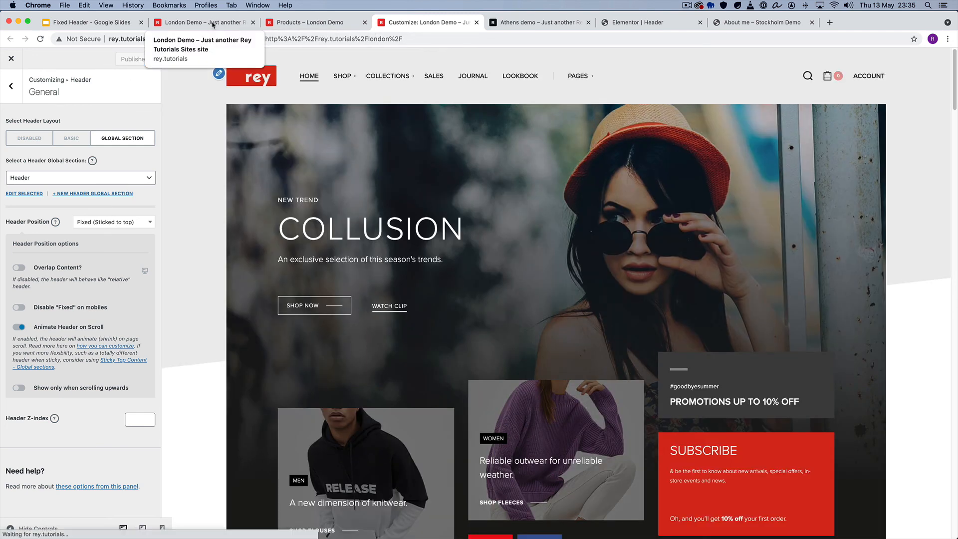
Reload the London demo's home page and check how its header behaves while moving down and back up the page.
left_click(212, 25)
right_click(118, 156)
left_click(138, 178)
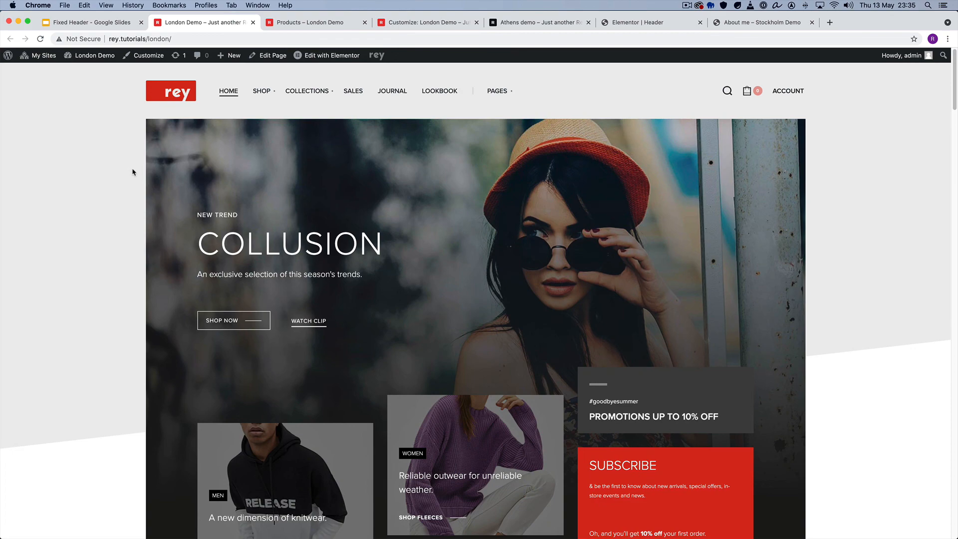
scroll(133, 173, "down", 7)
scroll(133, 173, "up", 7)
Reload the London demo's Shop page and open its WordPress page editor in a new tab.
left_click(292, 19)
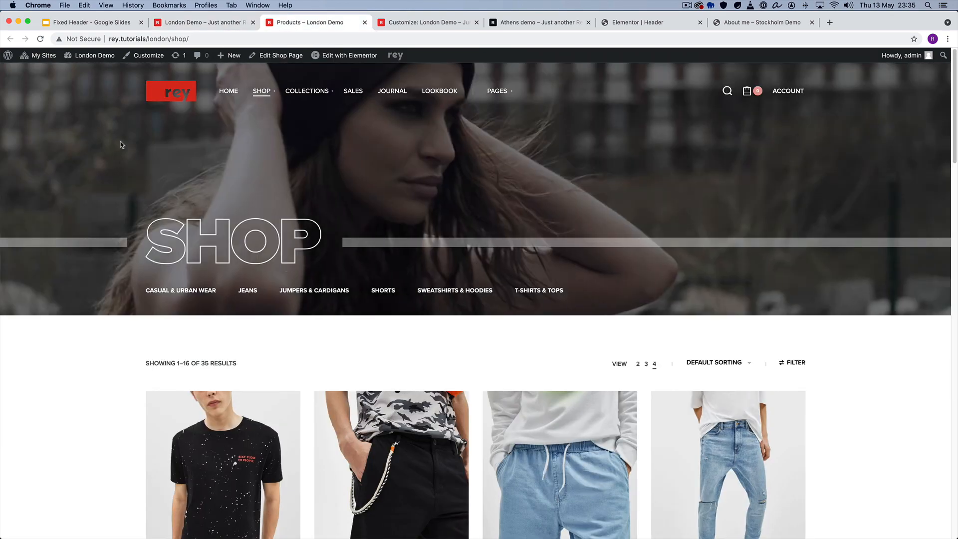
key("super+r")
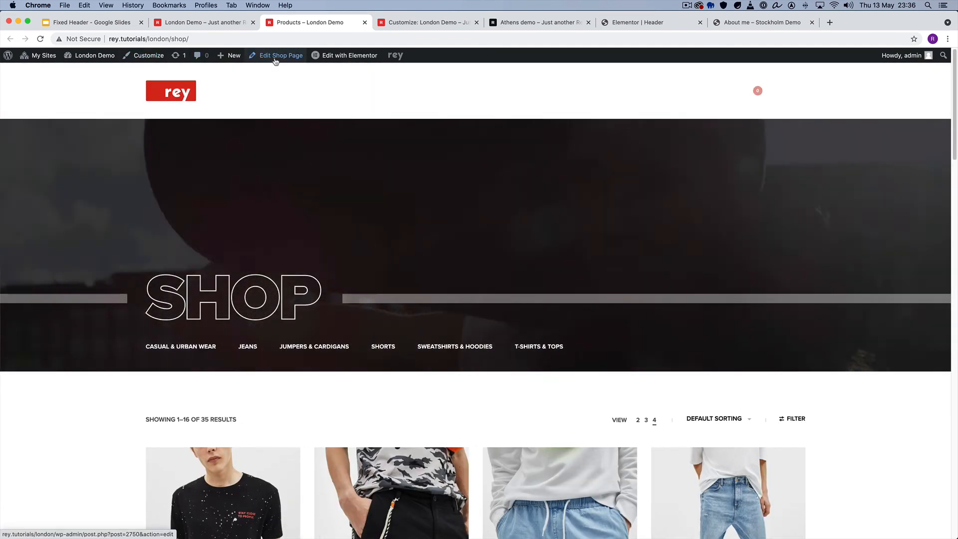
left_click(278, 56, "super")
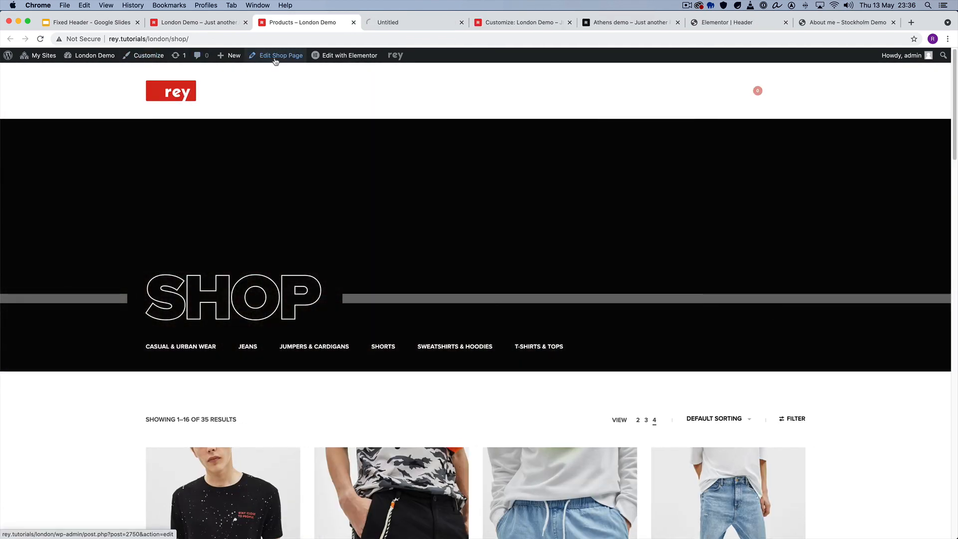
left_click(402, 25)
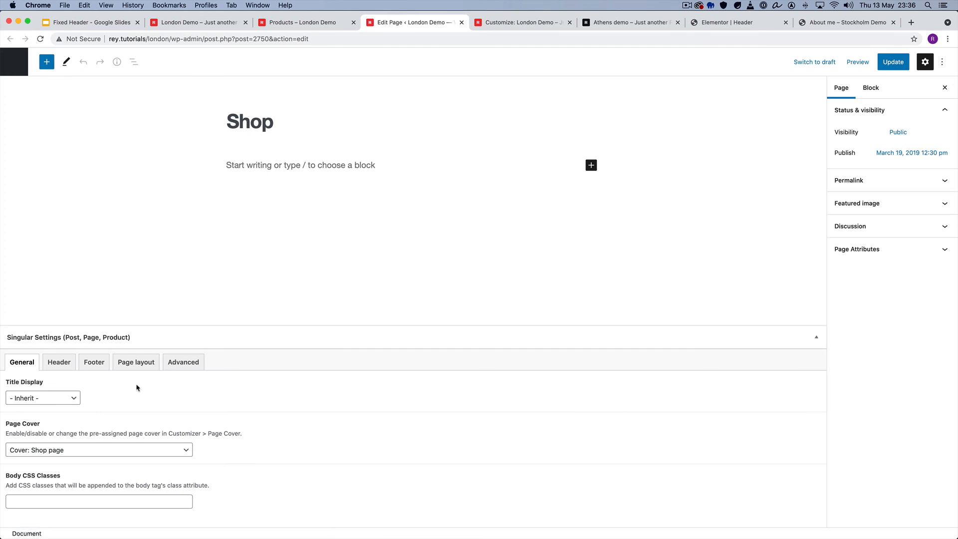
Set the Shop page's Header Position to Fixed (Sticky and over content) with desktop Overlap Content set to Yes, and update the page.
left_click(59, 362)
scroll(243, 349, "down", 2)
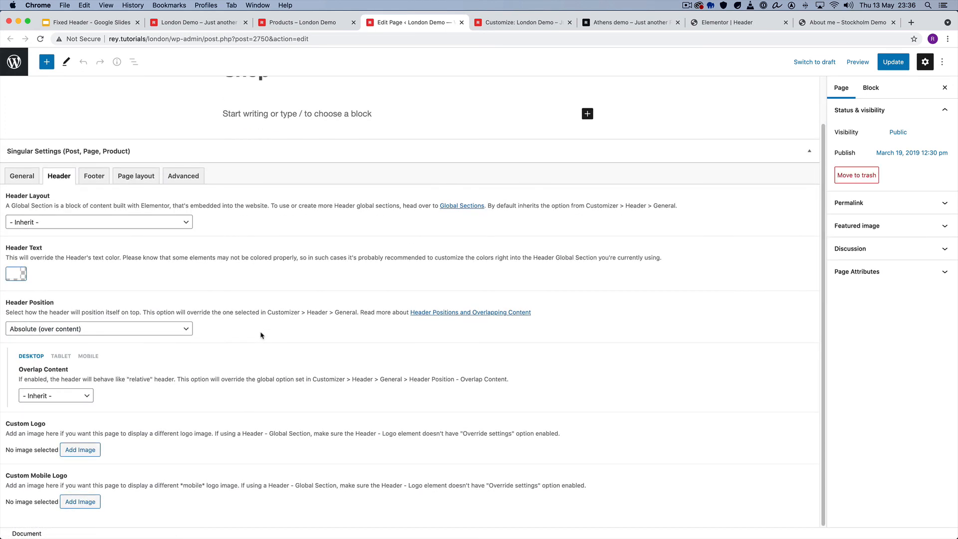
left_click(22, 330)
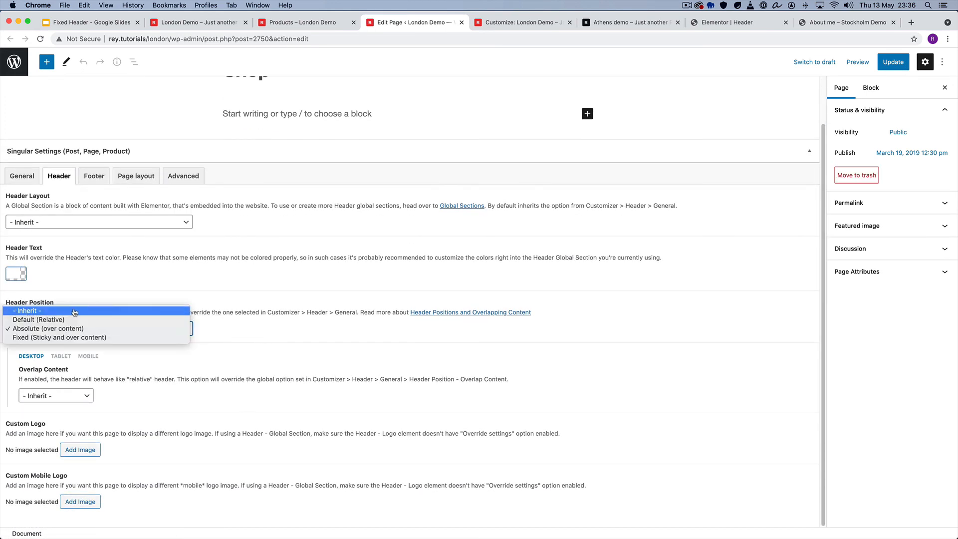
left_click(48, 338)
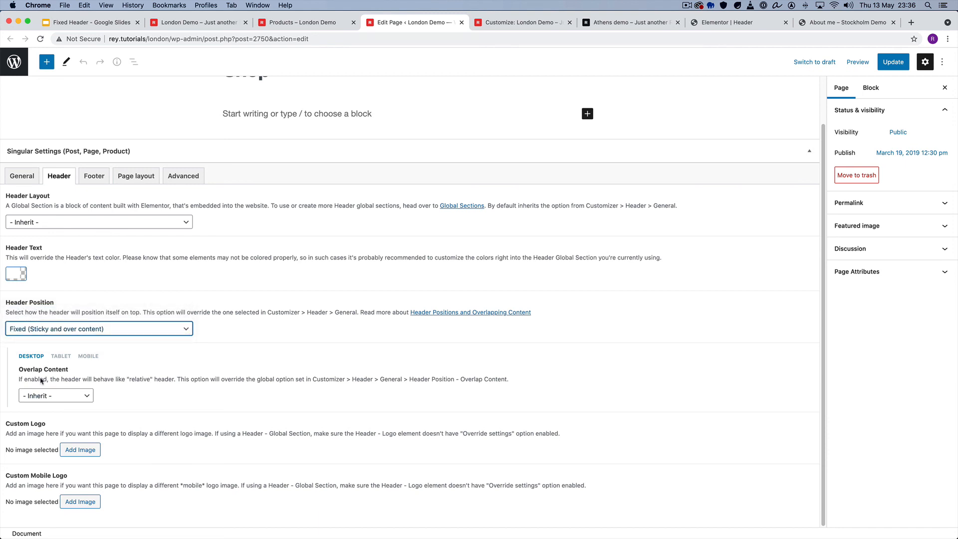
left_click(42, 396)
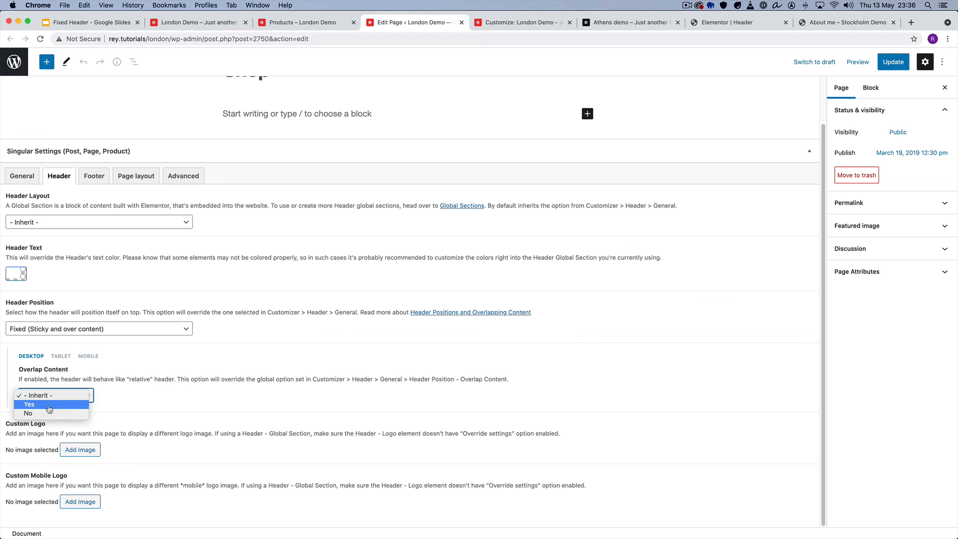
left_click(49, 406)
left_click(908, 63)
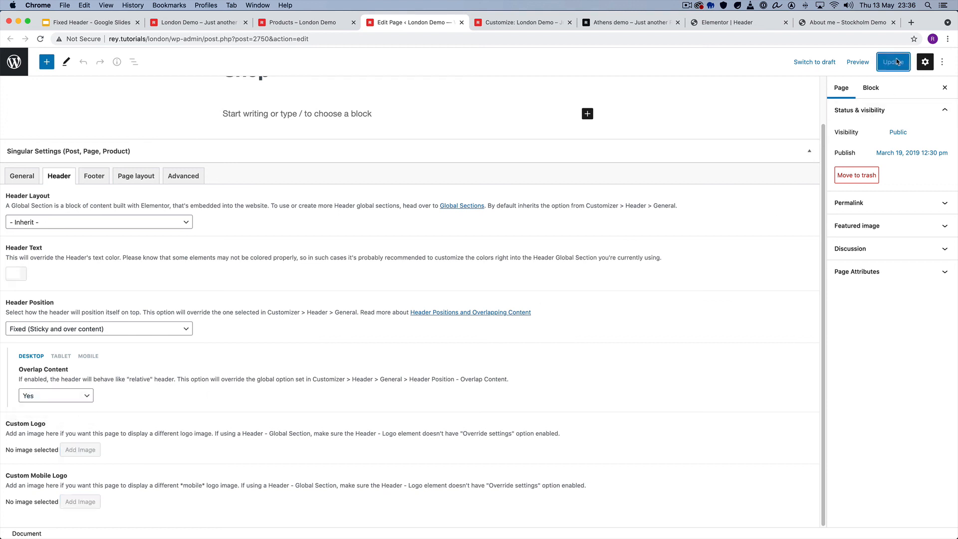
Return to the London demo's live Shop page and reload it to check the updated header.
left_click(300, 22)
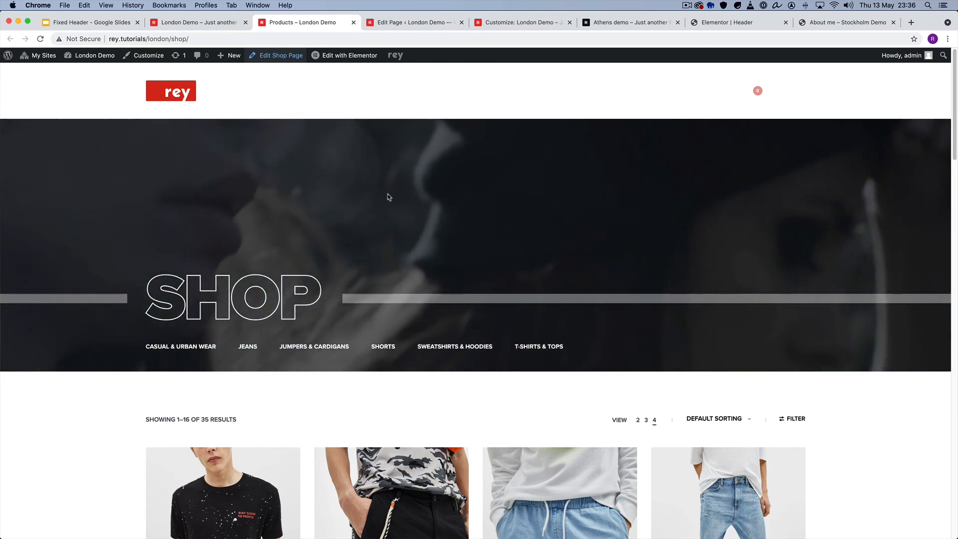
right_click(382, 201)
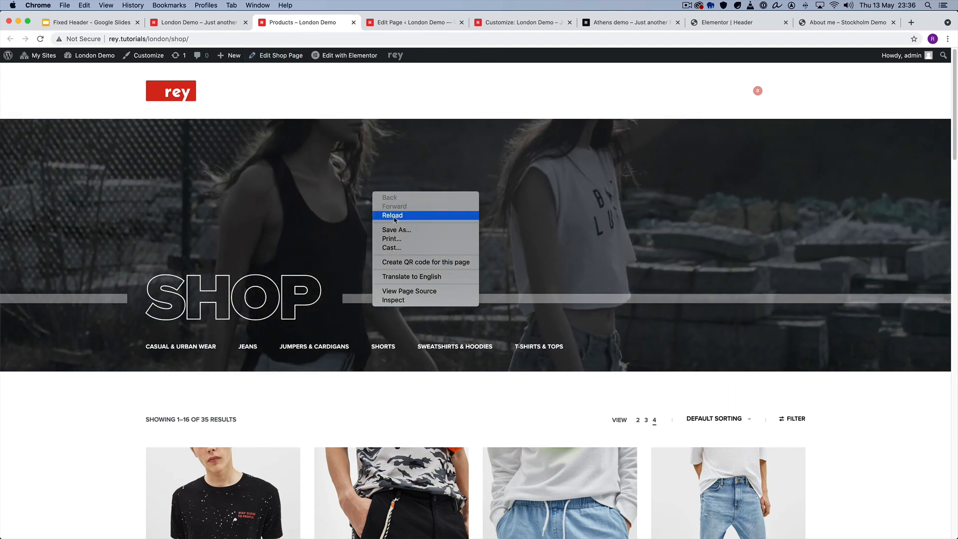
left_click(392, 215)
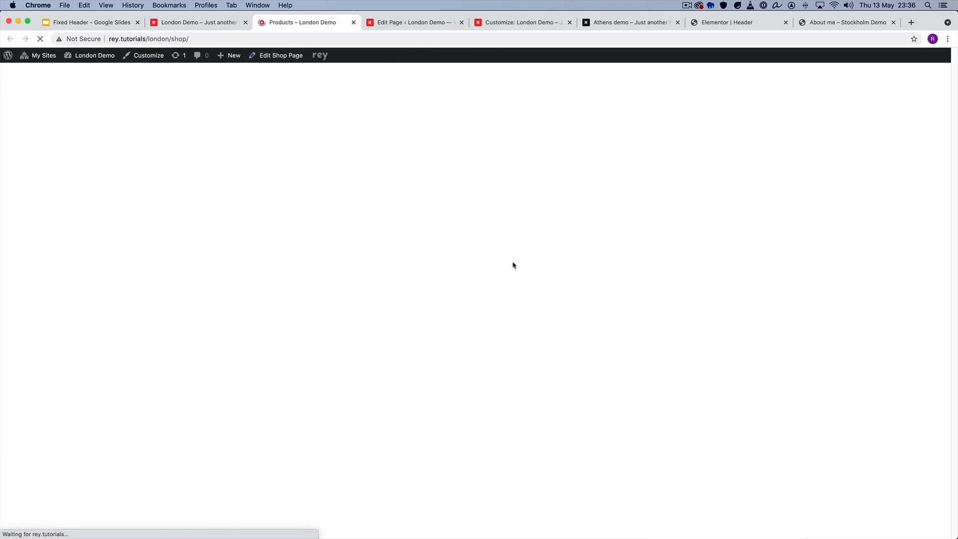